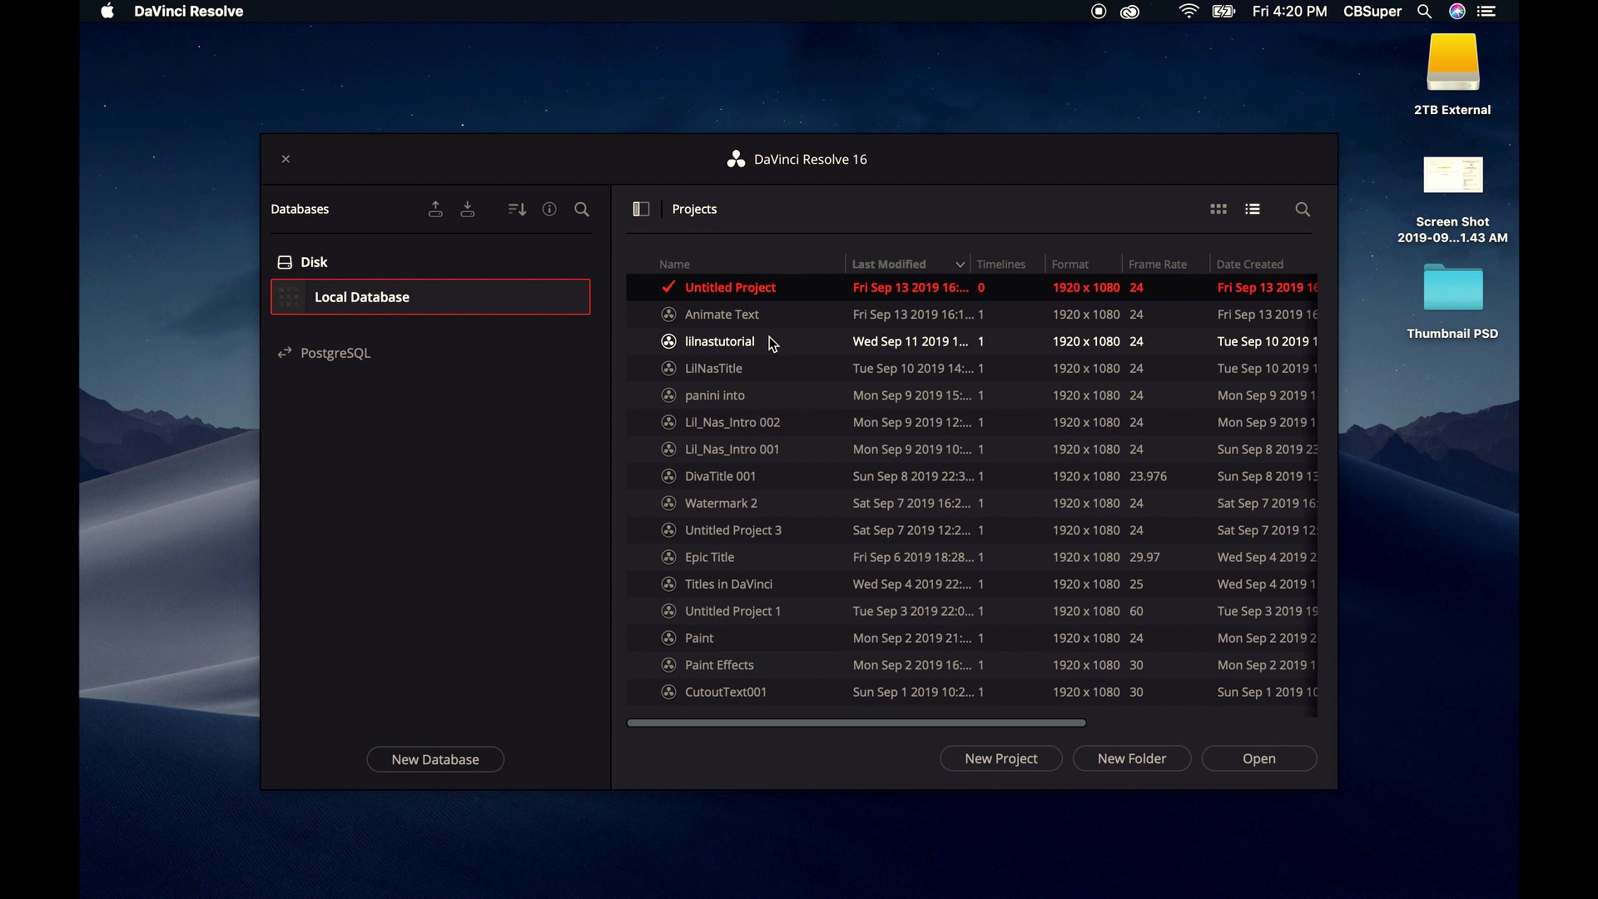
- Create and open a new project called 'Animate', then select its Master bin
click(1004, 760)
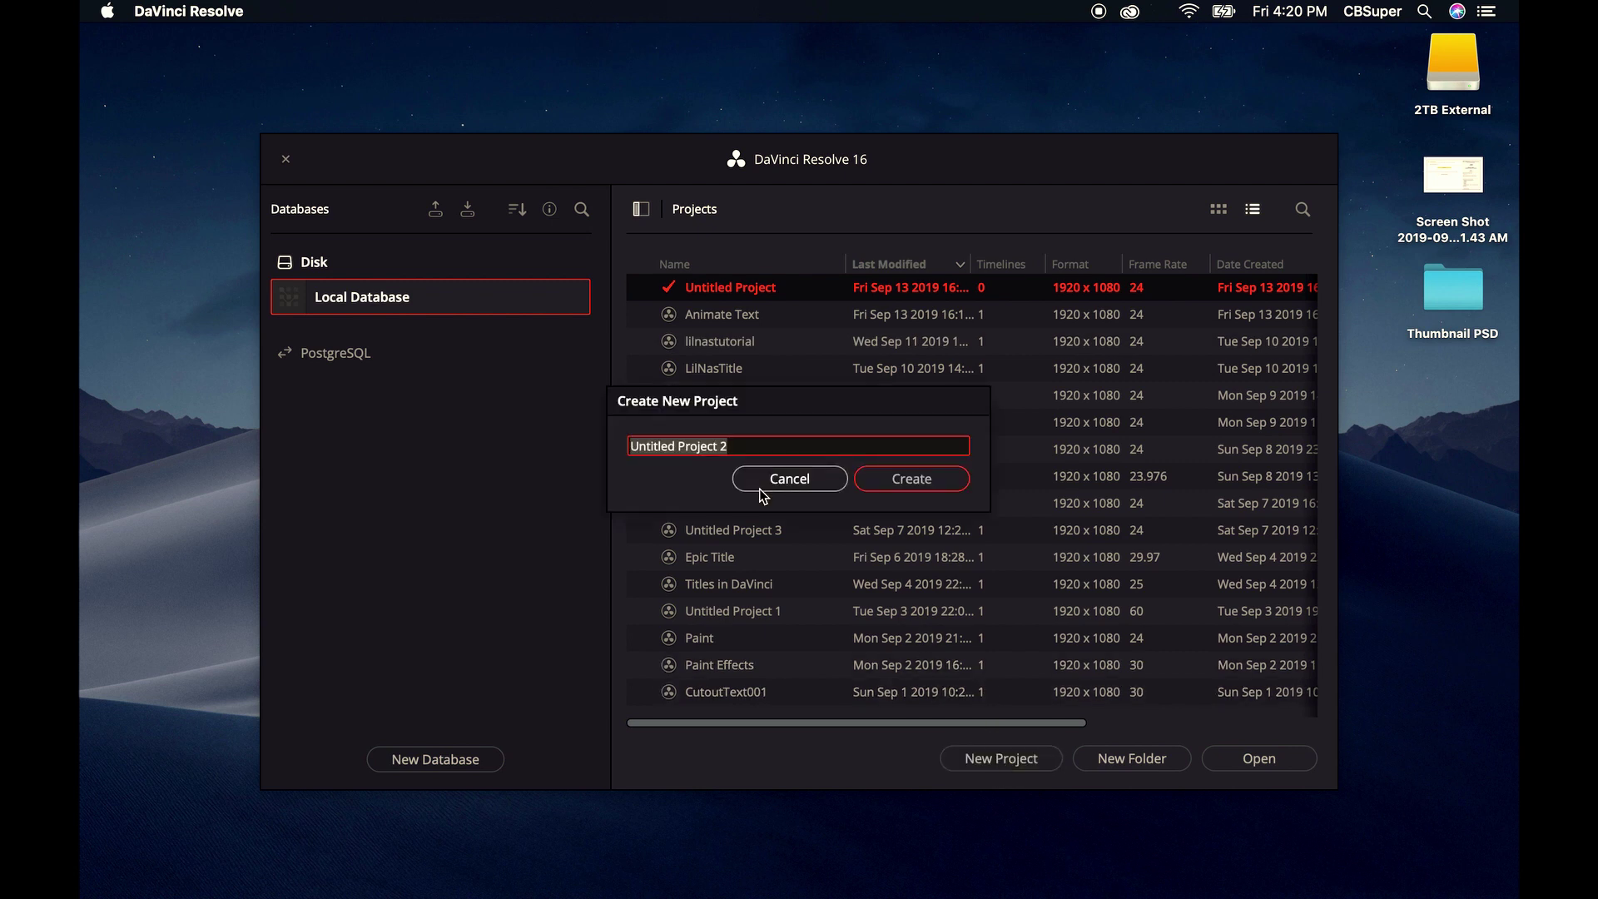
text(Animate)
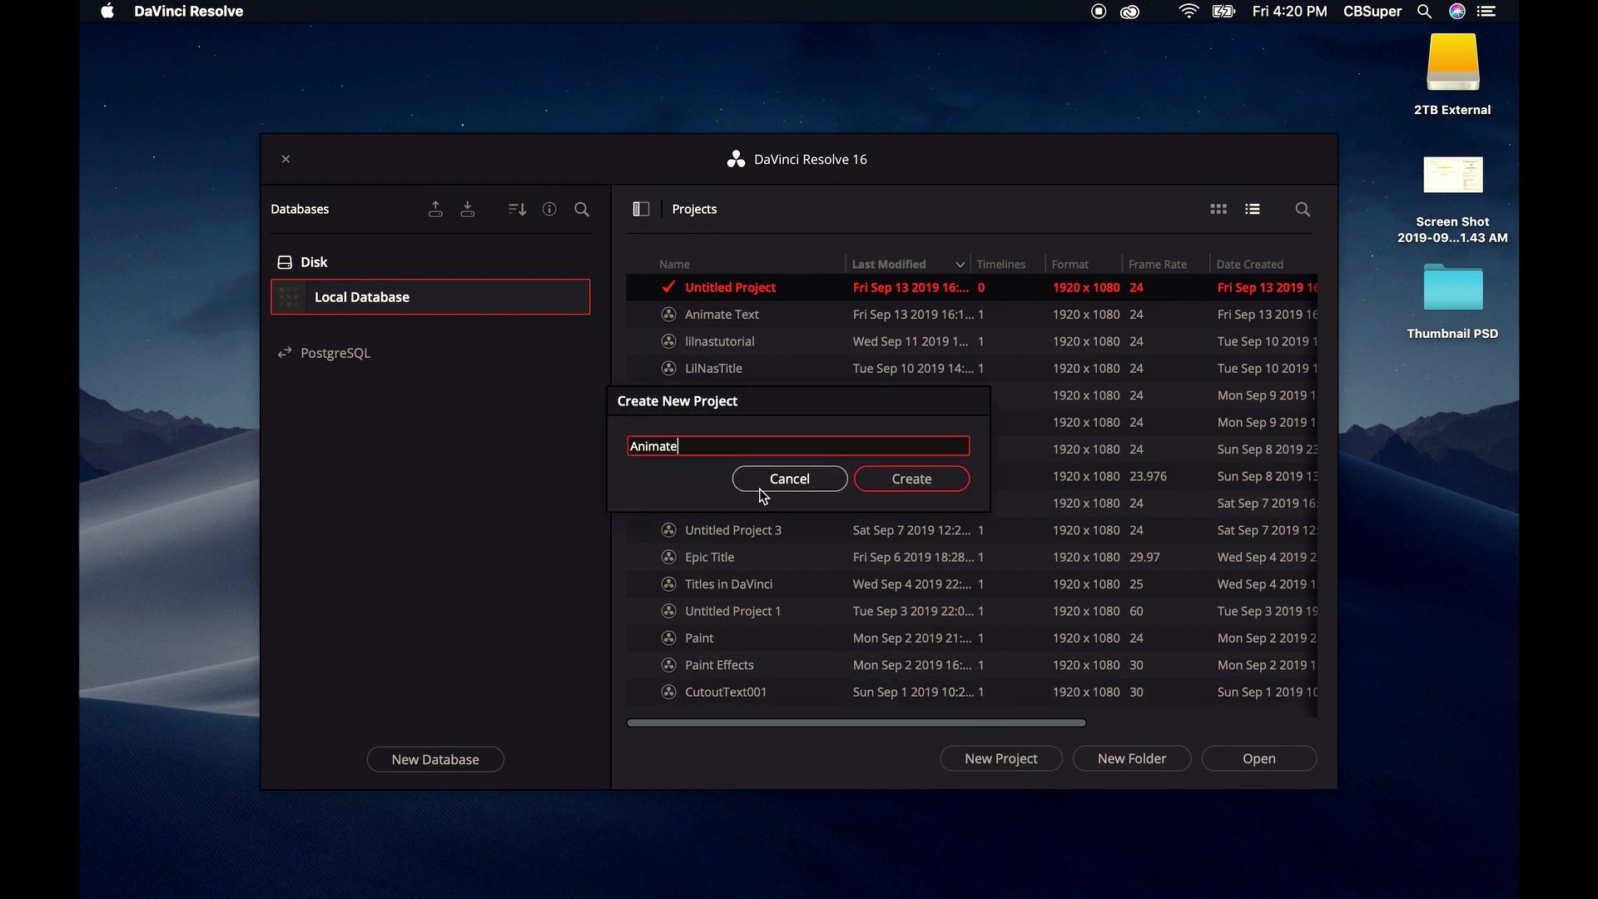
key(Return)
click(166, 169)
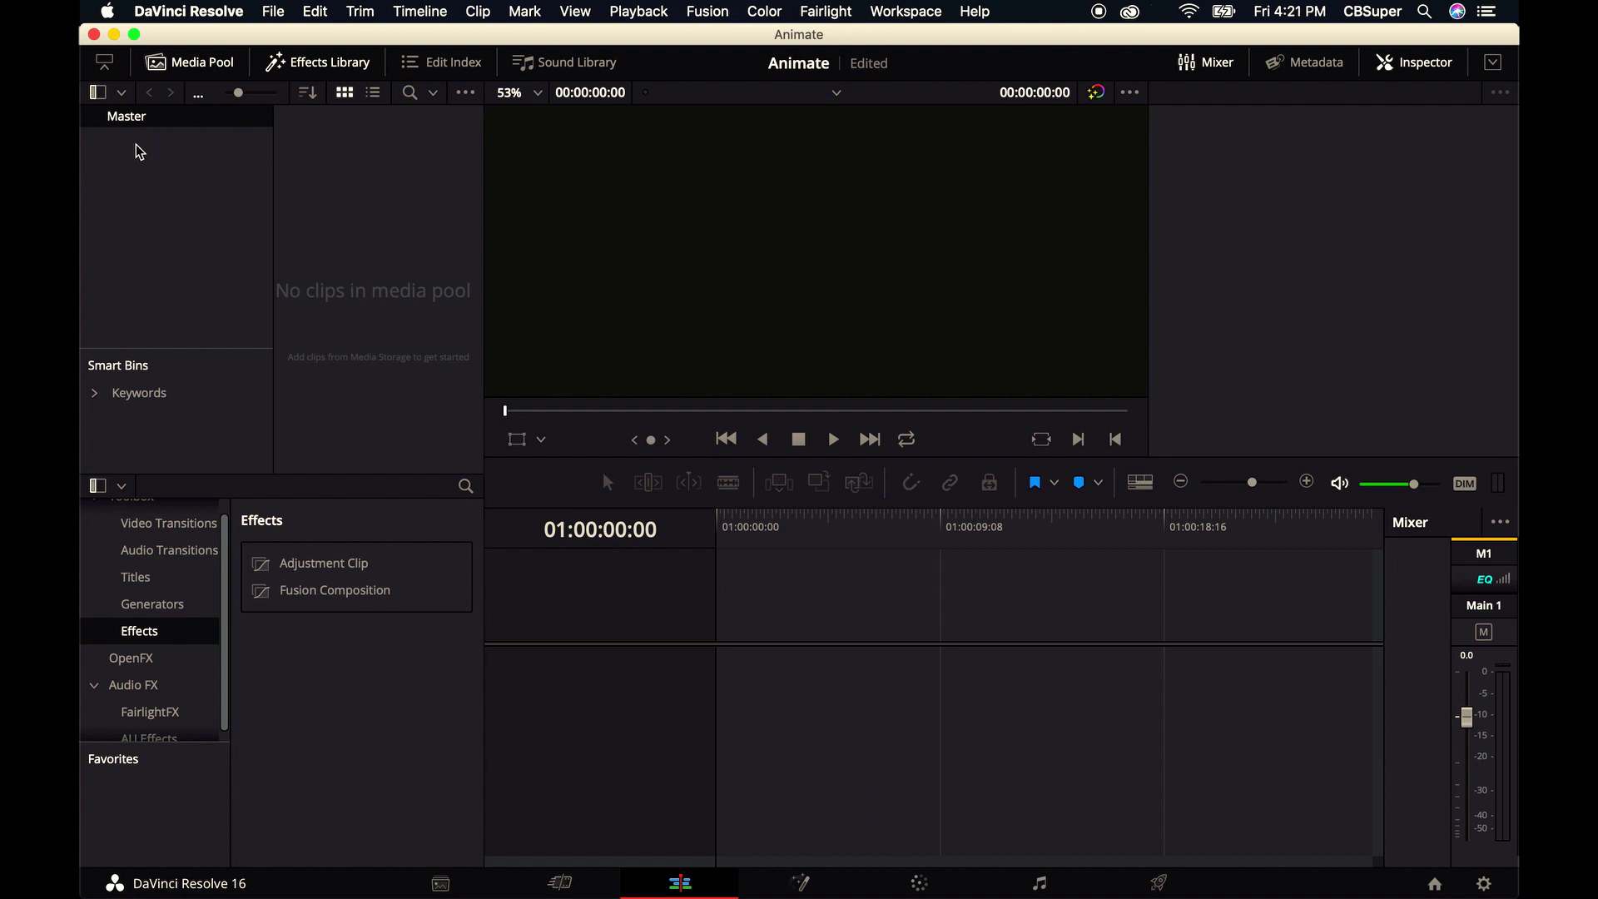
- Create a bin named Footage and a second bin named Music under Master
right_click(139, 151)
click(178, 157)
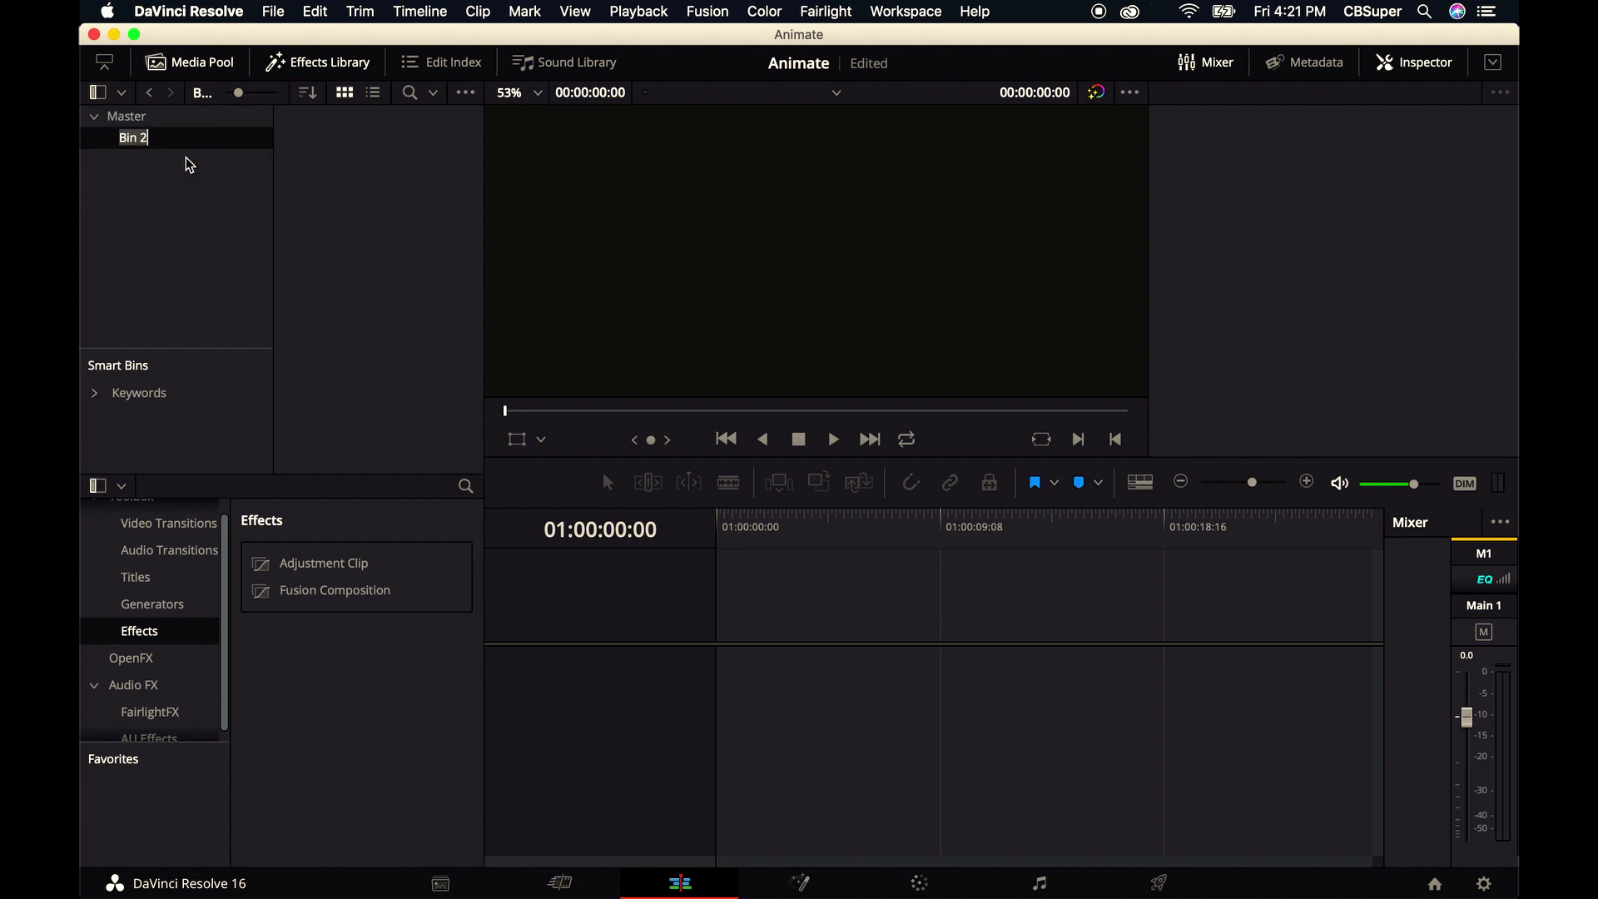
text(Footage)
key(Return)
right_click(169, 165)
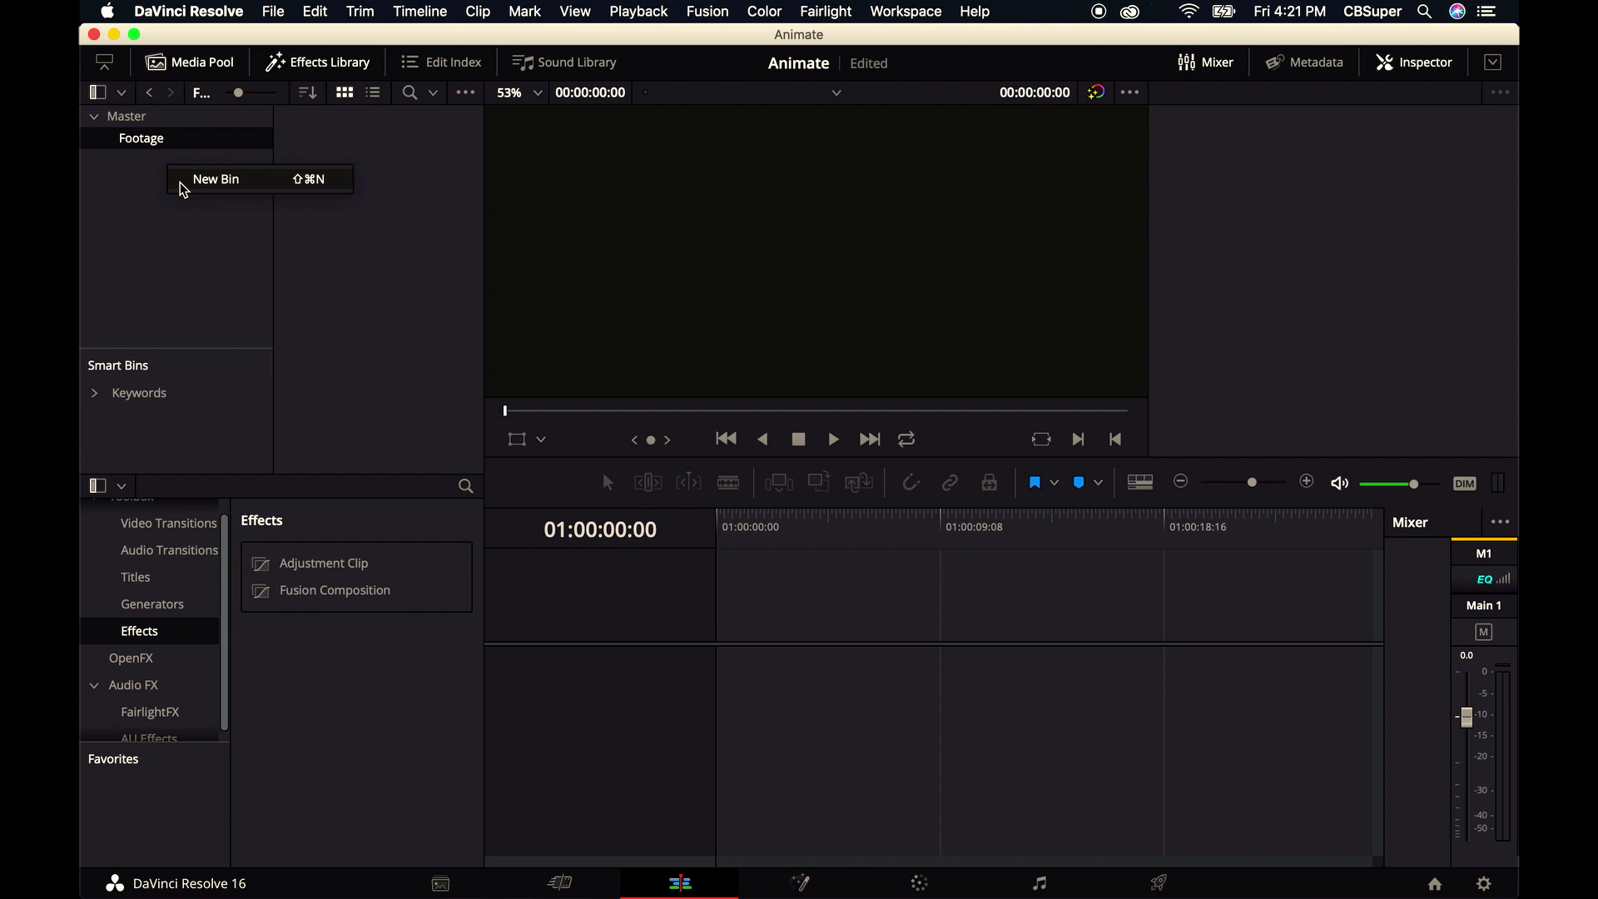
click(221, 180)
text(Music)
key(Return)
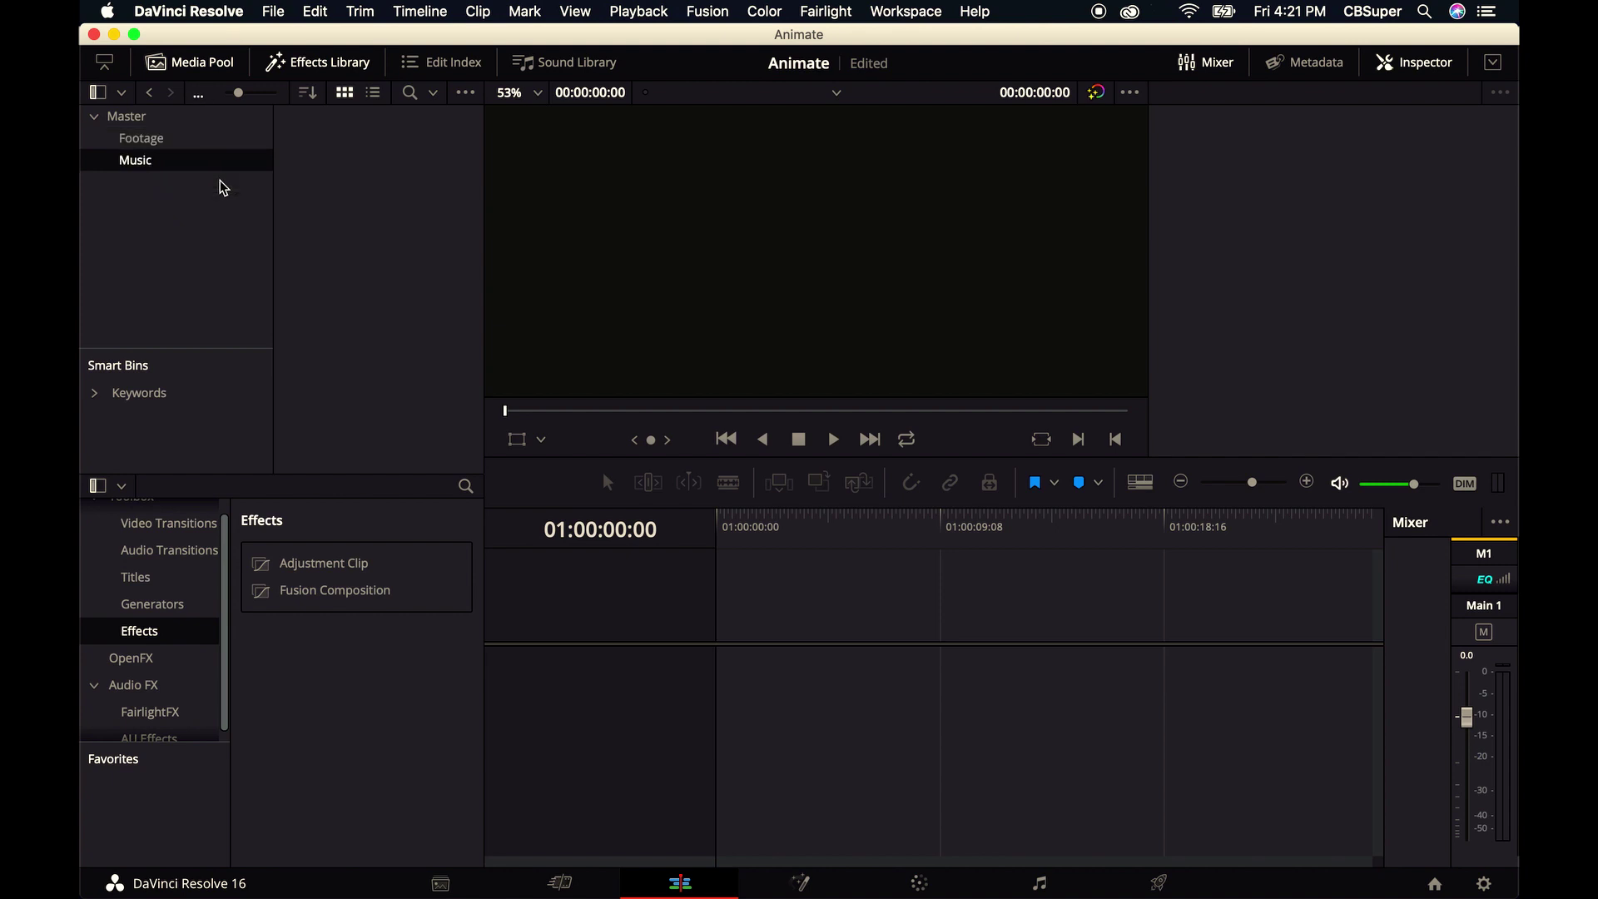
- Bring in yabii_la_alegria.mp3 to the Music bin and Namibia - 26085.mp4 to Footage
right_click(352, 219)
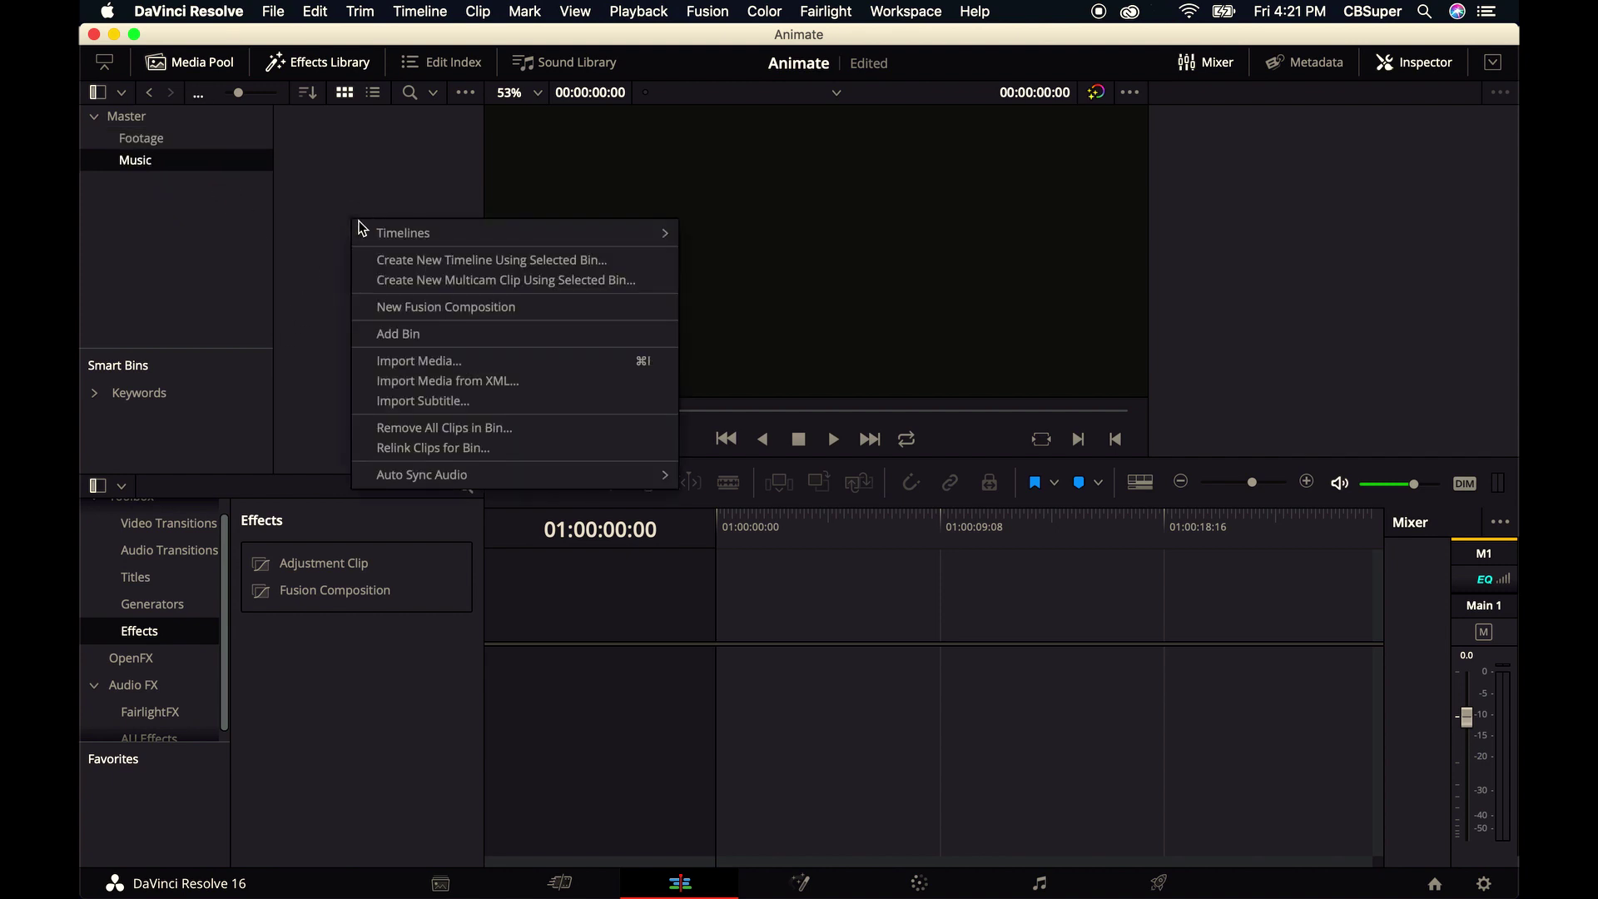
click(412, 363)
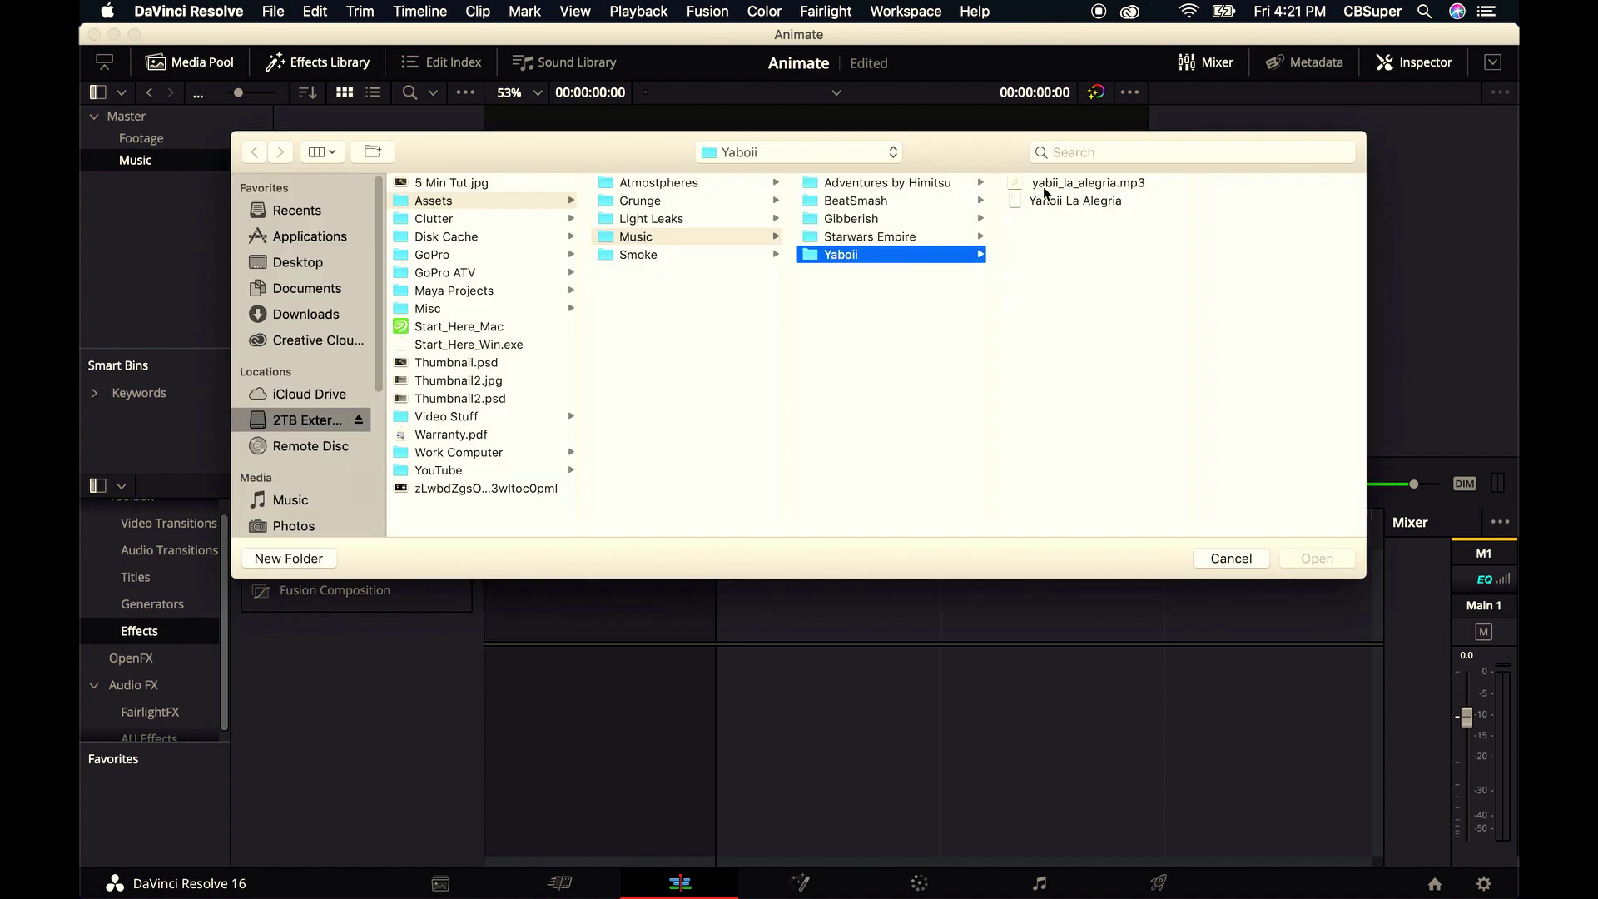
click(1043, 185)
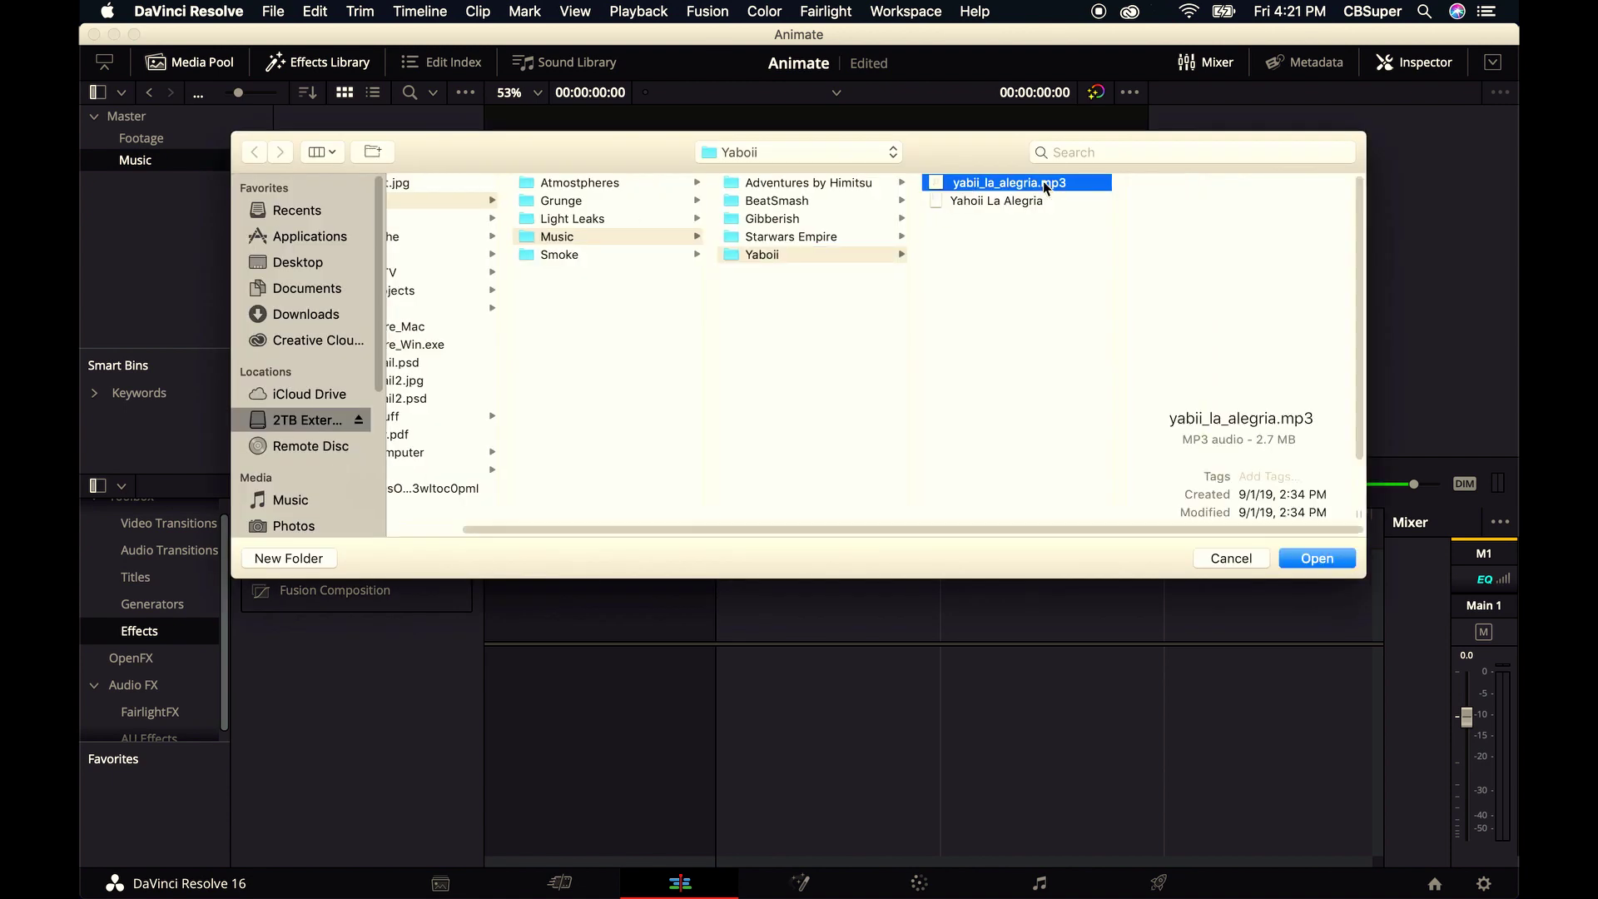
click(1303, 558)
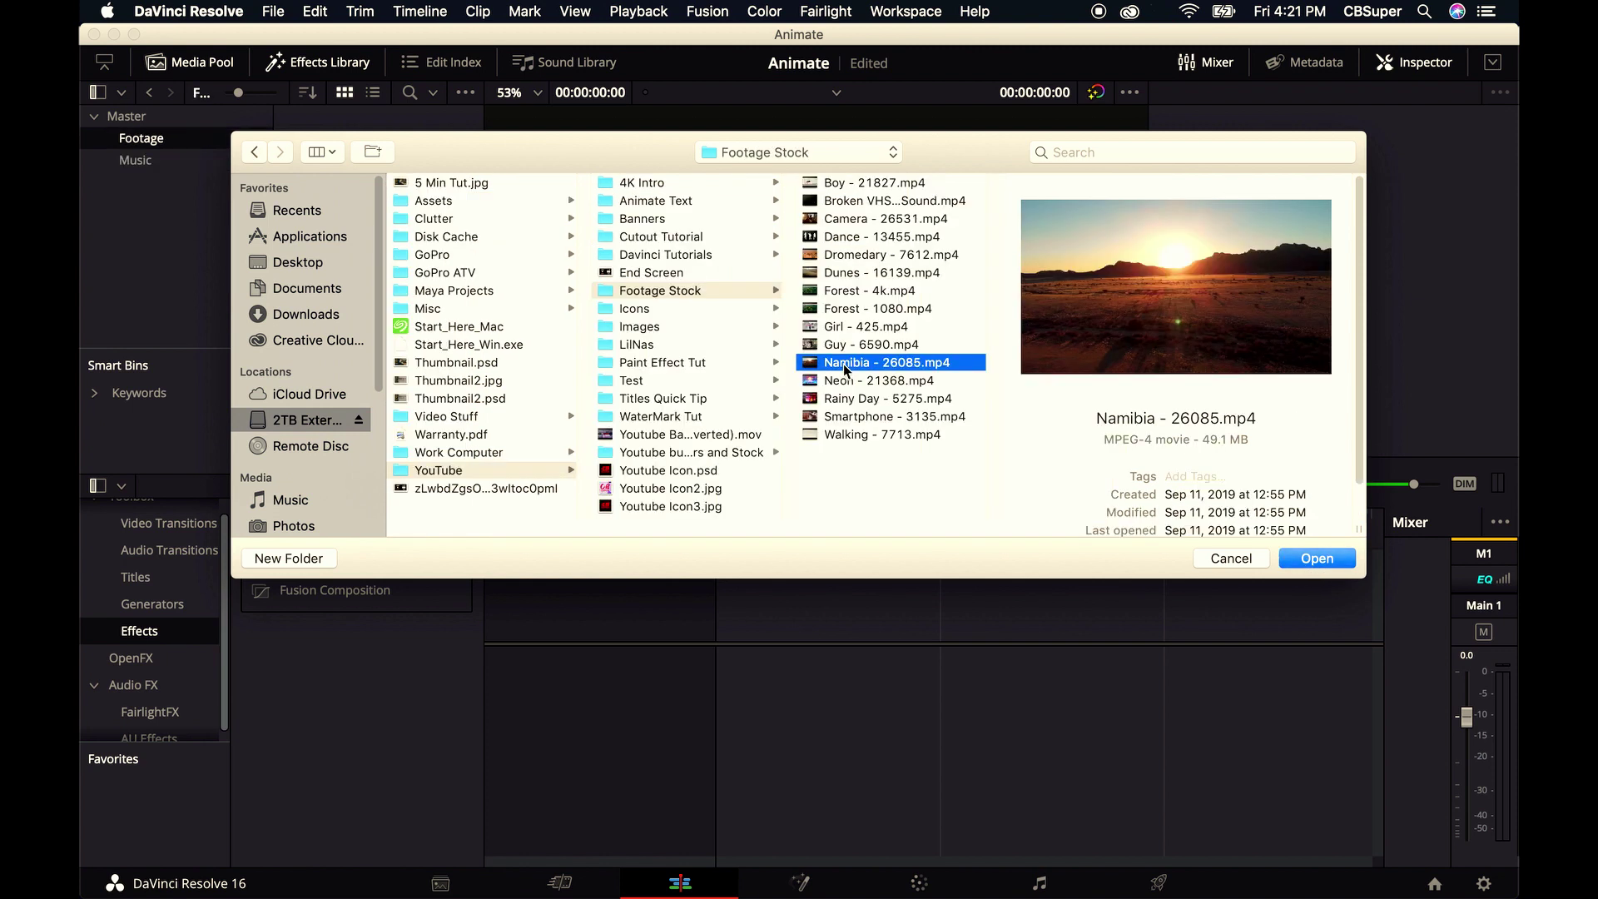
double_click(842, 363)
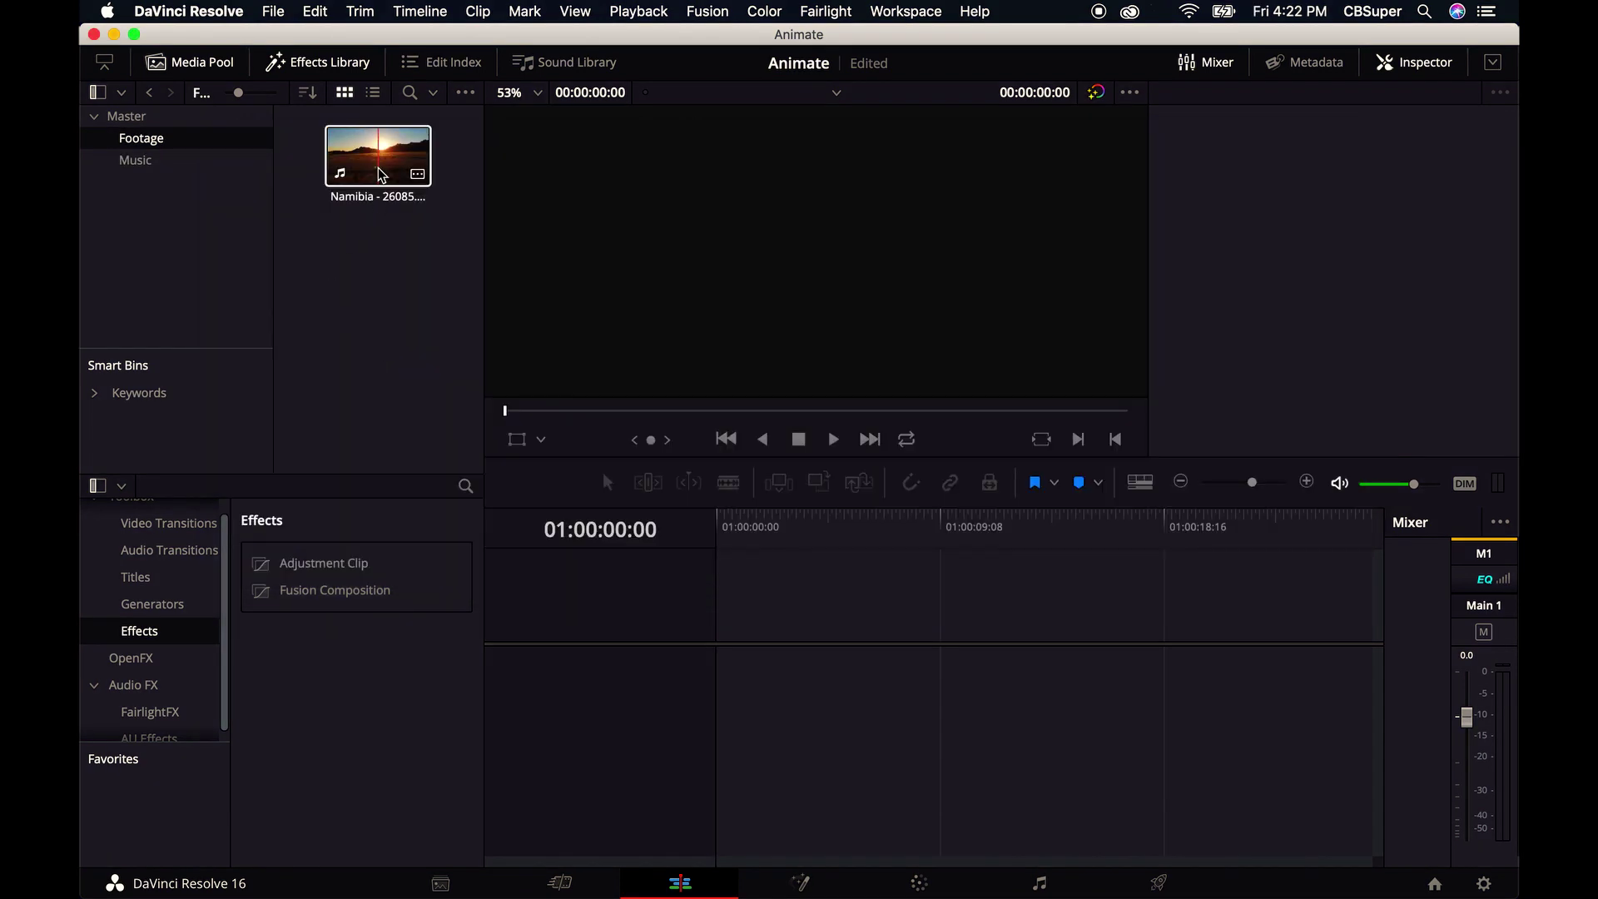
- Place the Namibia clip on a new timeline and park the playhead at 01:00:05:00
drag(381, 175, 741, 792)
key(space)
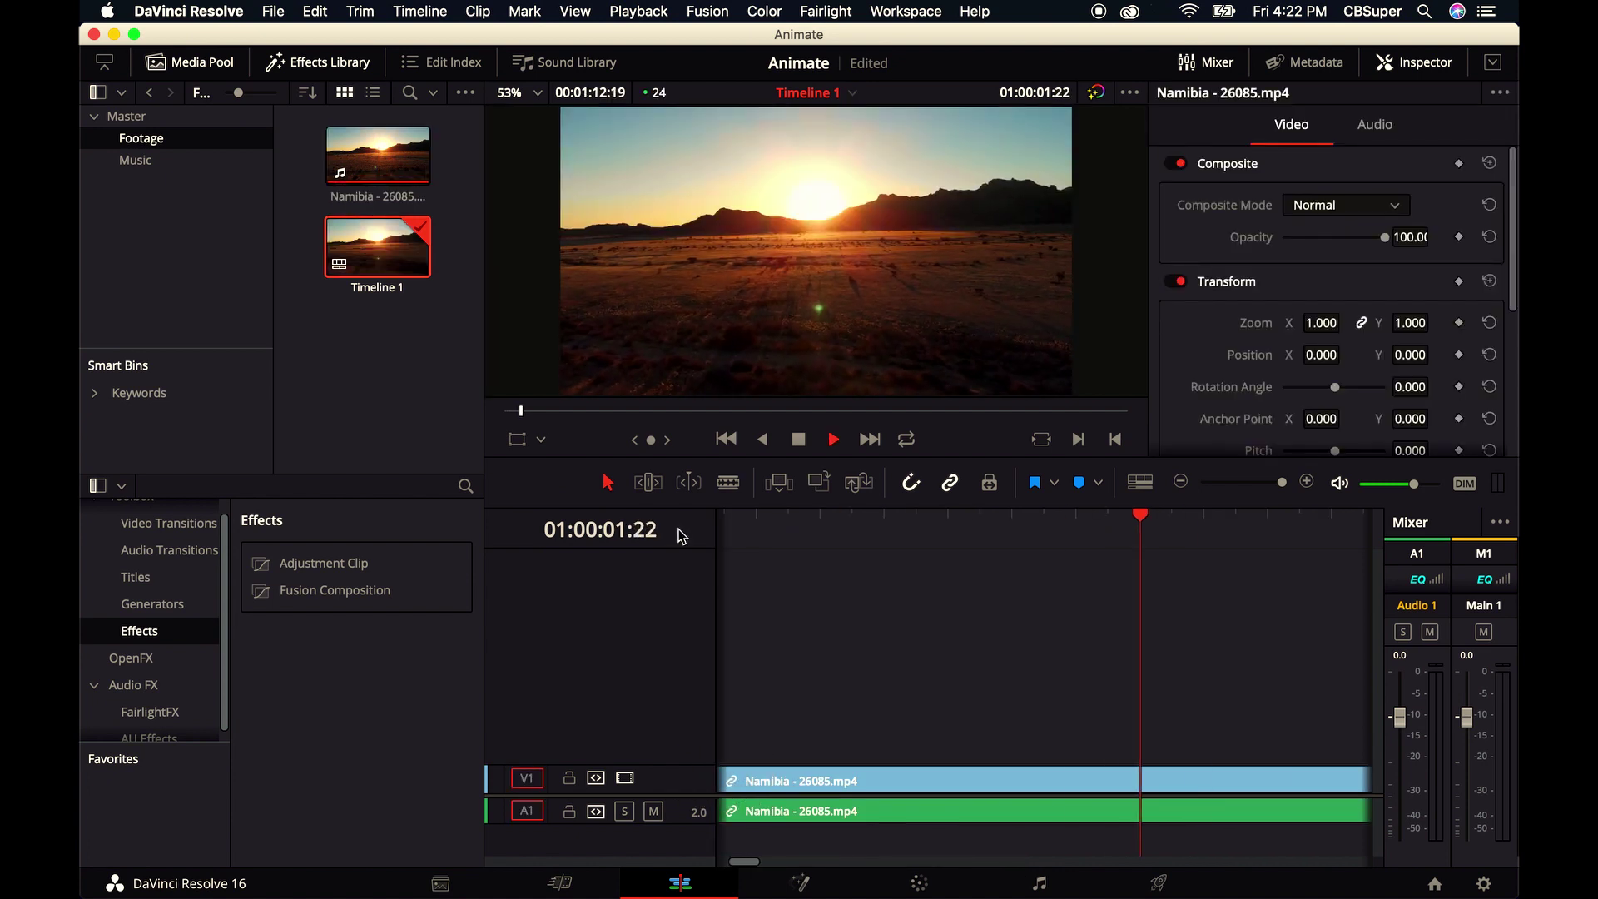
click(1233, 527)
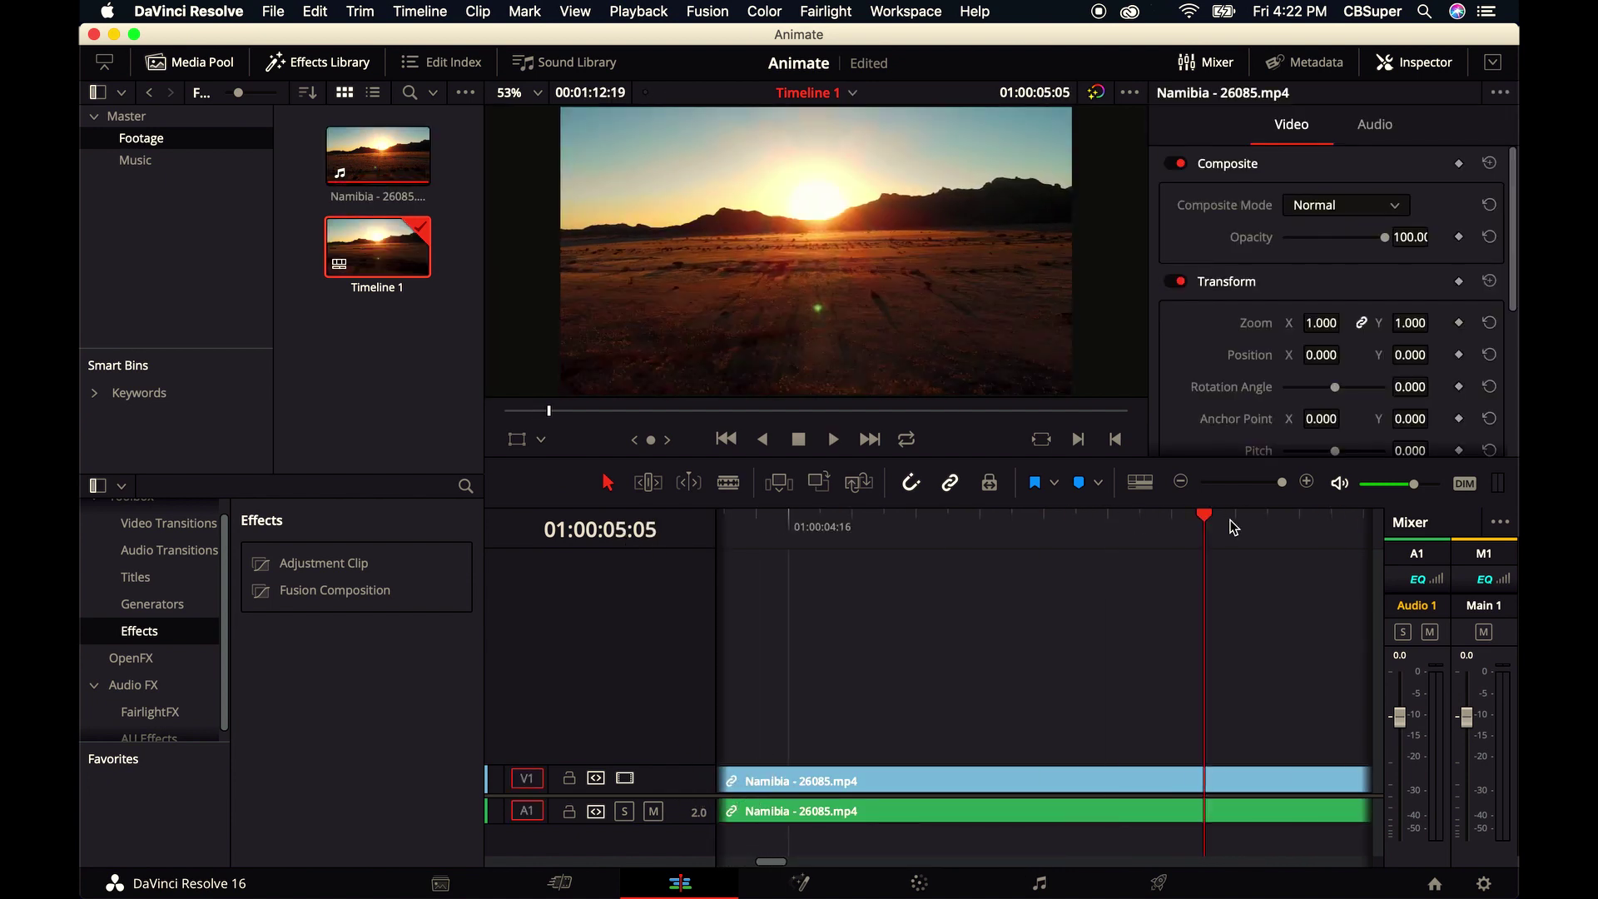
drag(1206, 517, 1045, 516)
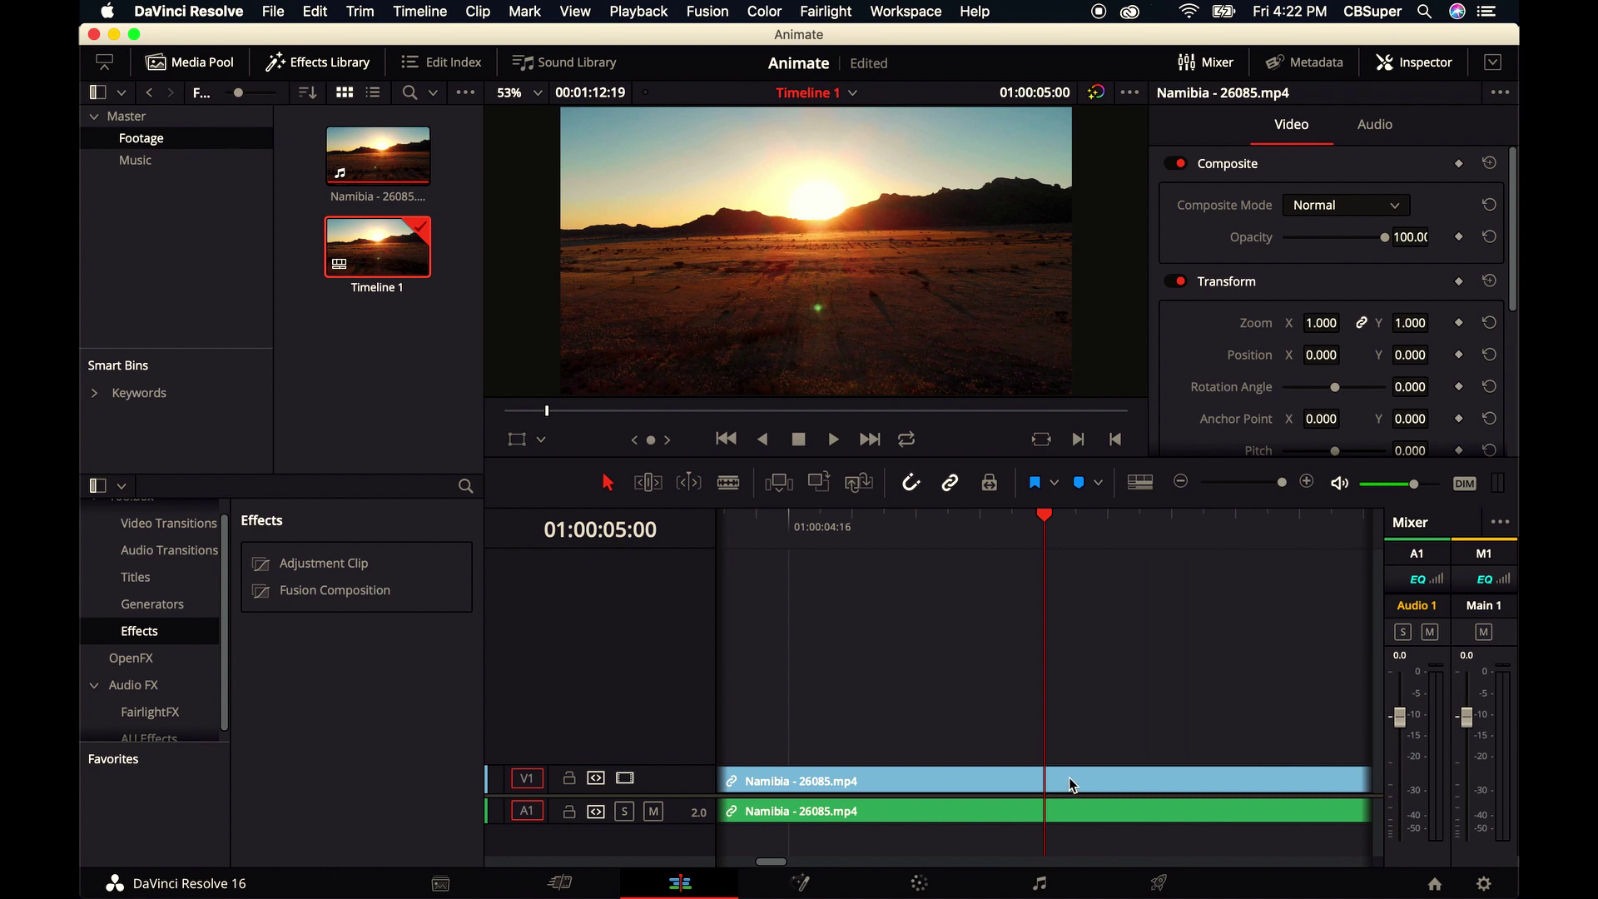
- Blade the clip at 01:00:05:00 and delete everything after the cut
key(b)
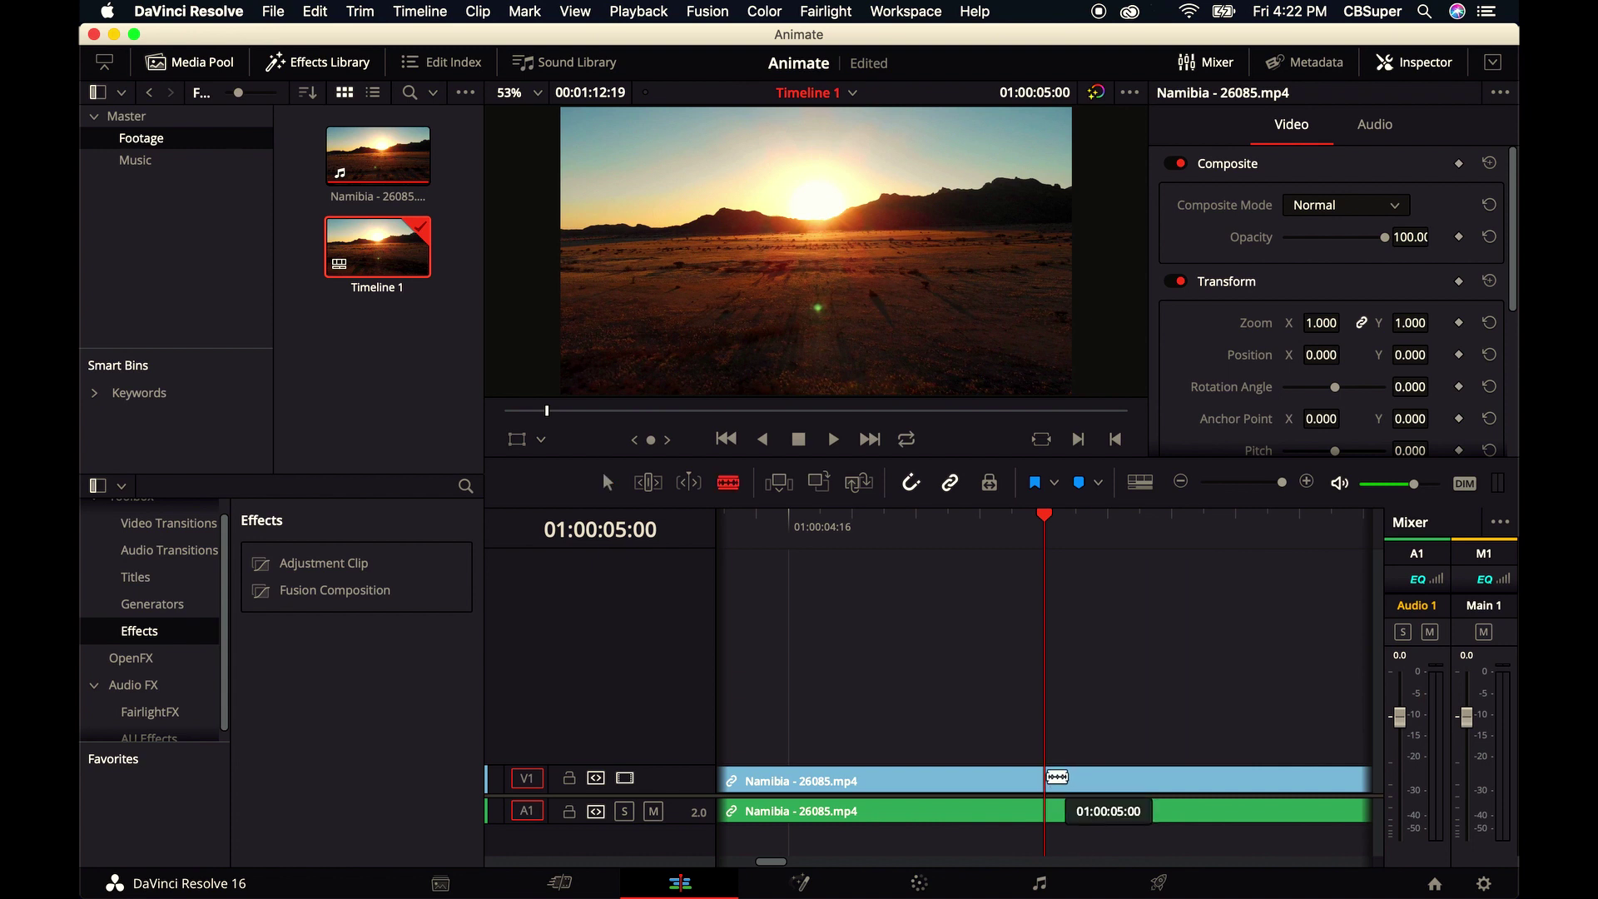
click(1045, 781)
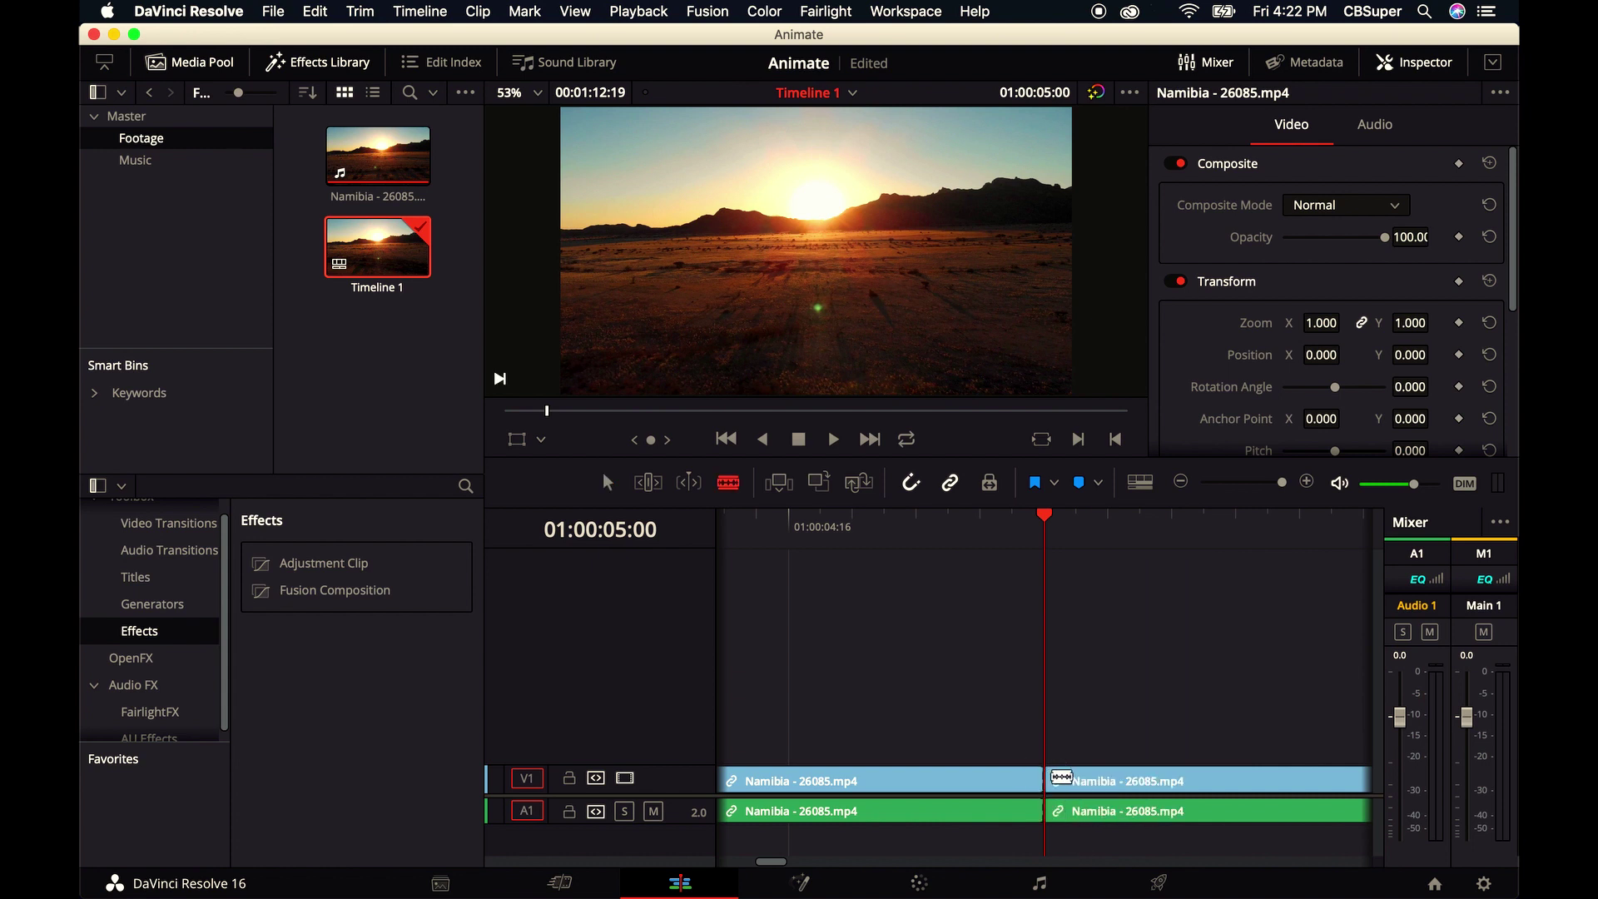
key(a)
drag(1140, 730, 1214, 848)
key(BackSpace)
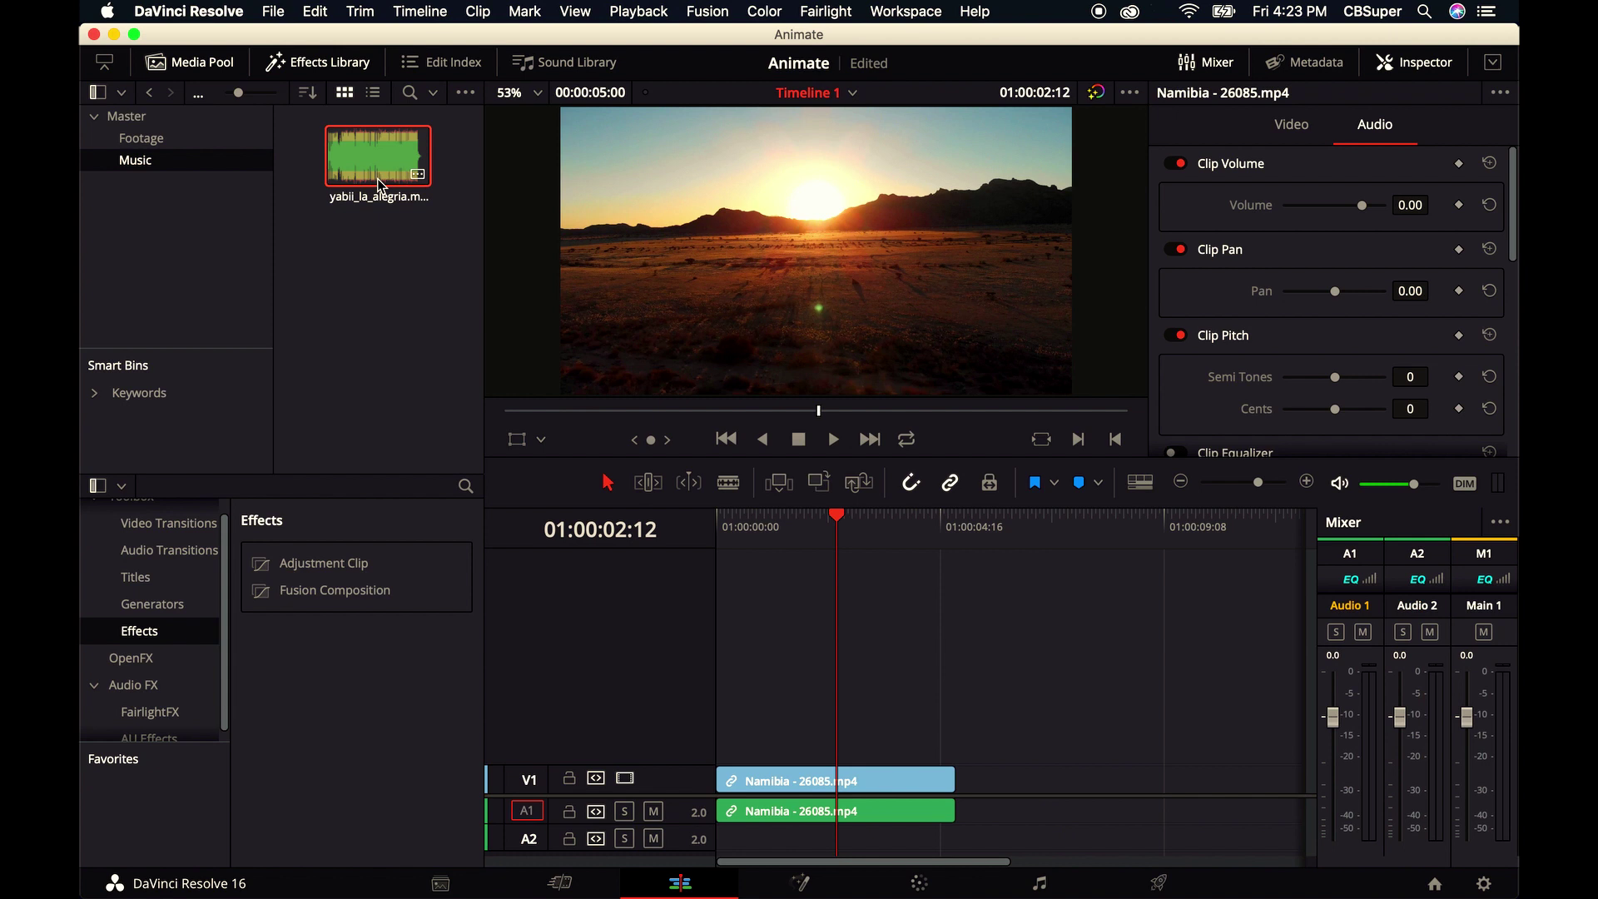
- Add yabii_la_alegria.mp3 on audio track A2 and mute that track
drag(379, 170, 712, 847)
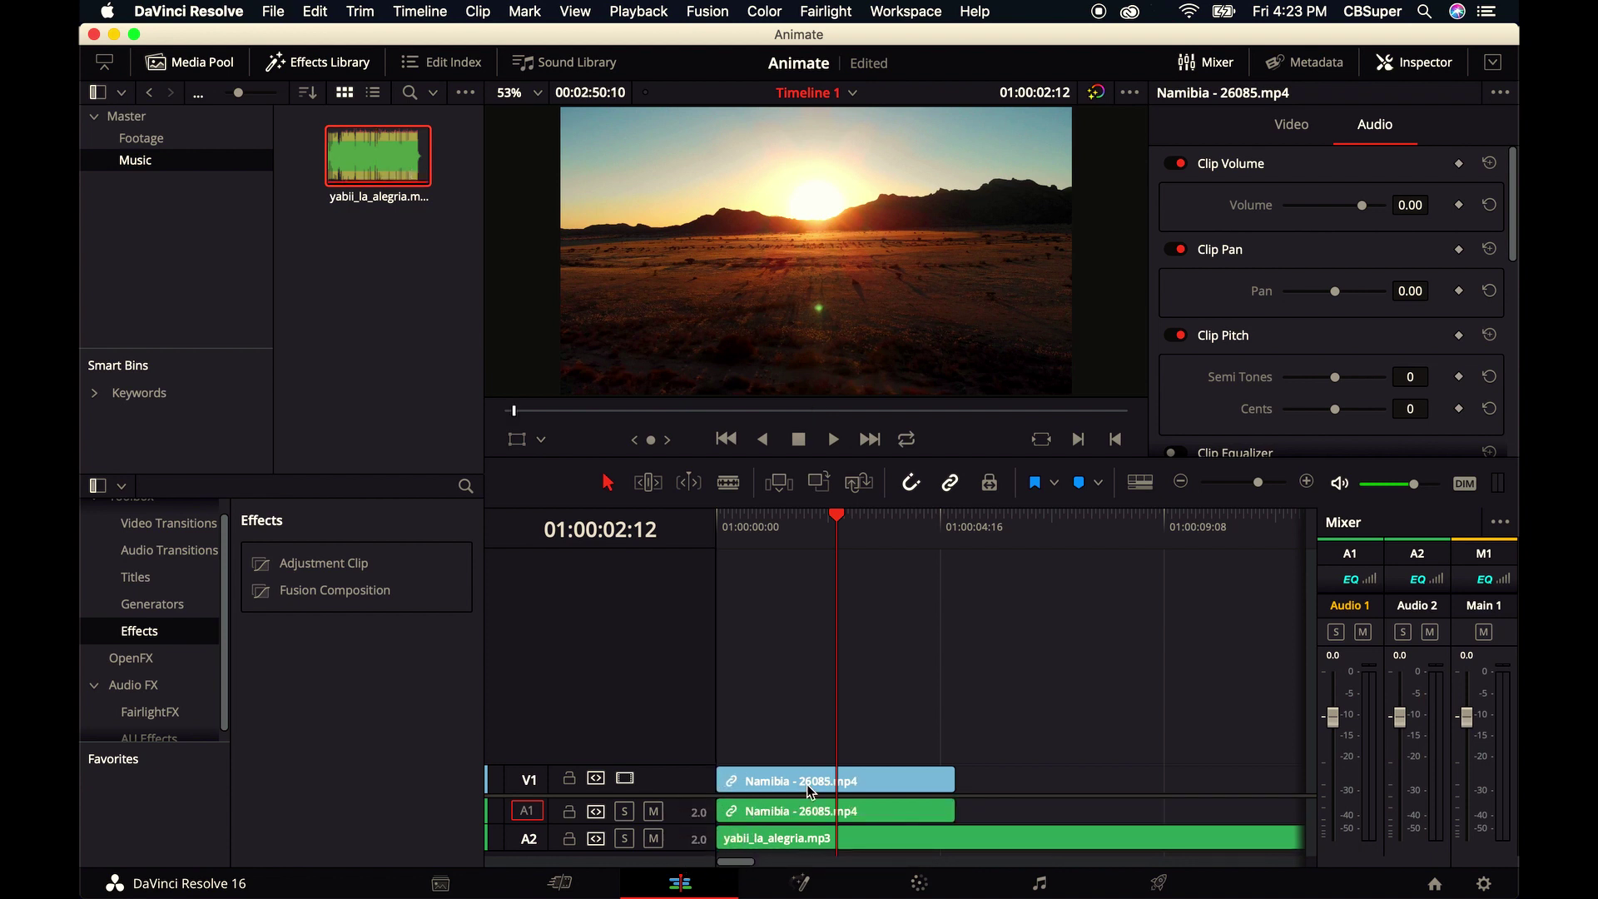
click(878, 820)
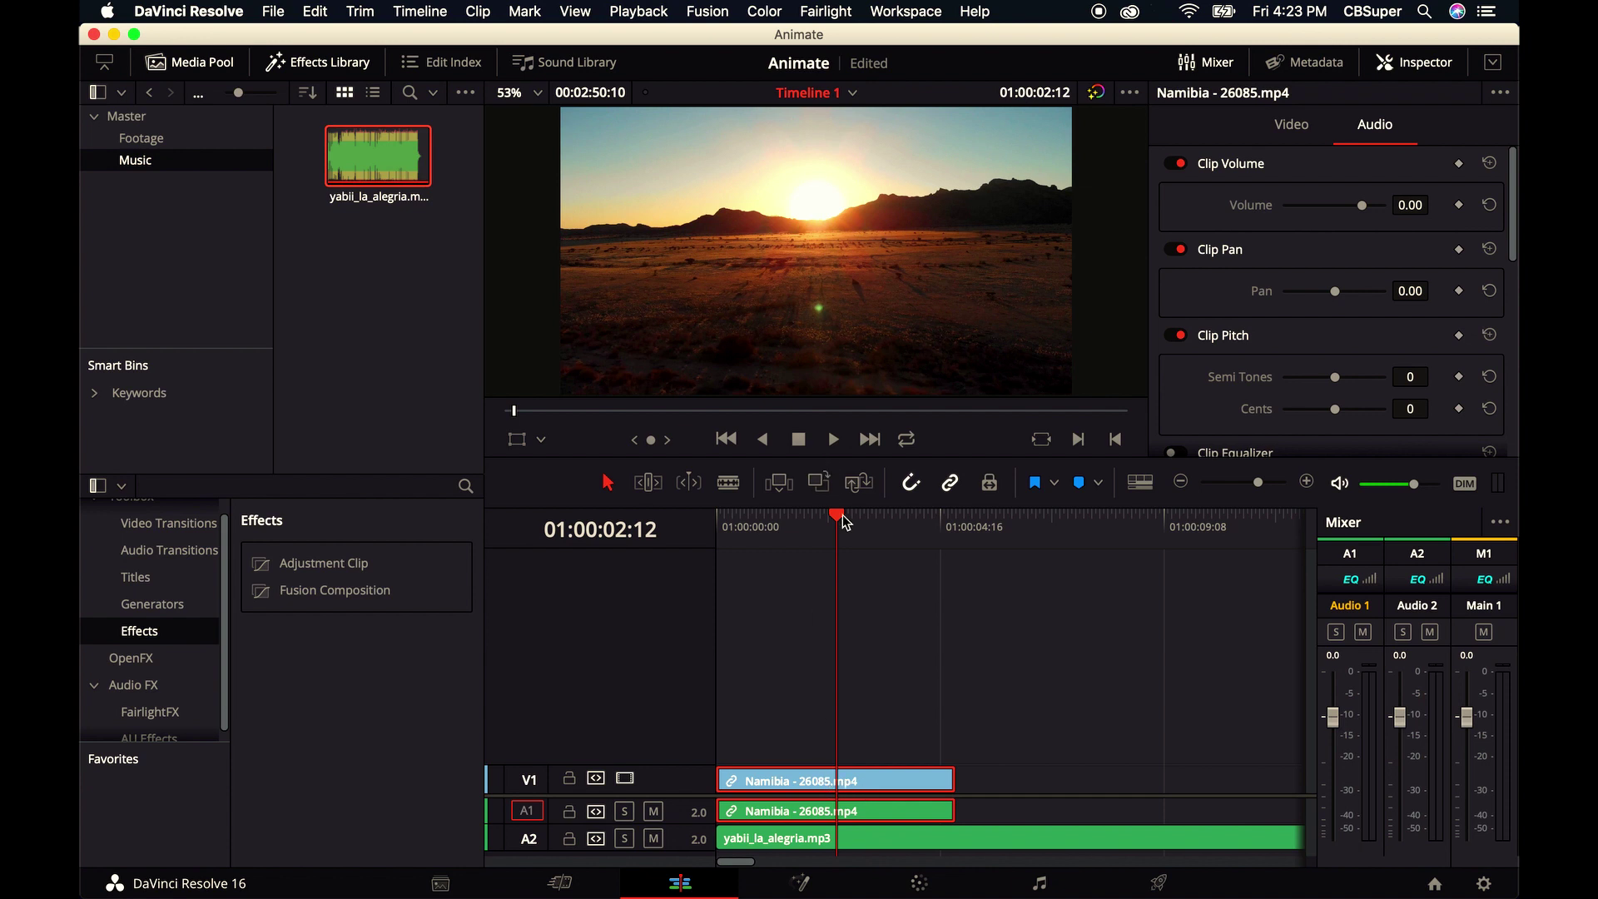
drag(838, 518, 687, 533)
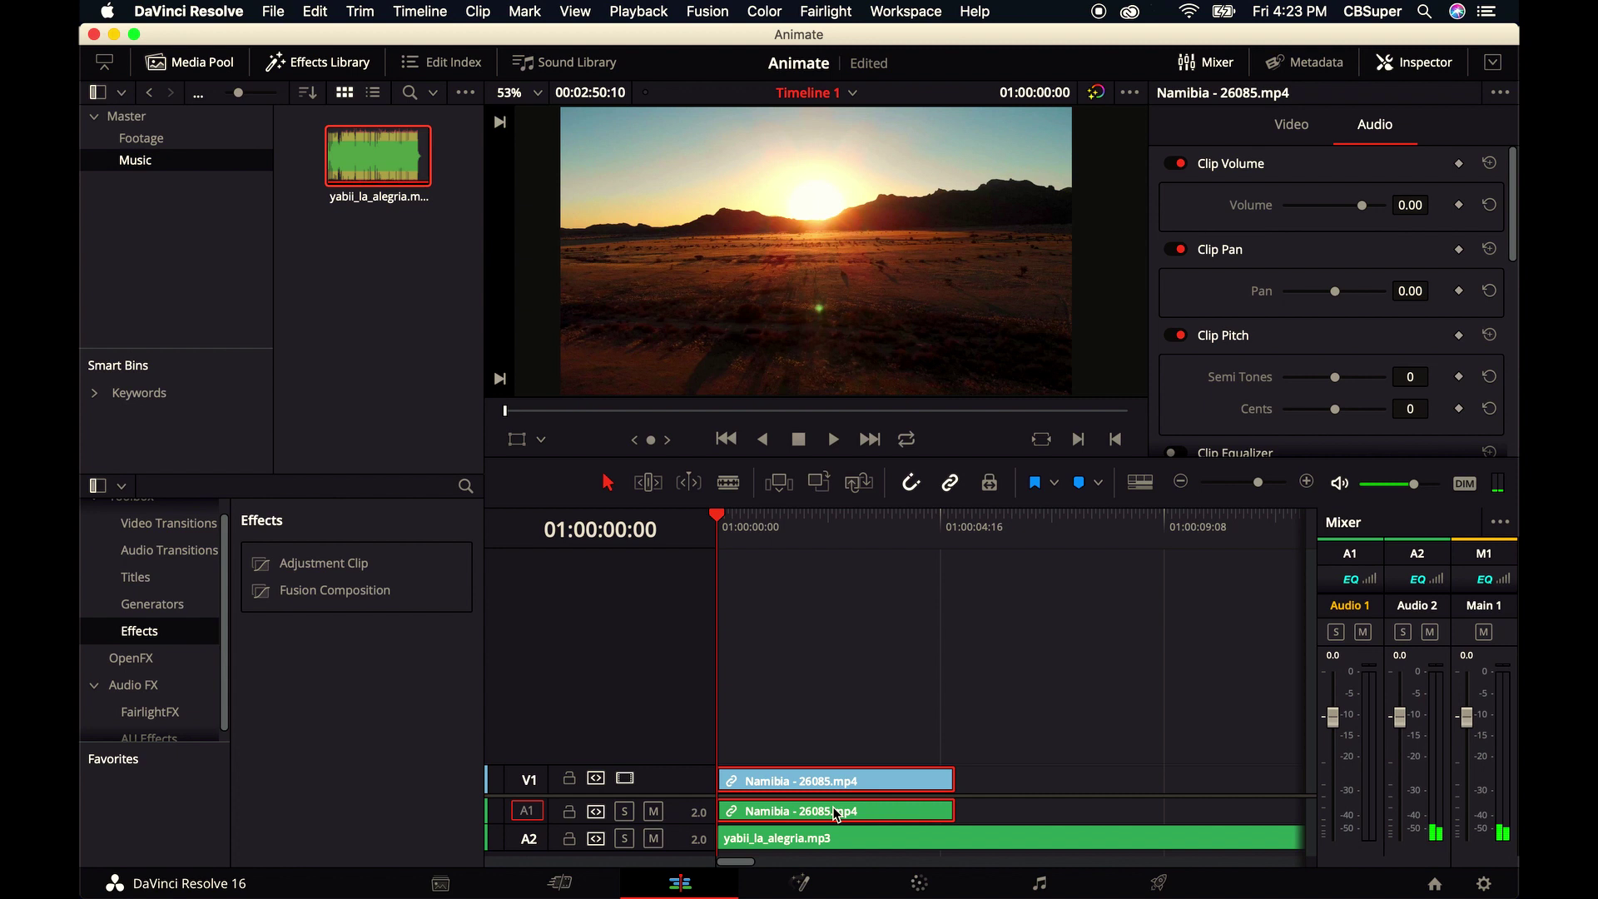
click(654, 838)
key(space)
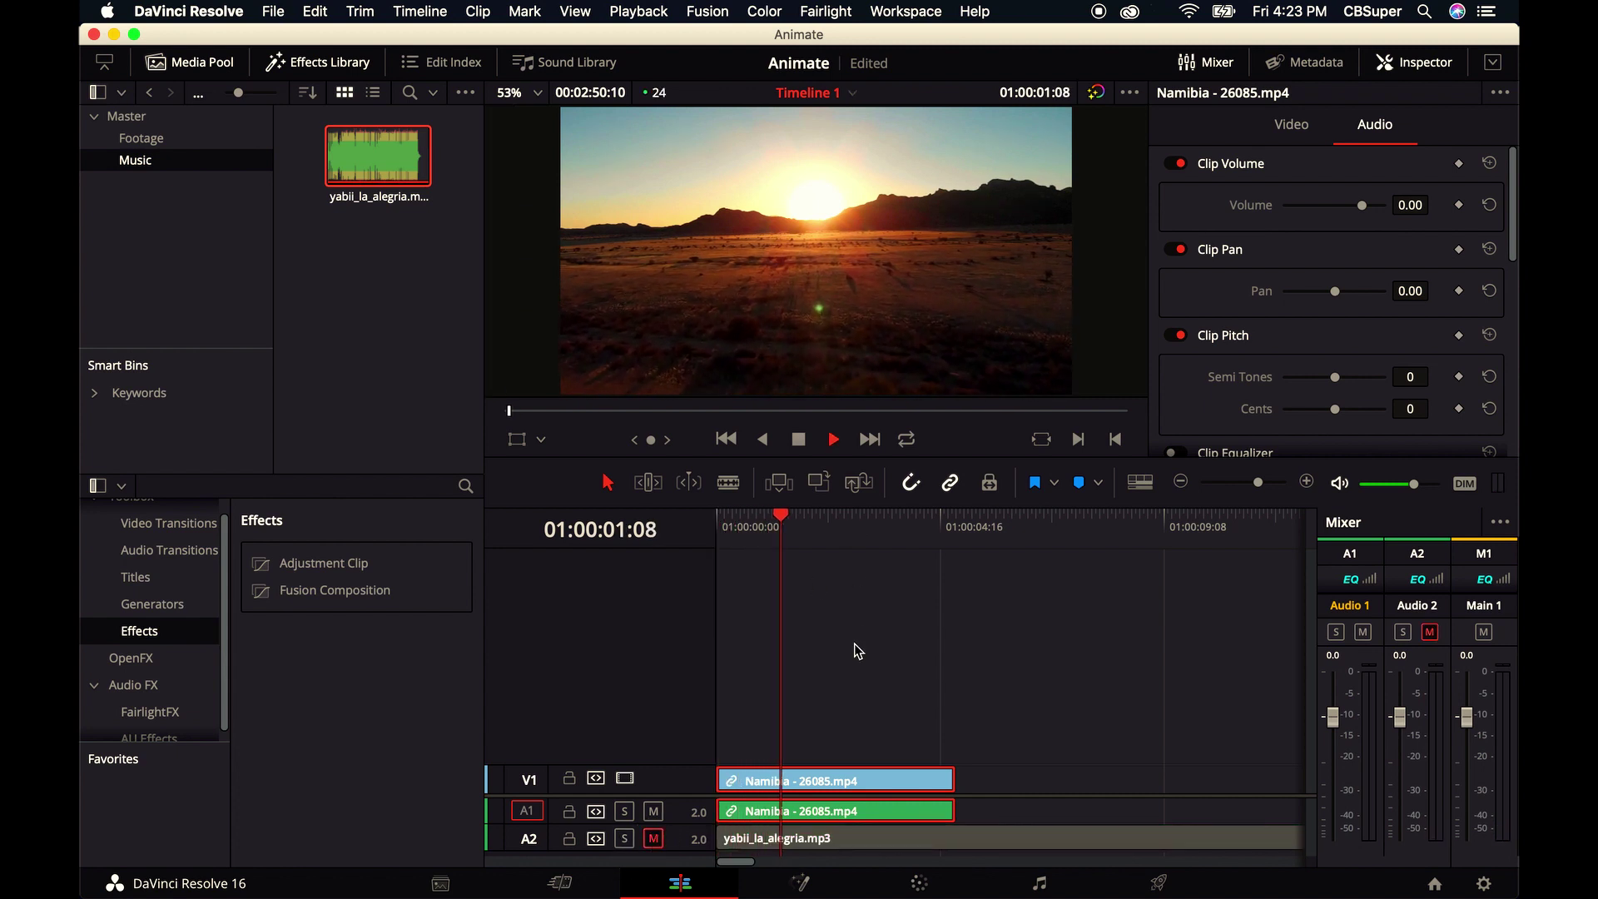
key(space)
click(653, 840)
- Unlink the Namibia clip's video from its audio by unchecking Link Clips
click(827, 789)
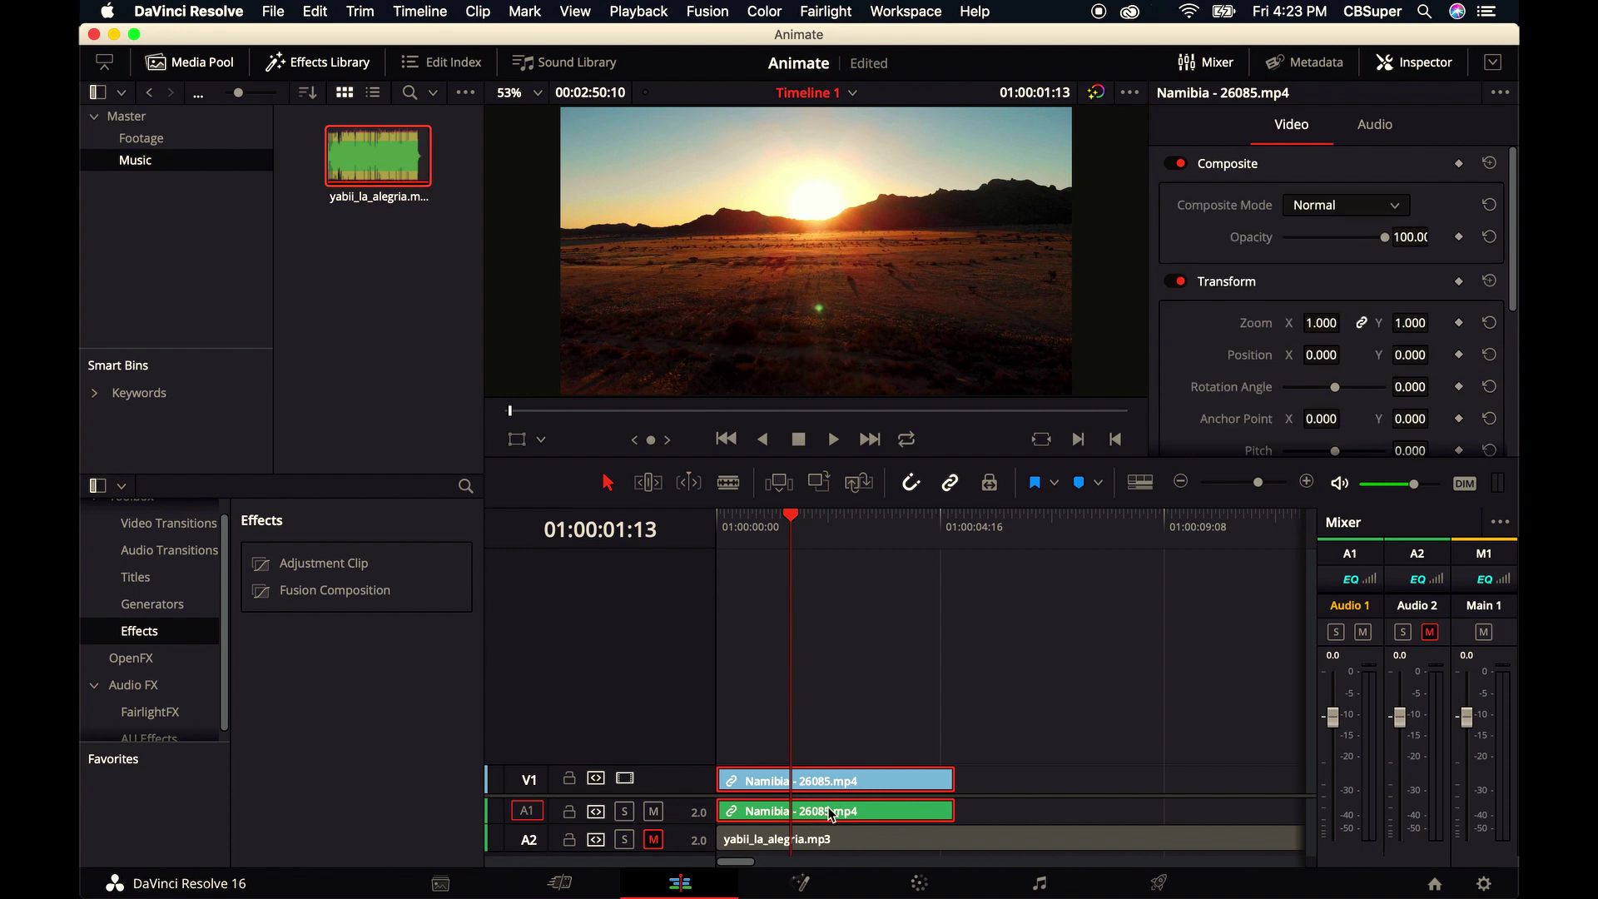
right_click(830, 815)
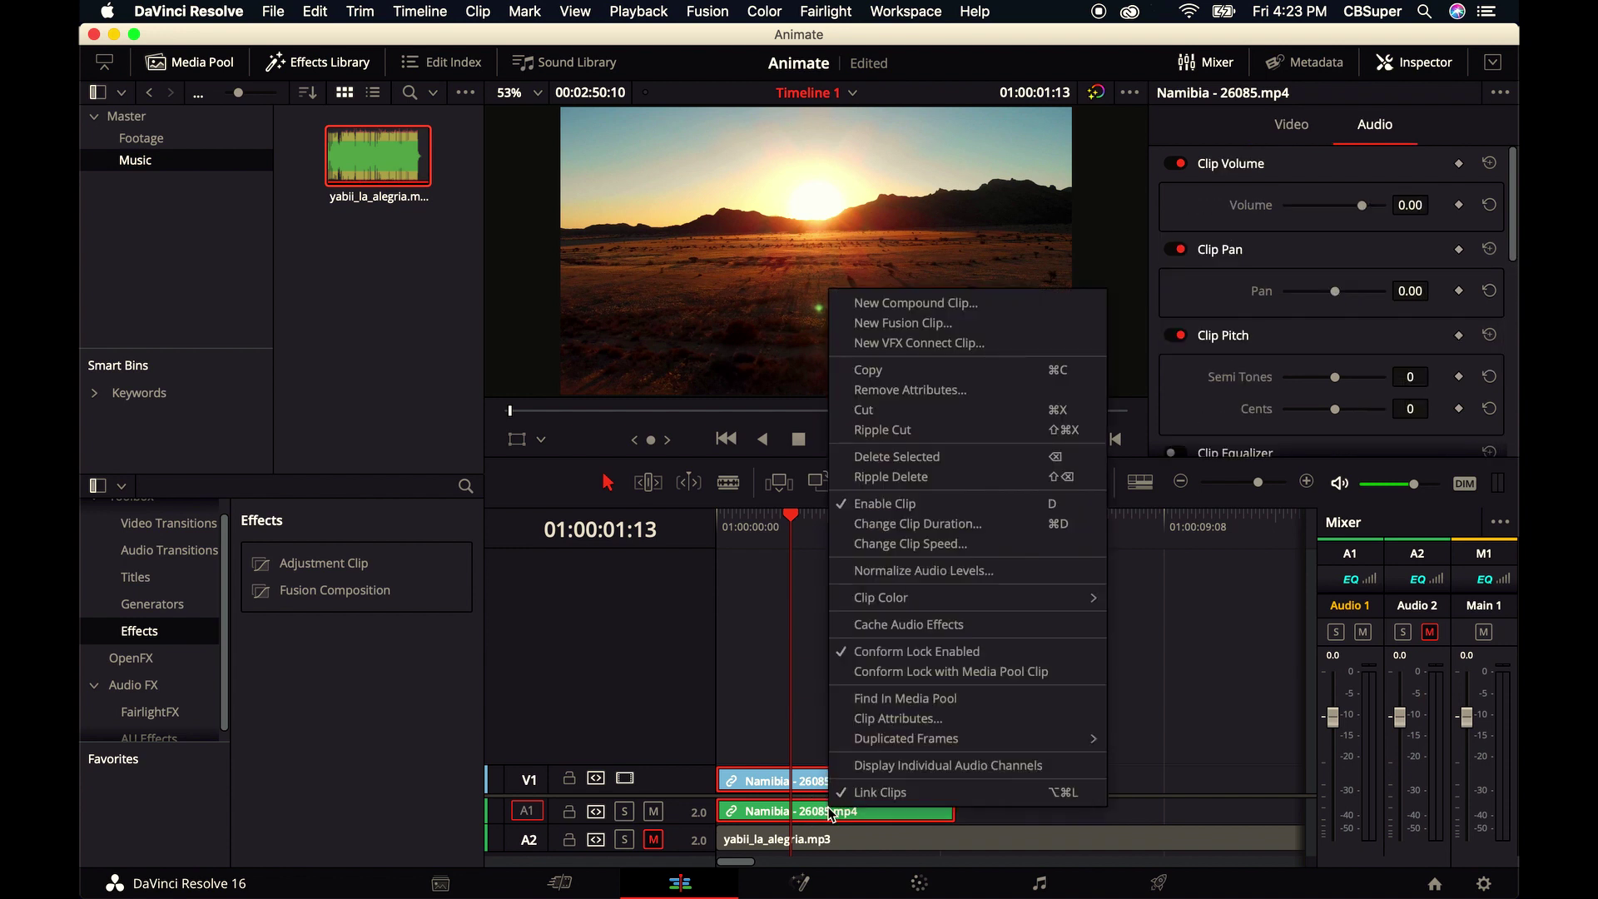
click(893, 796)
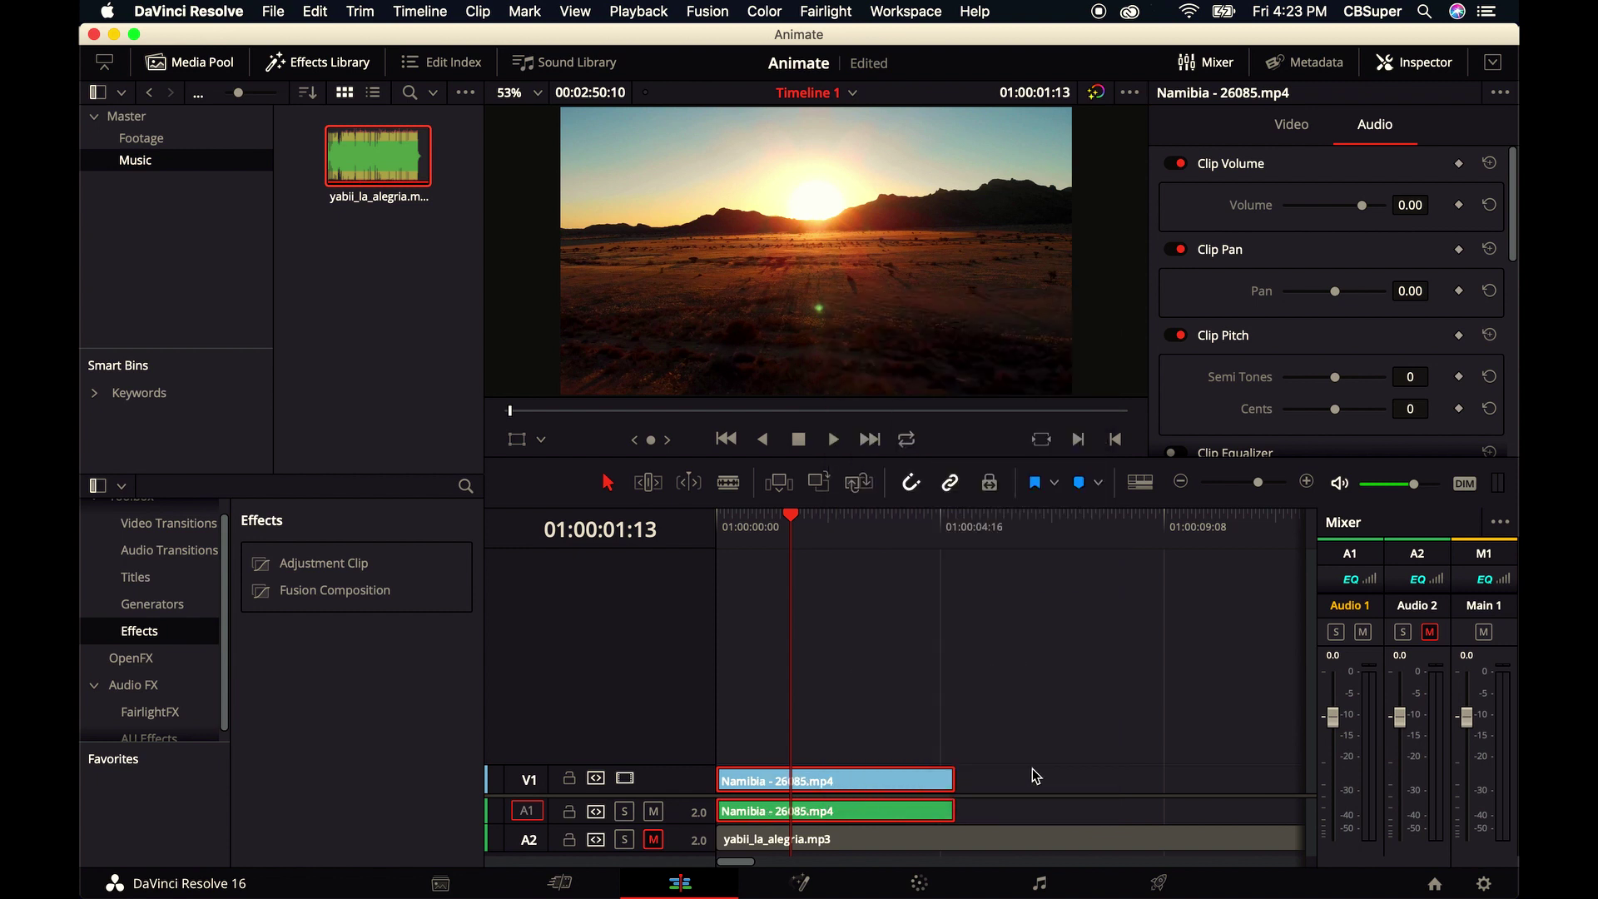
- Delete the Namibia clip's audio and move the music clip up onto track A1
click(861, 812)
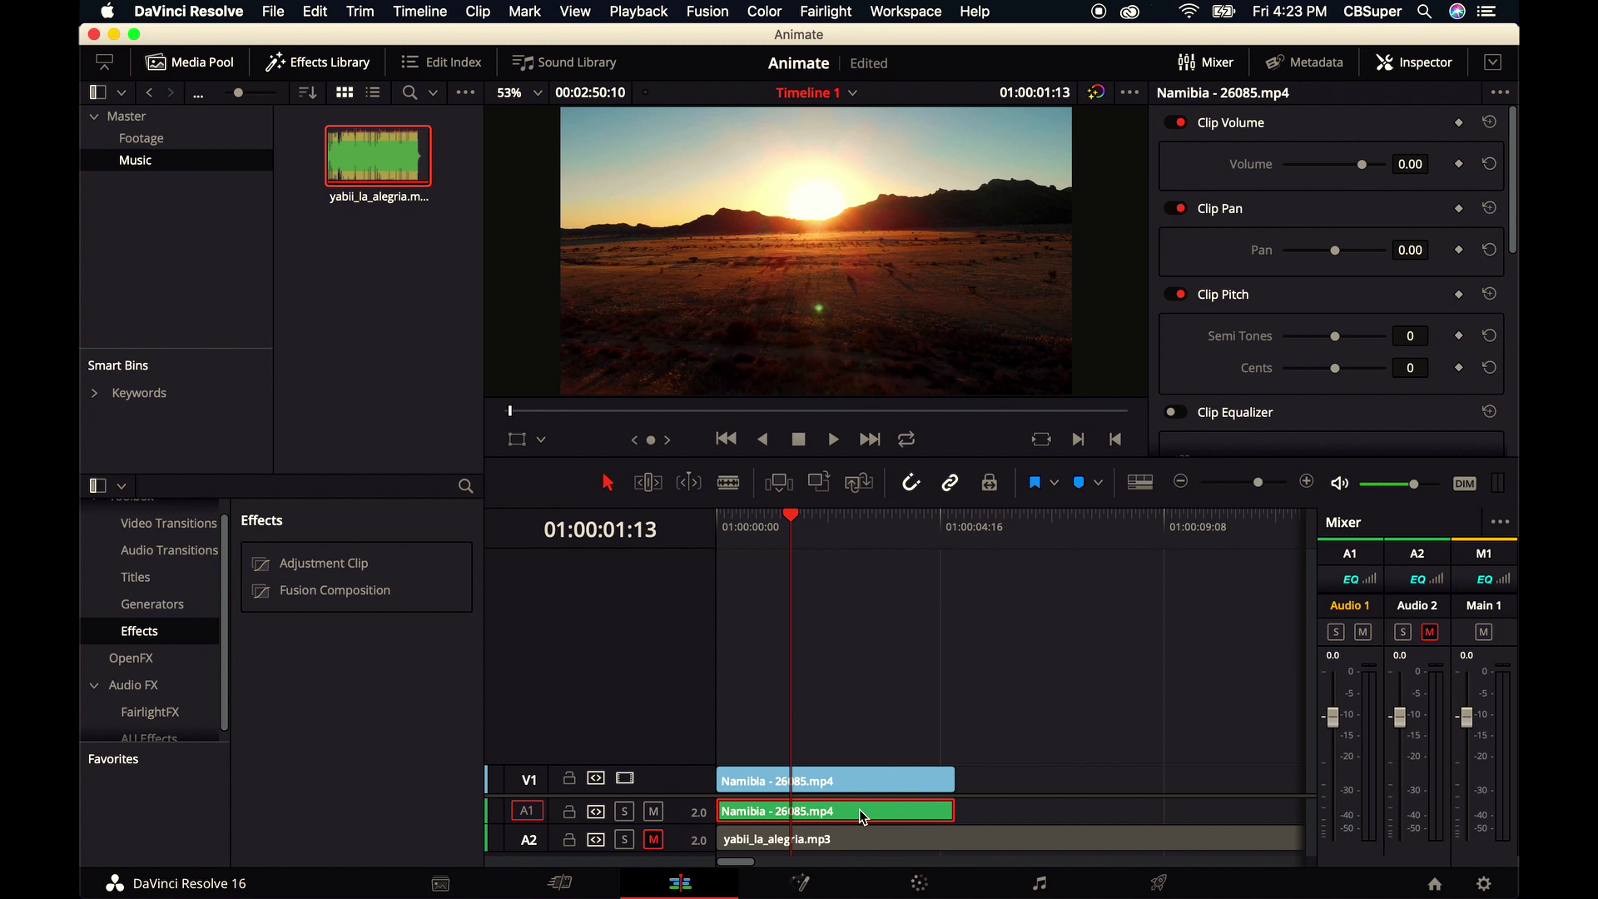
key(Delete)
click(741, 832)
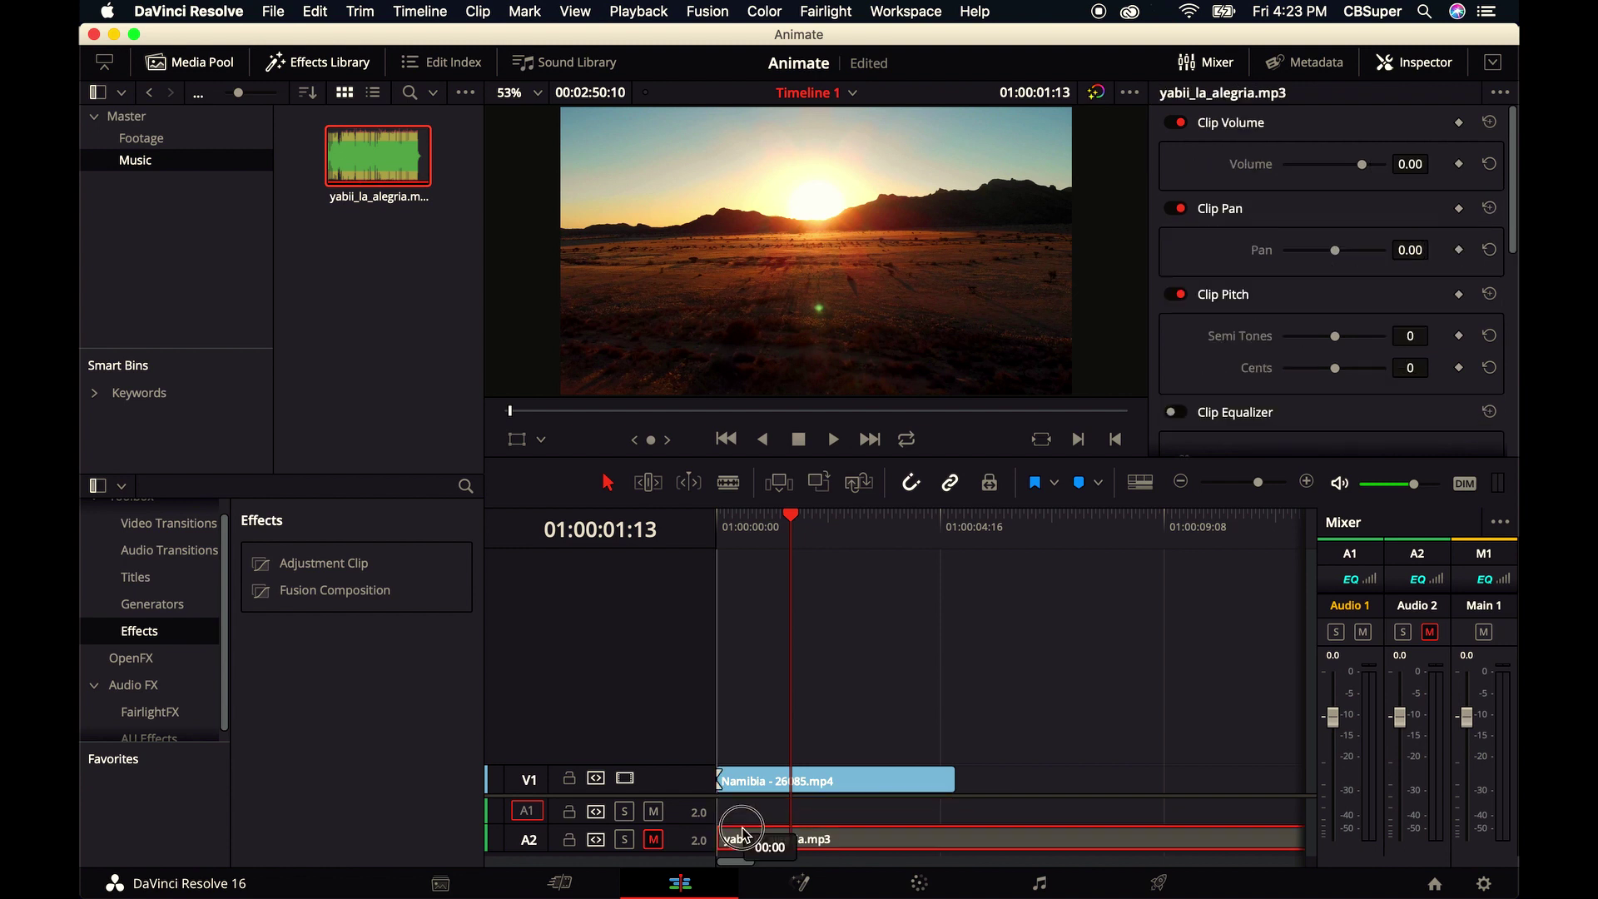
drag(742, 833, 732, 806)
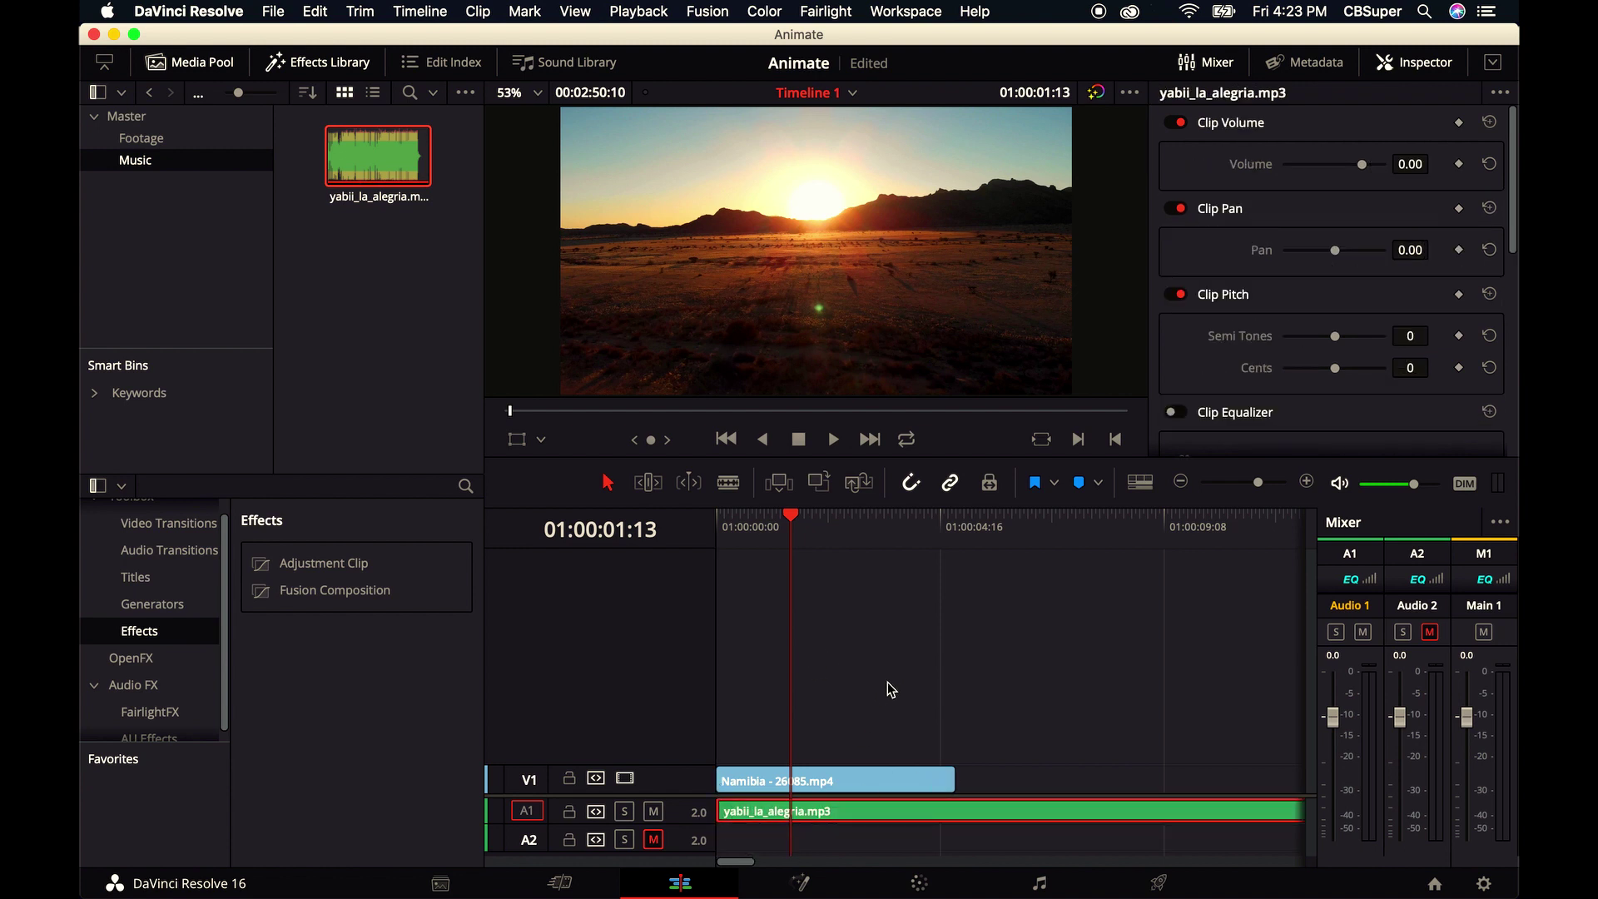
- Cut the music at 01:00:05:00 and delete the part past the video's end
key(b)
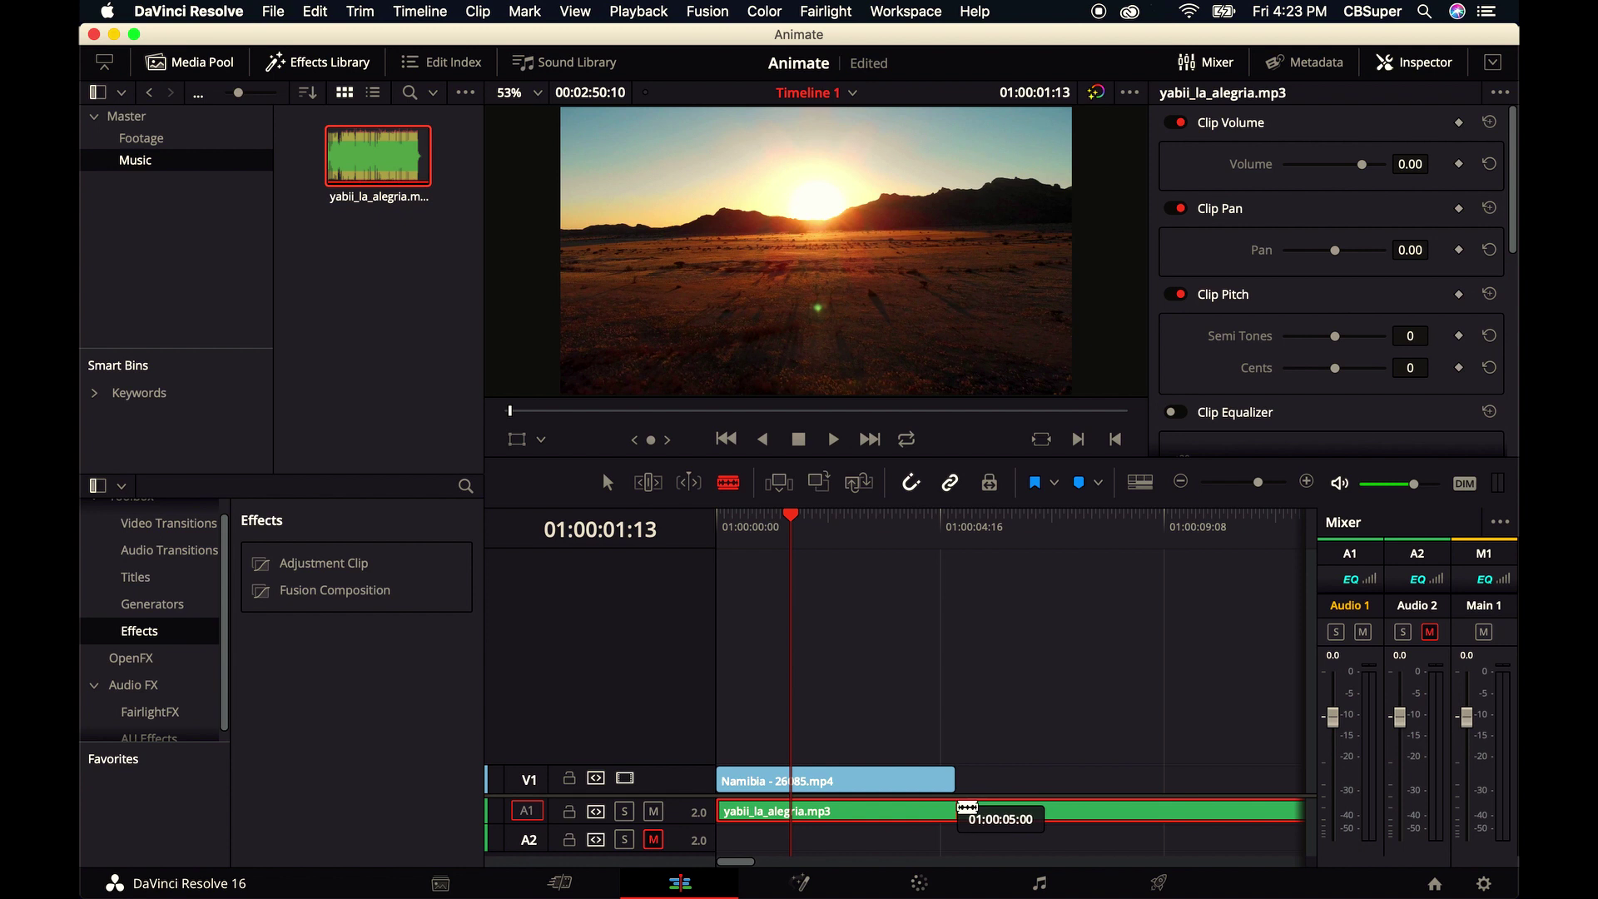
click(958, 808)
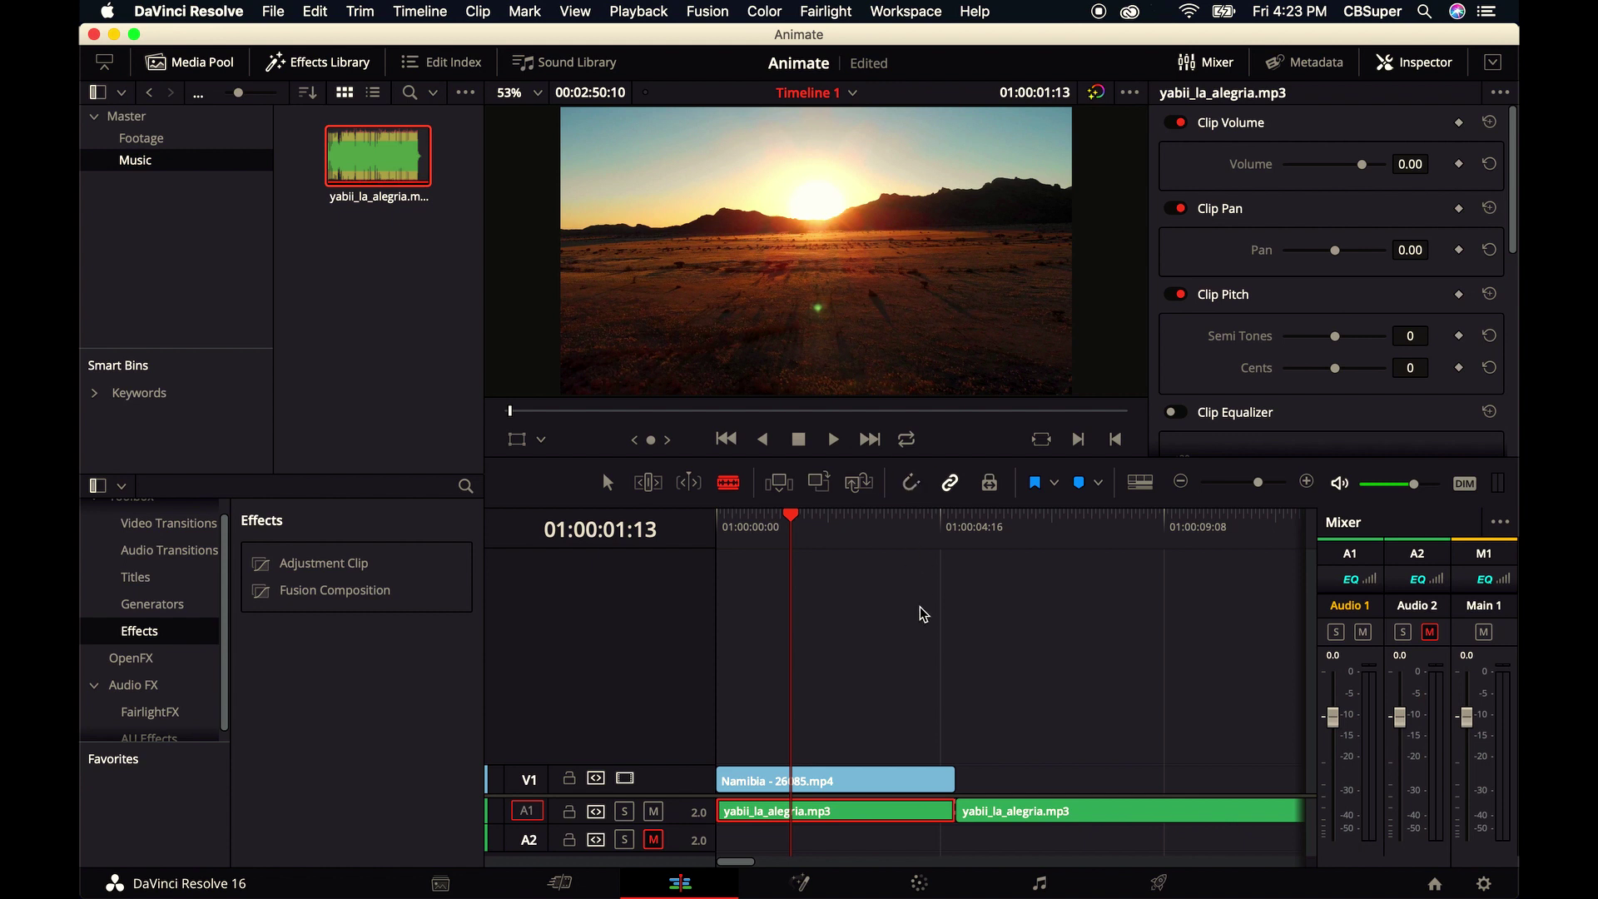
click(913, 485)
key(a)
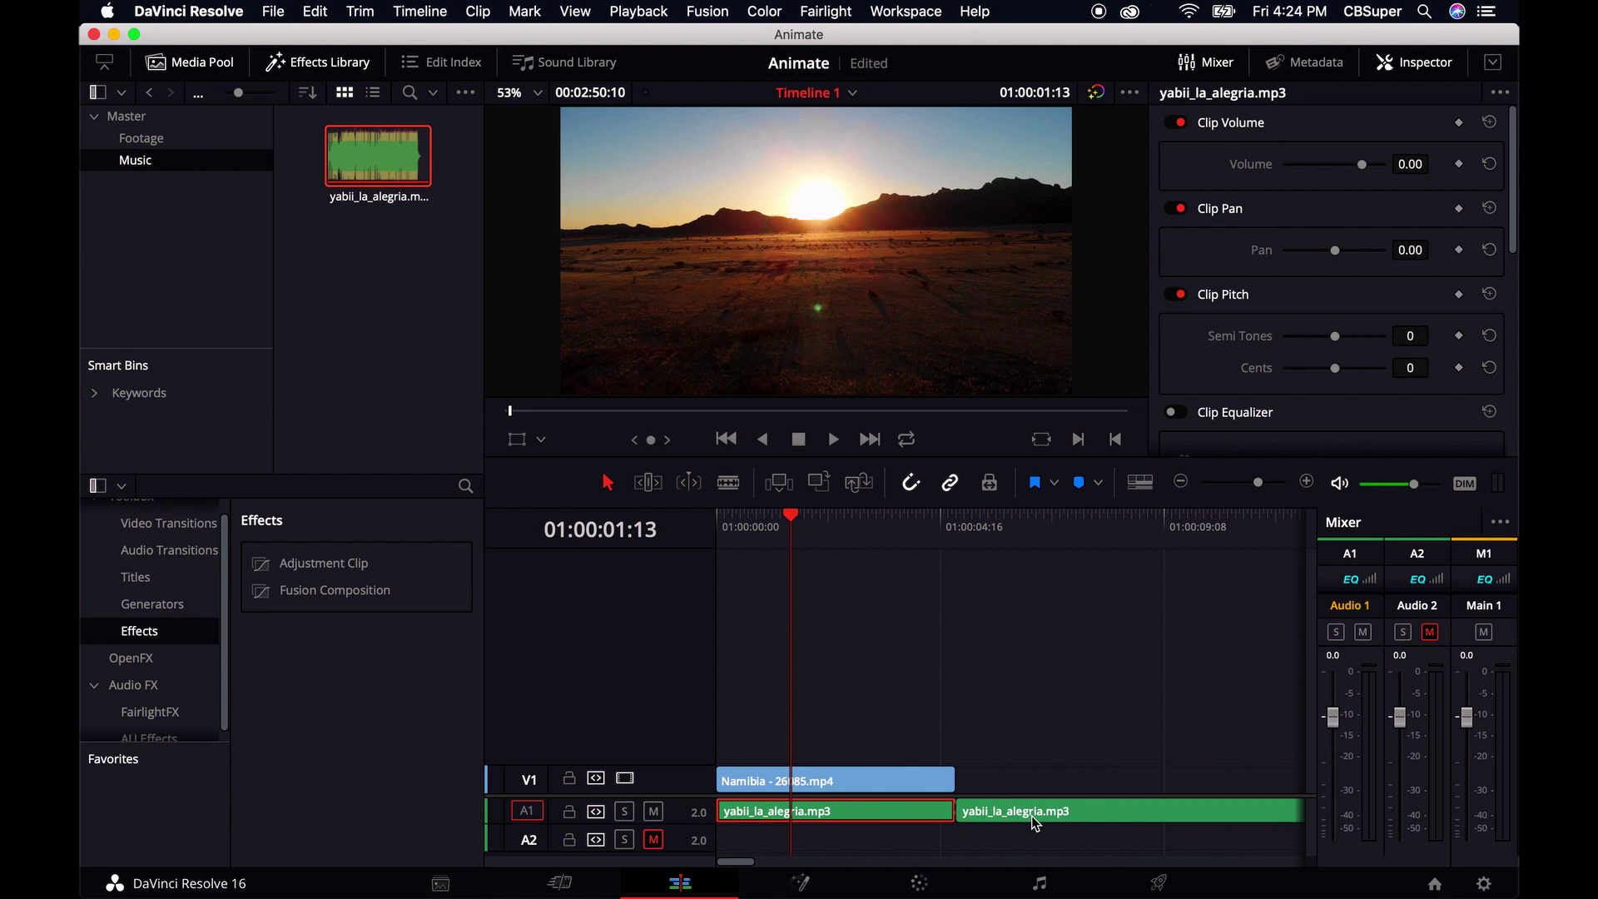
click(1036, 820)
key(BackSpace)
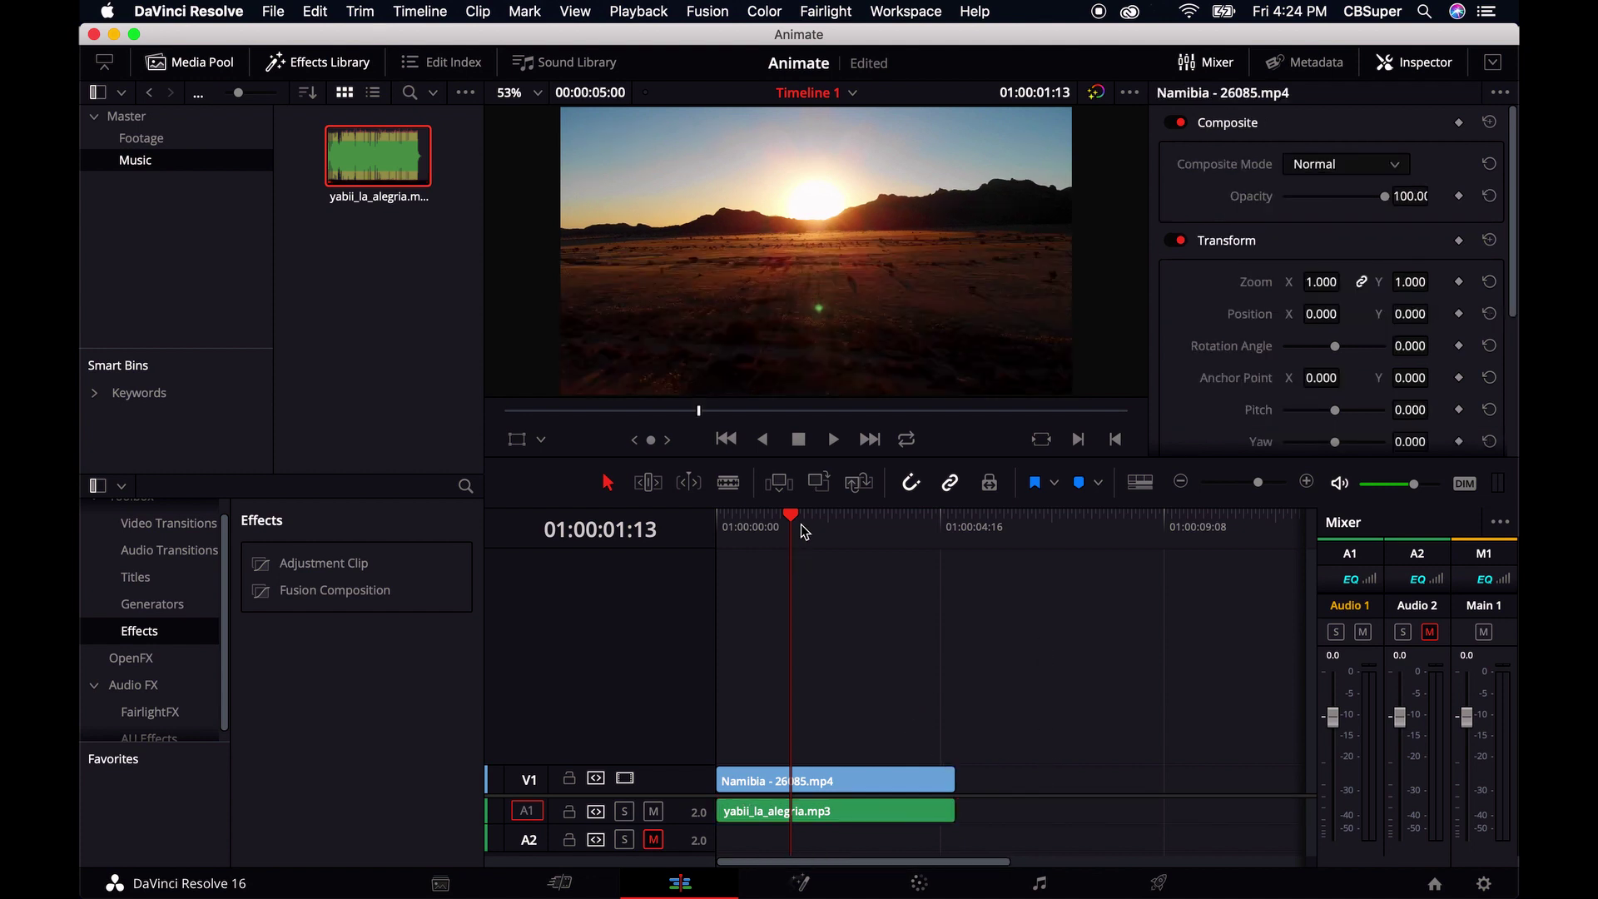
- Play back the trimmed edit from the timeline start
drag(803, 533, 574, 520)
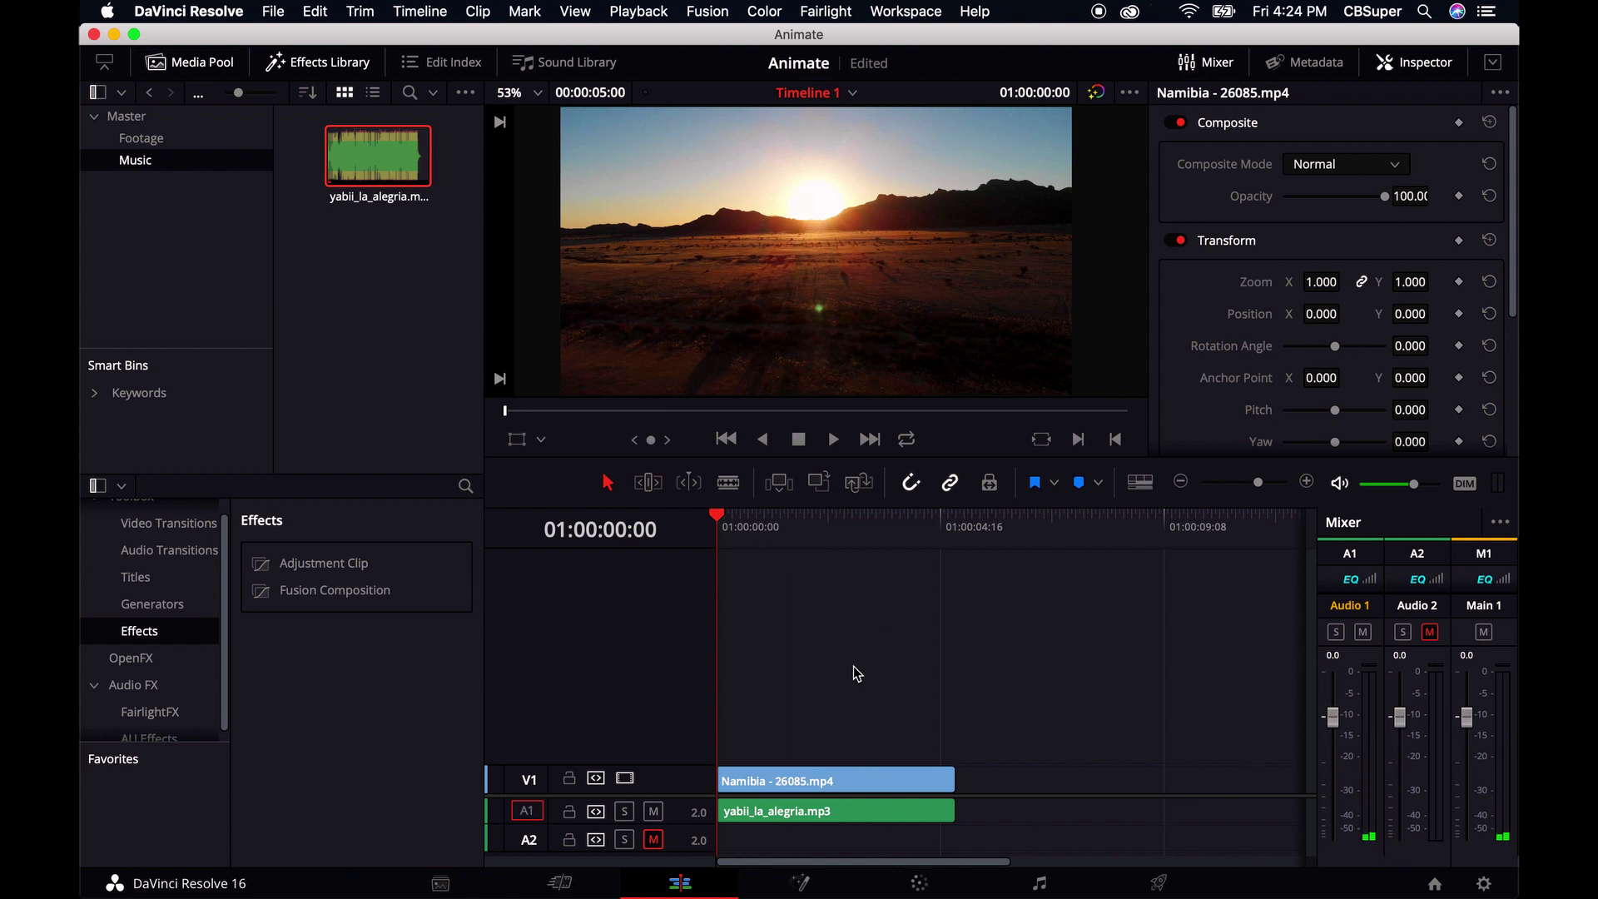
key(space)
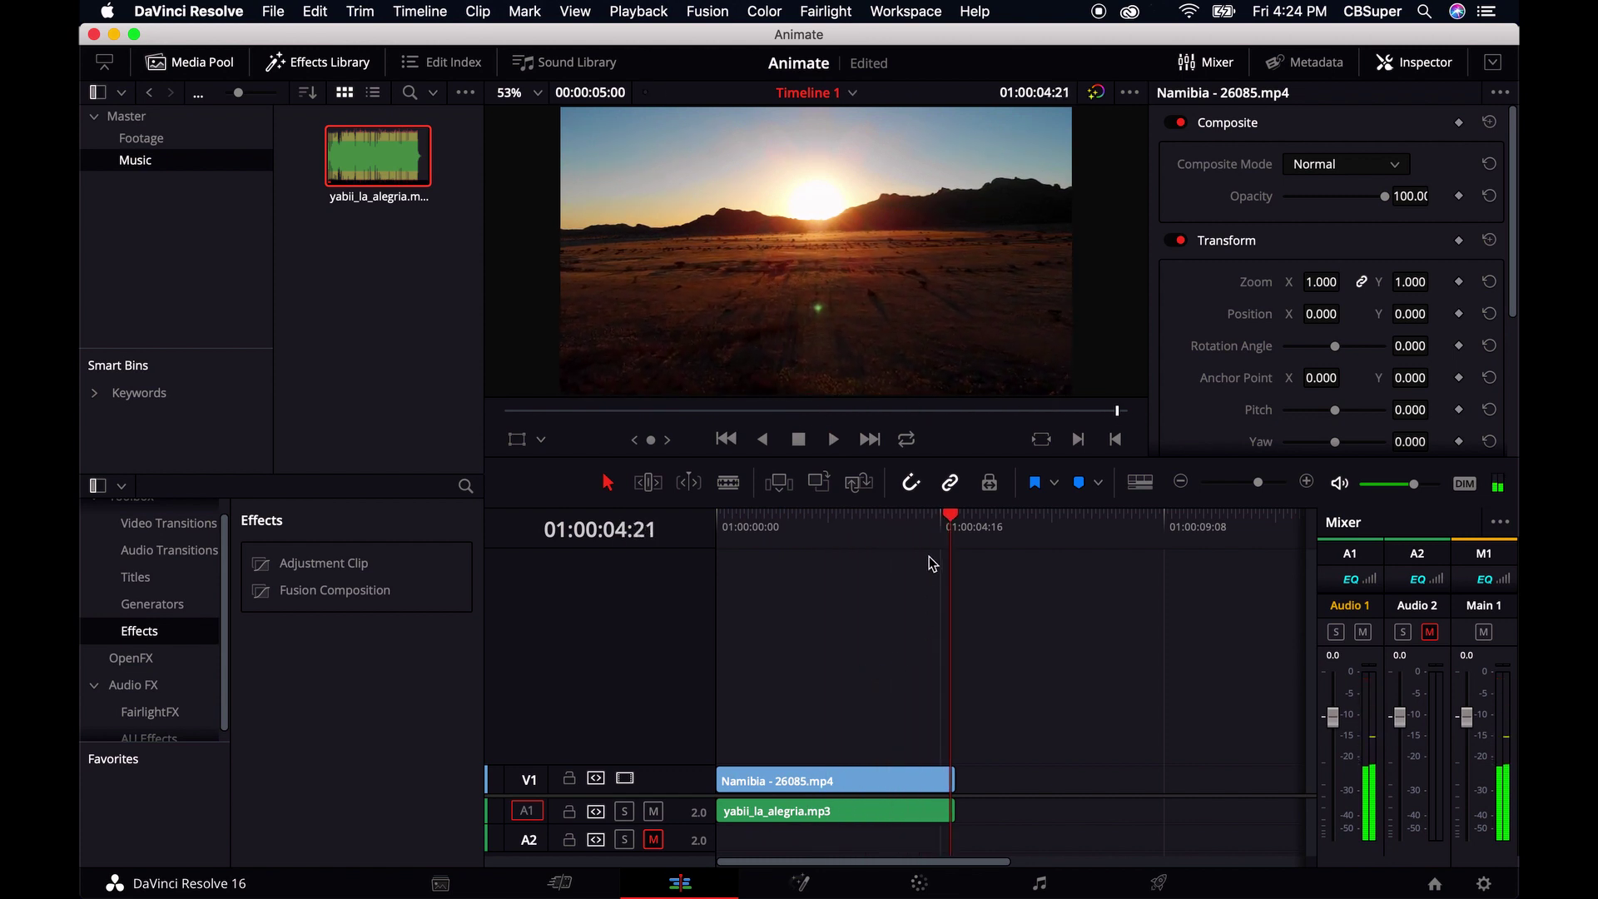
drag(955, 522, 633, 522)
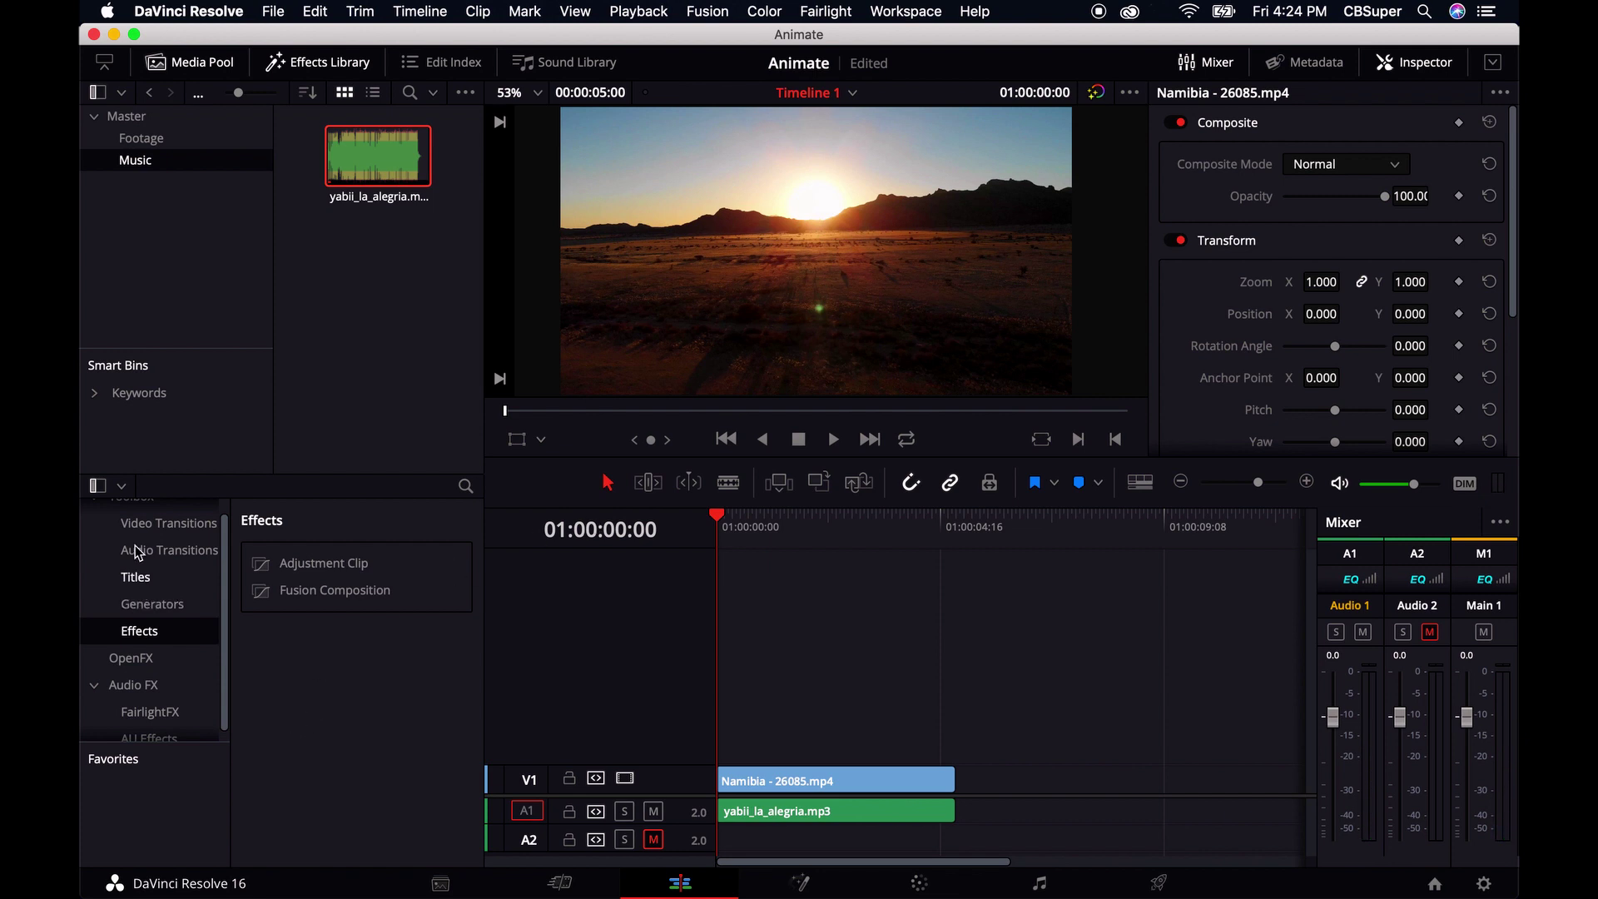
- Drag the basic Text title from Toolbox > Titles onto a new V2 track above the drone clip
scroll(167, 537, up, 1)
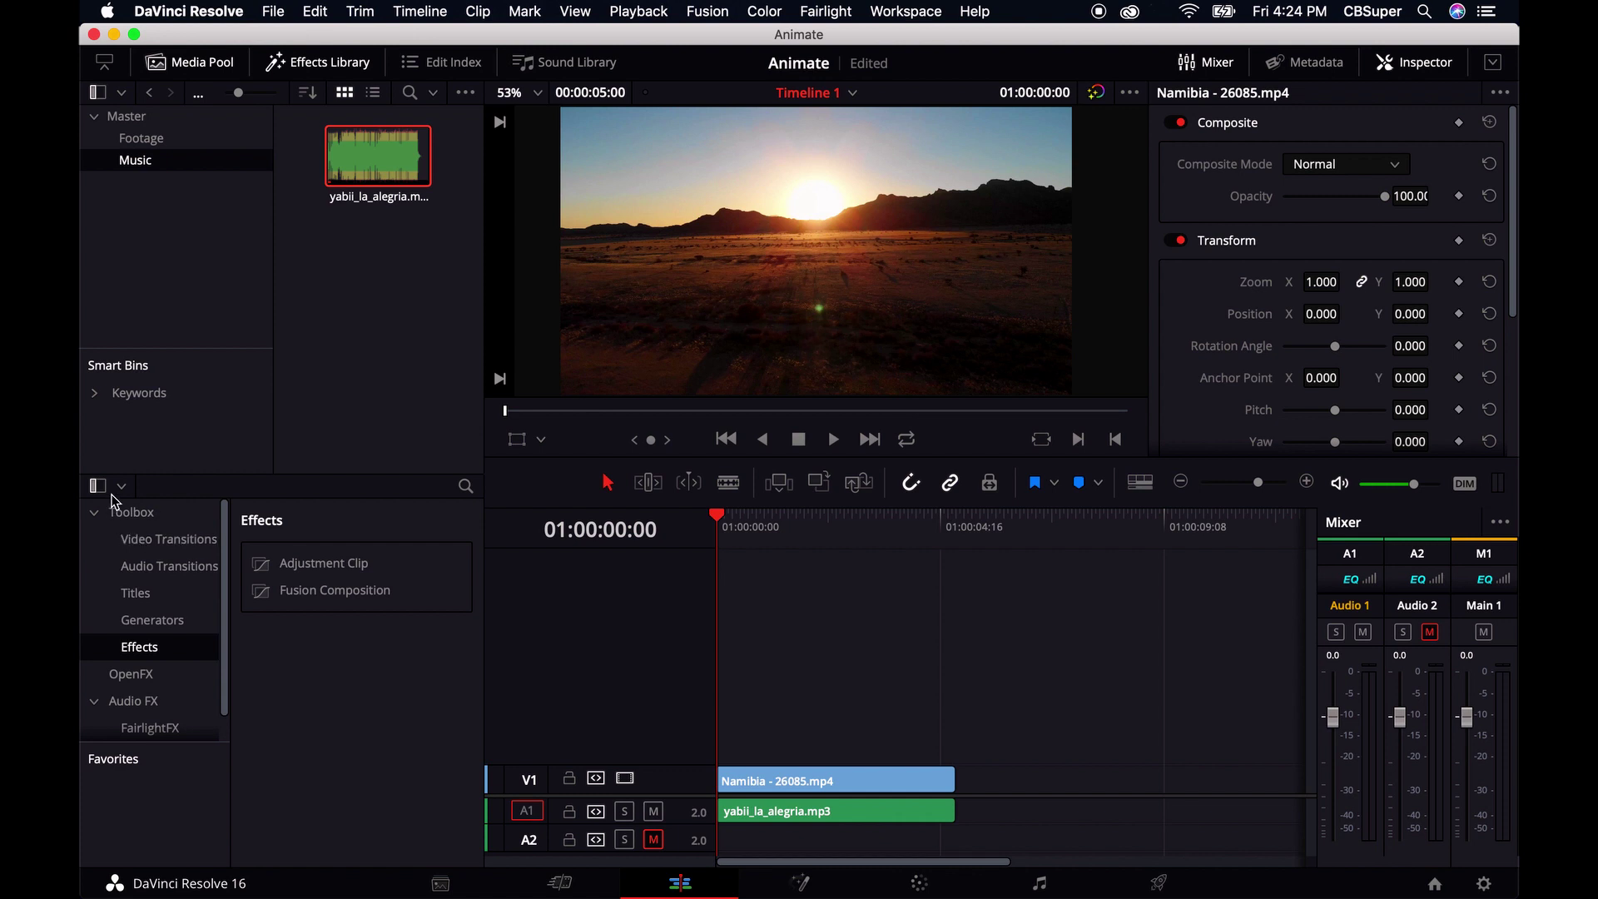
click(143, 598)
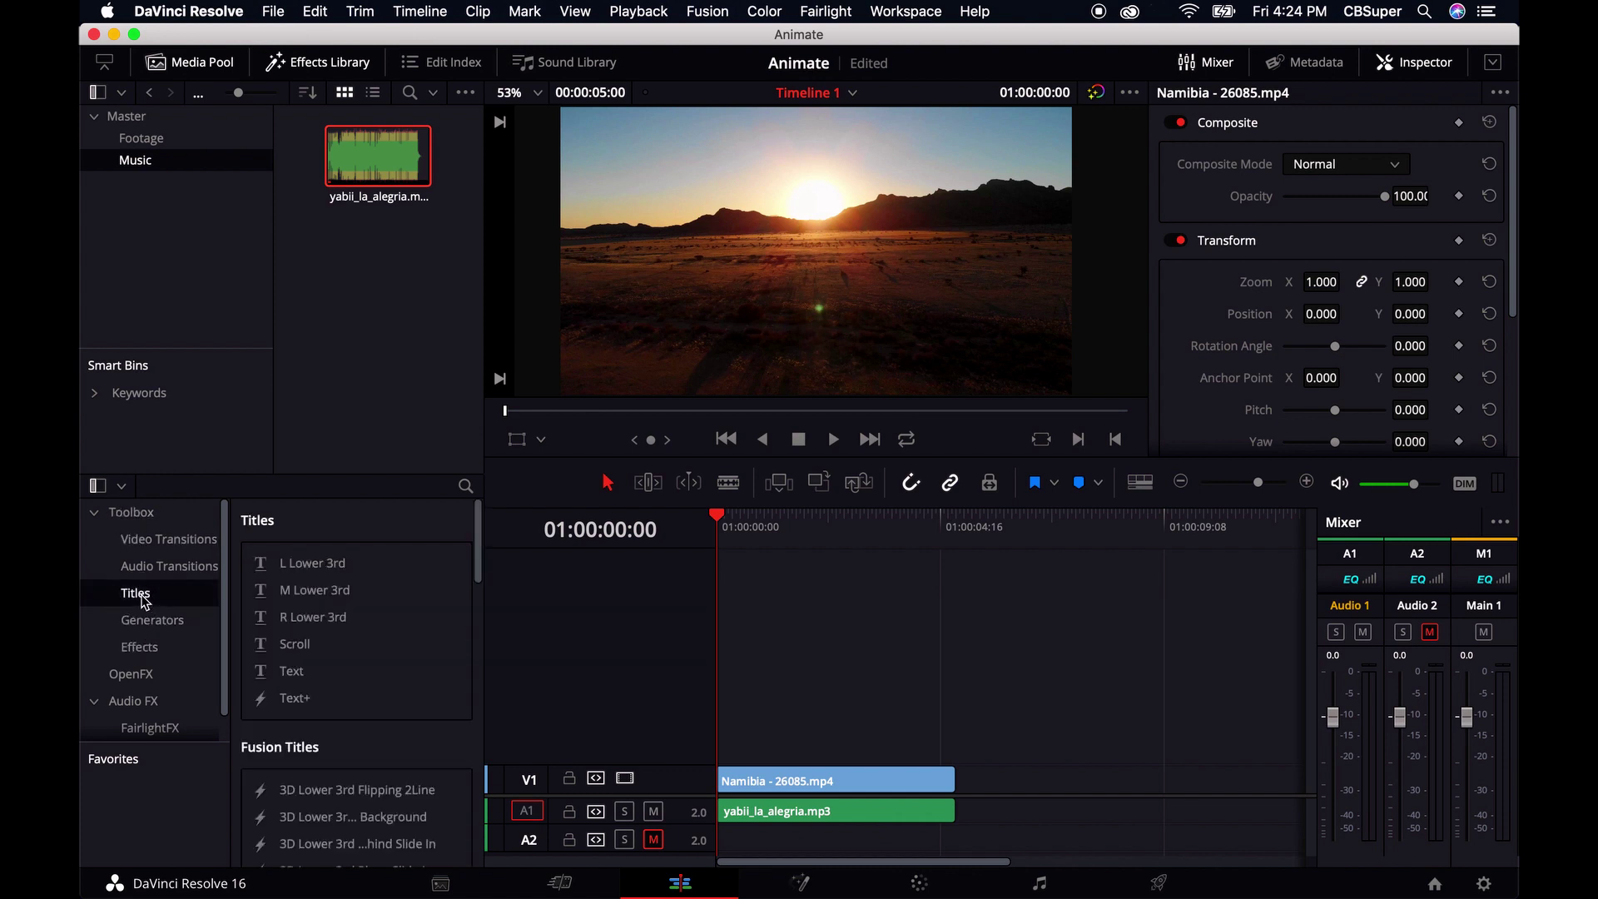
scroll(356, 603, down, 5)
scroll(356, 603, up, 5)
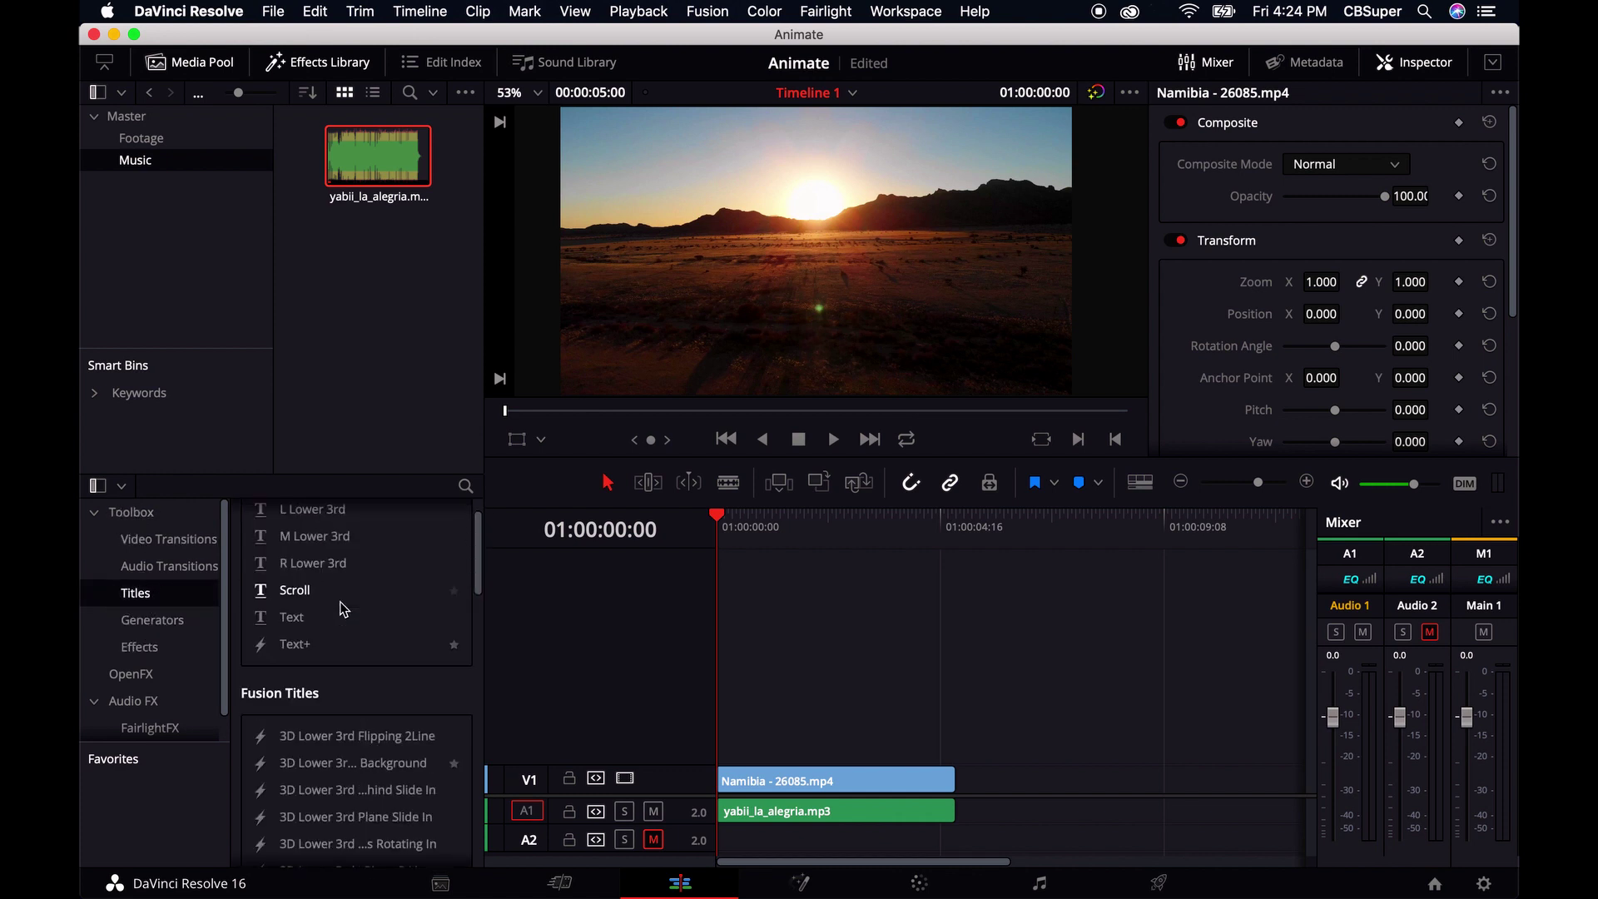
click(301, 681)
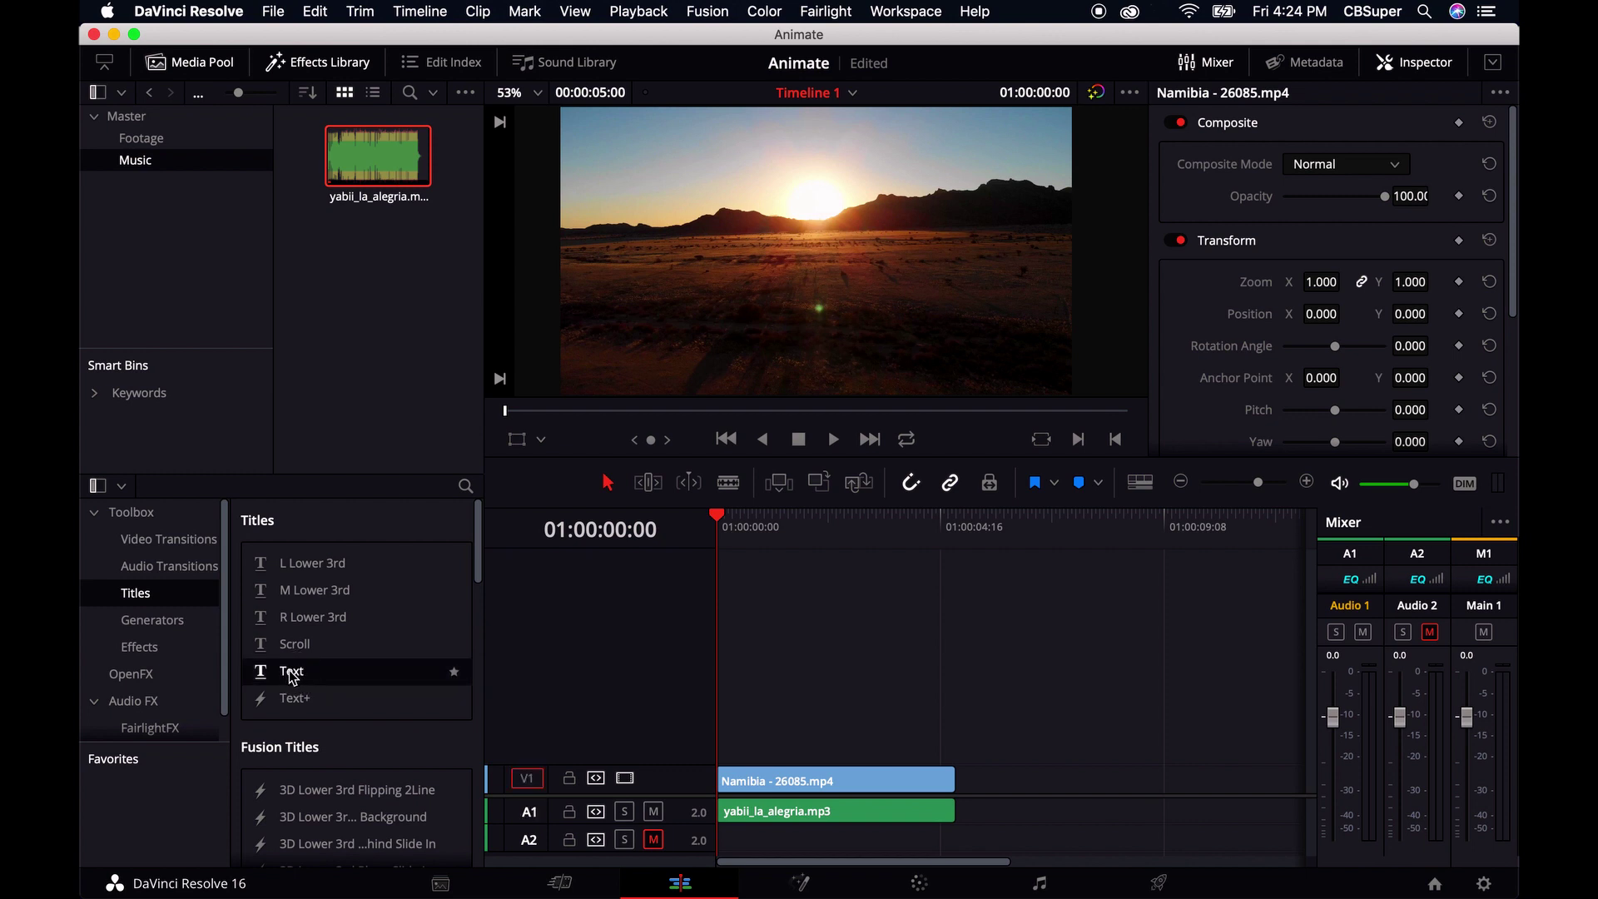
drag(279, 681, 723, 752)
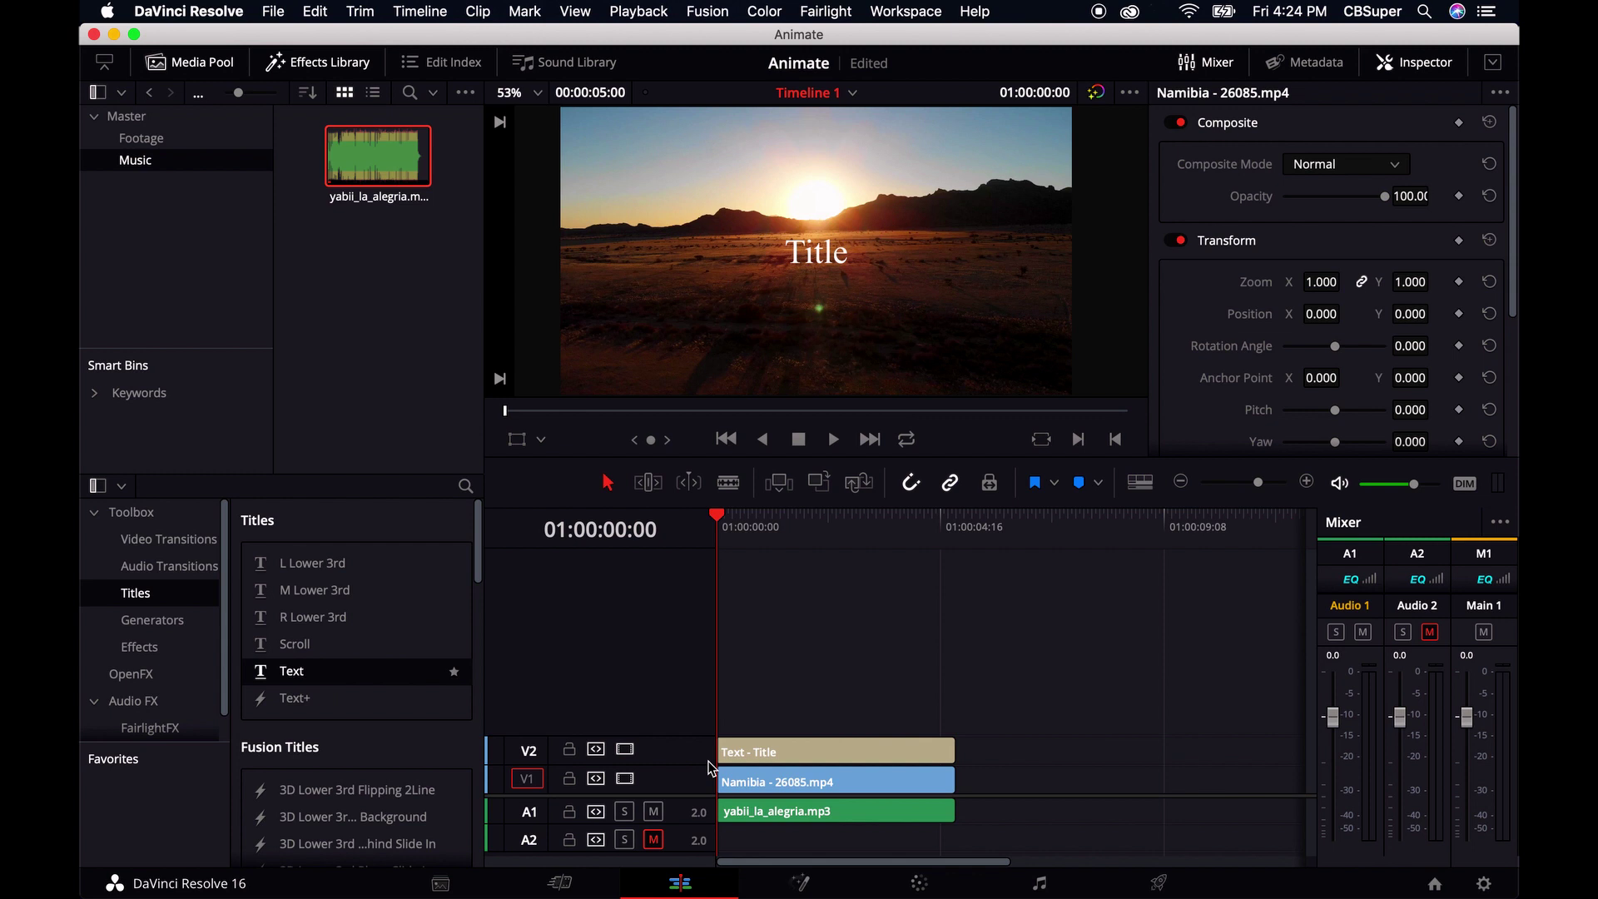
- Replace the placeholder Title text with 'CB SUPER' and raise its Size to 309
click(797, 751)
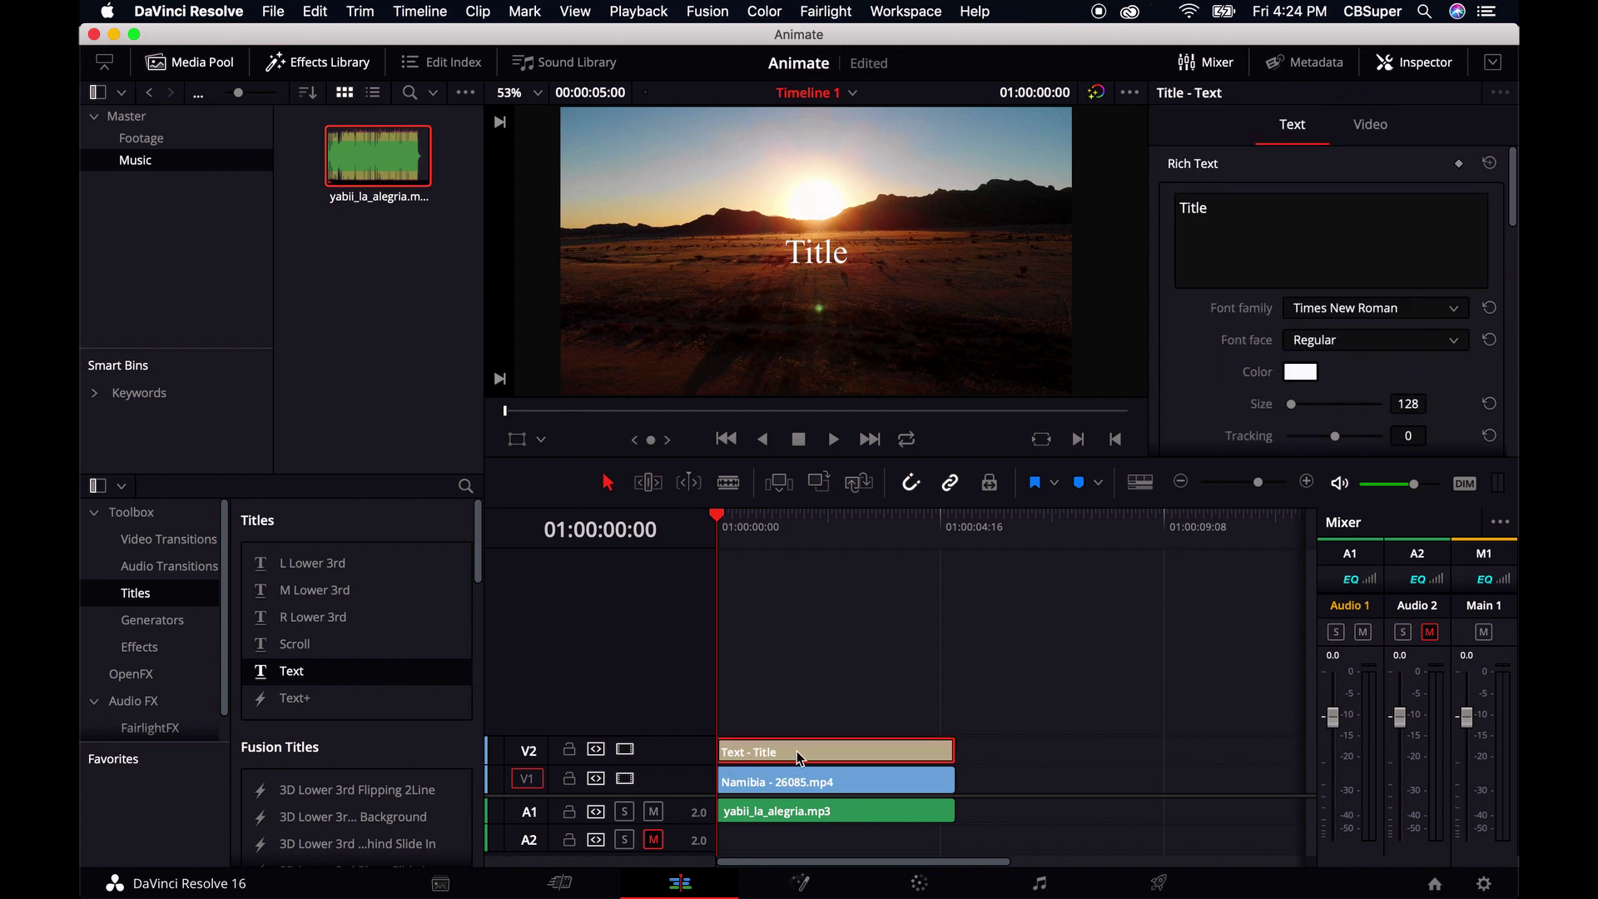
click(1217, 209)
key(super+a)
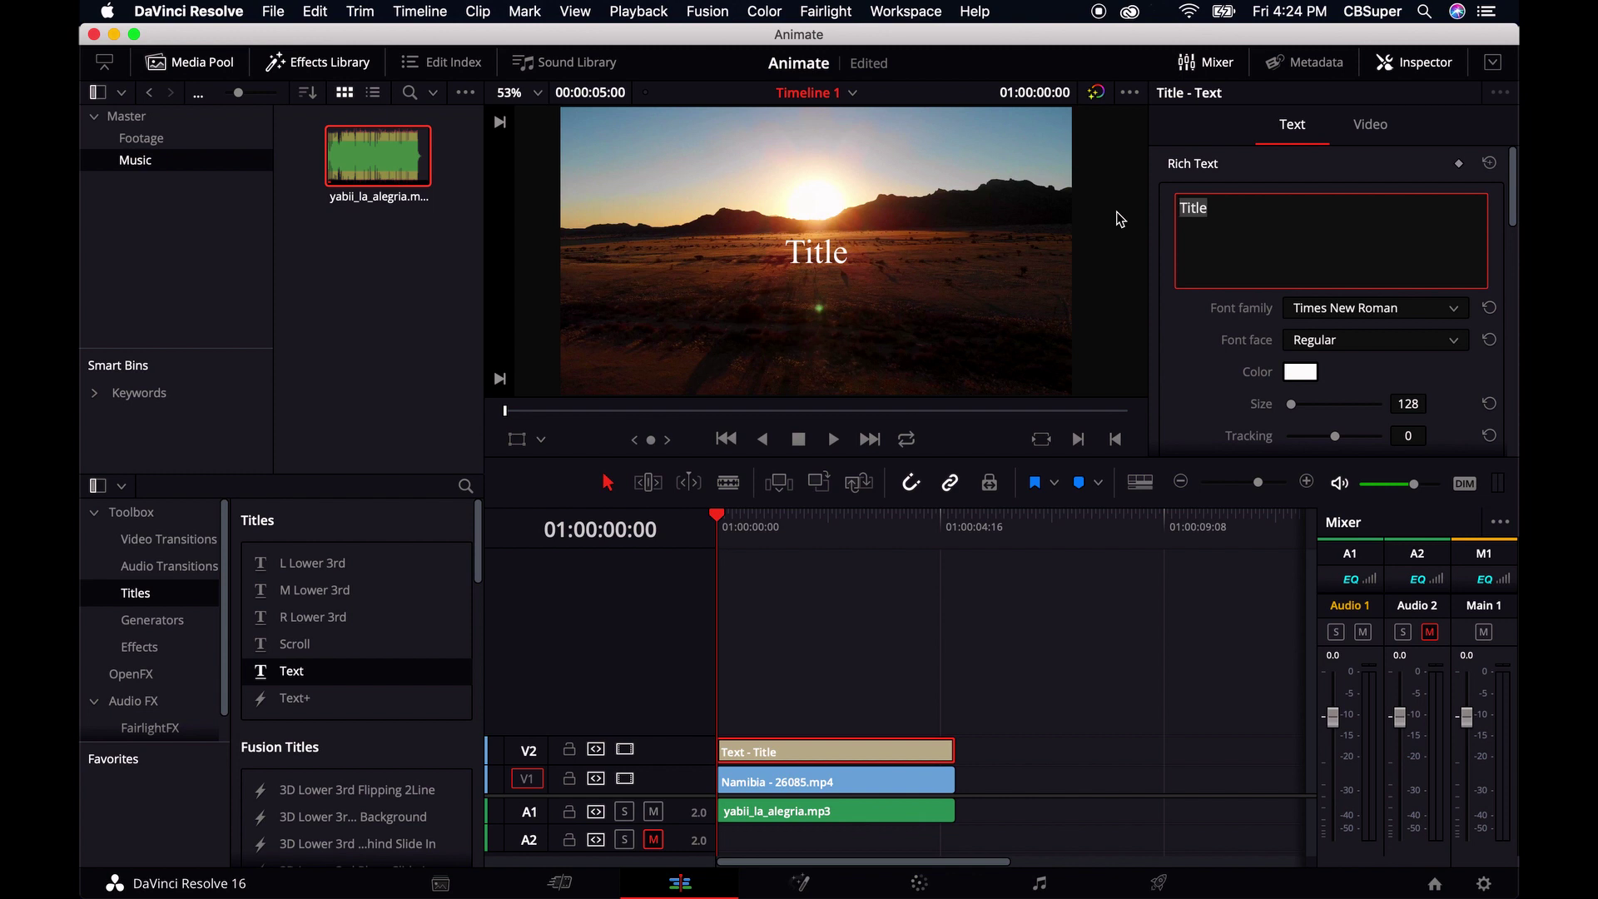
text(CB SUPER)
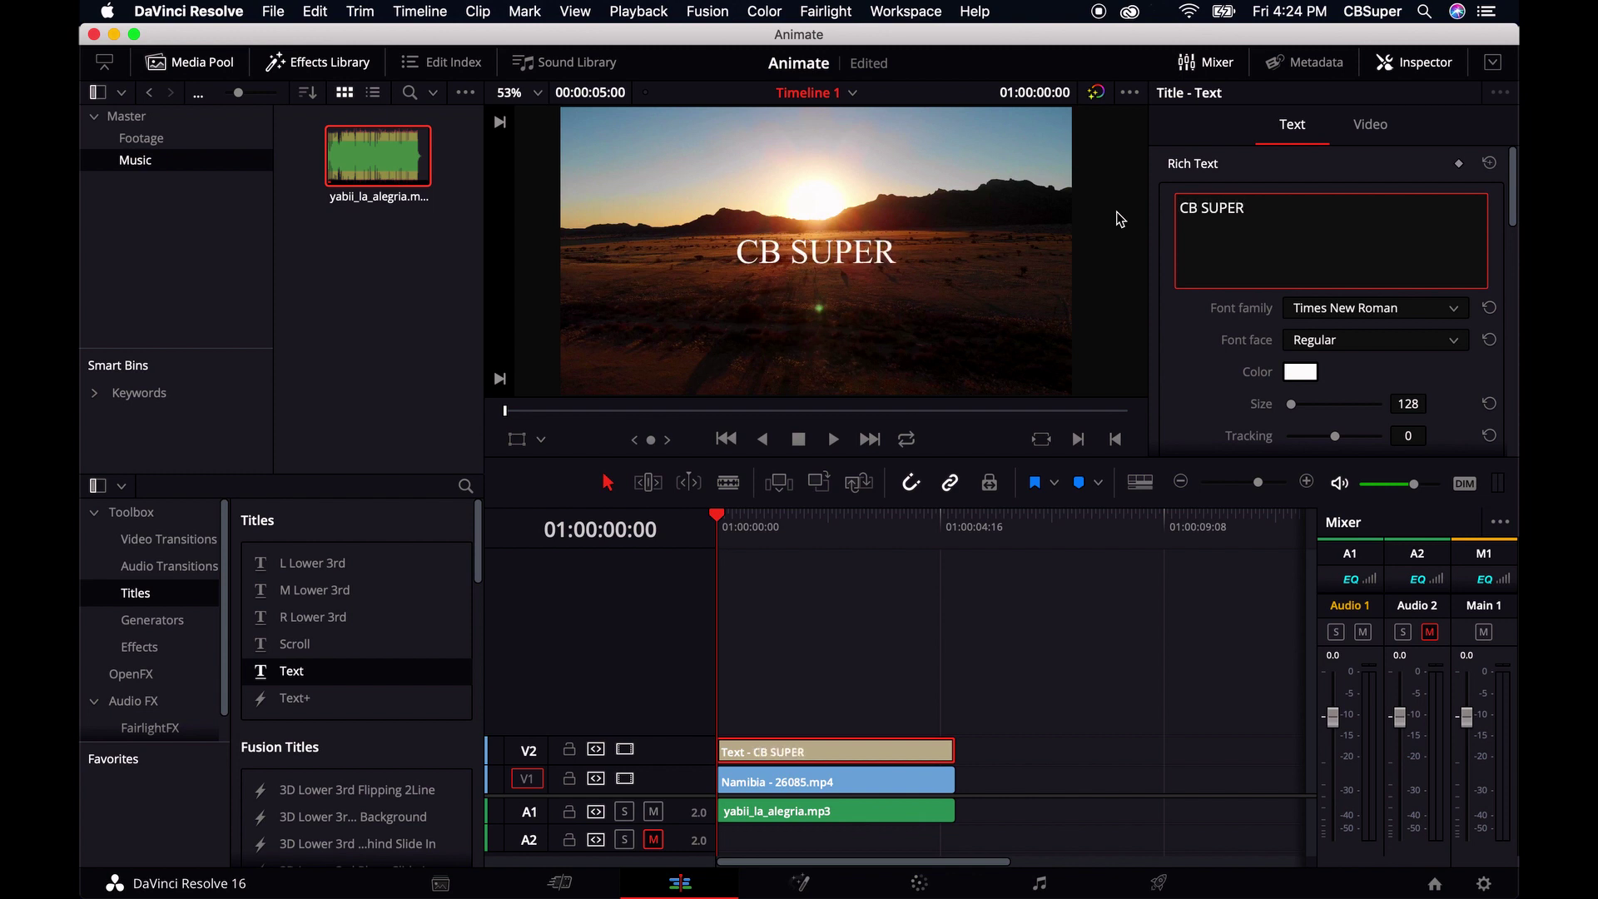
drag(1294, 405, 1296, 407)
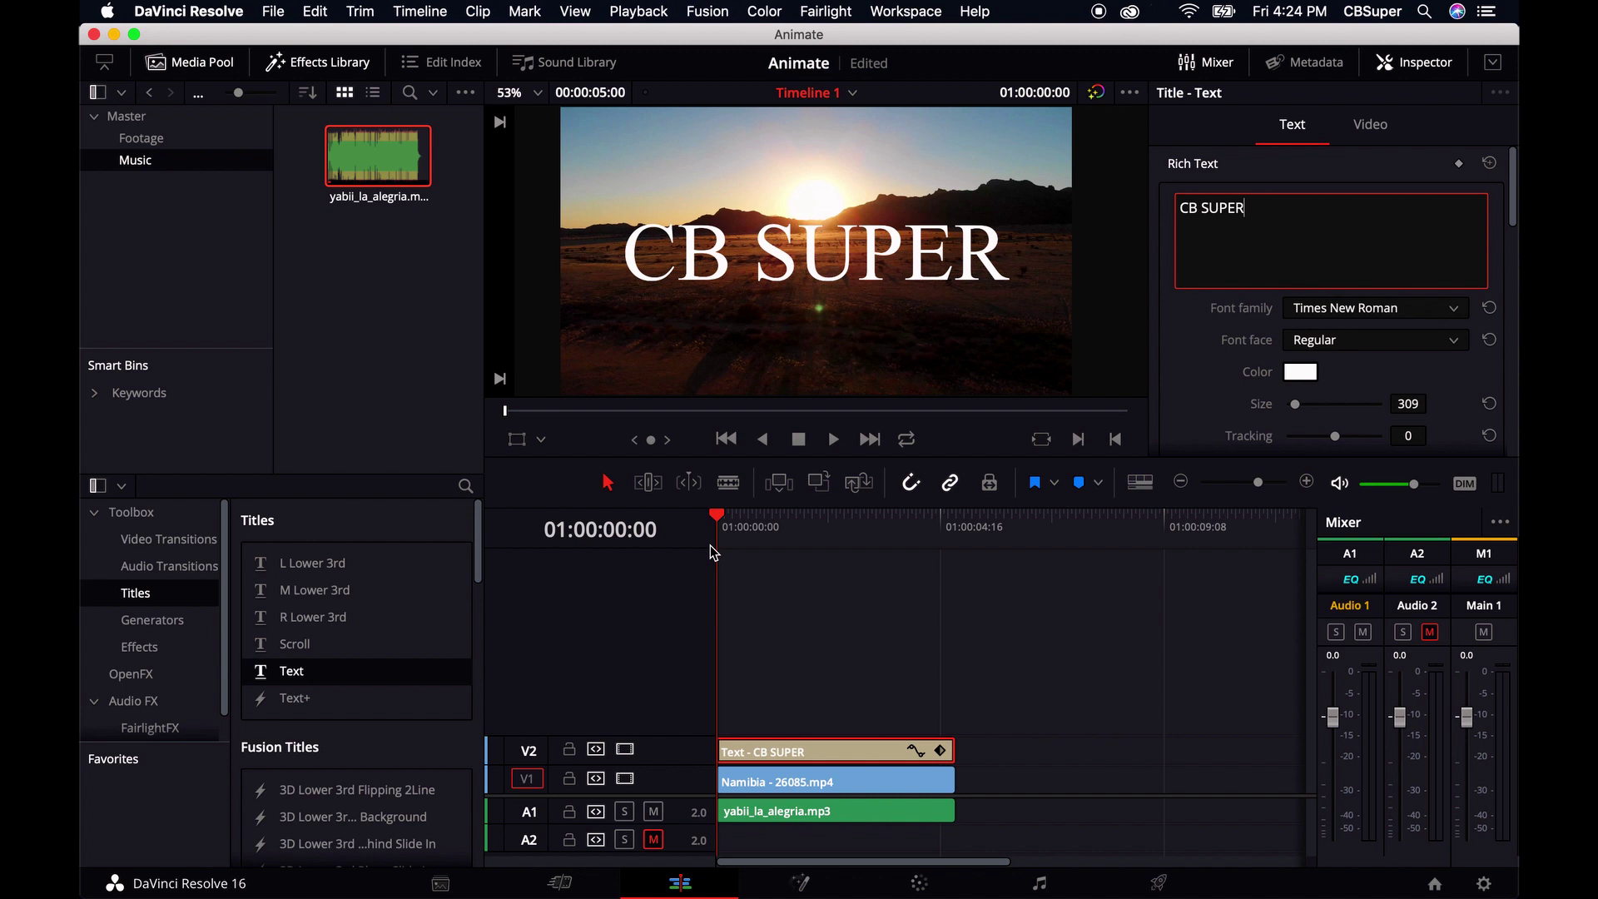
click(294, 706)
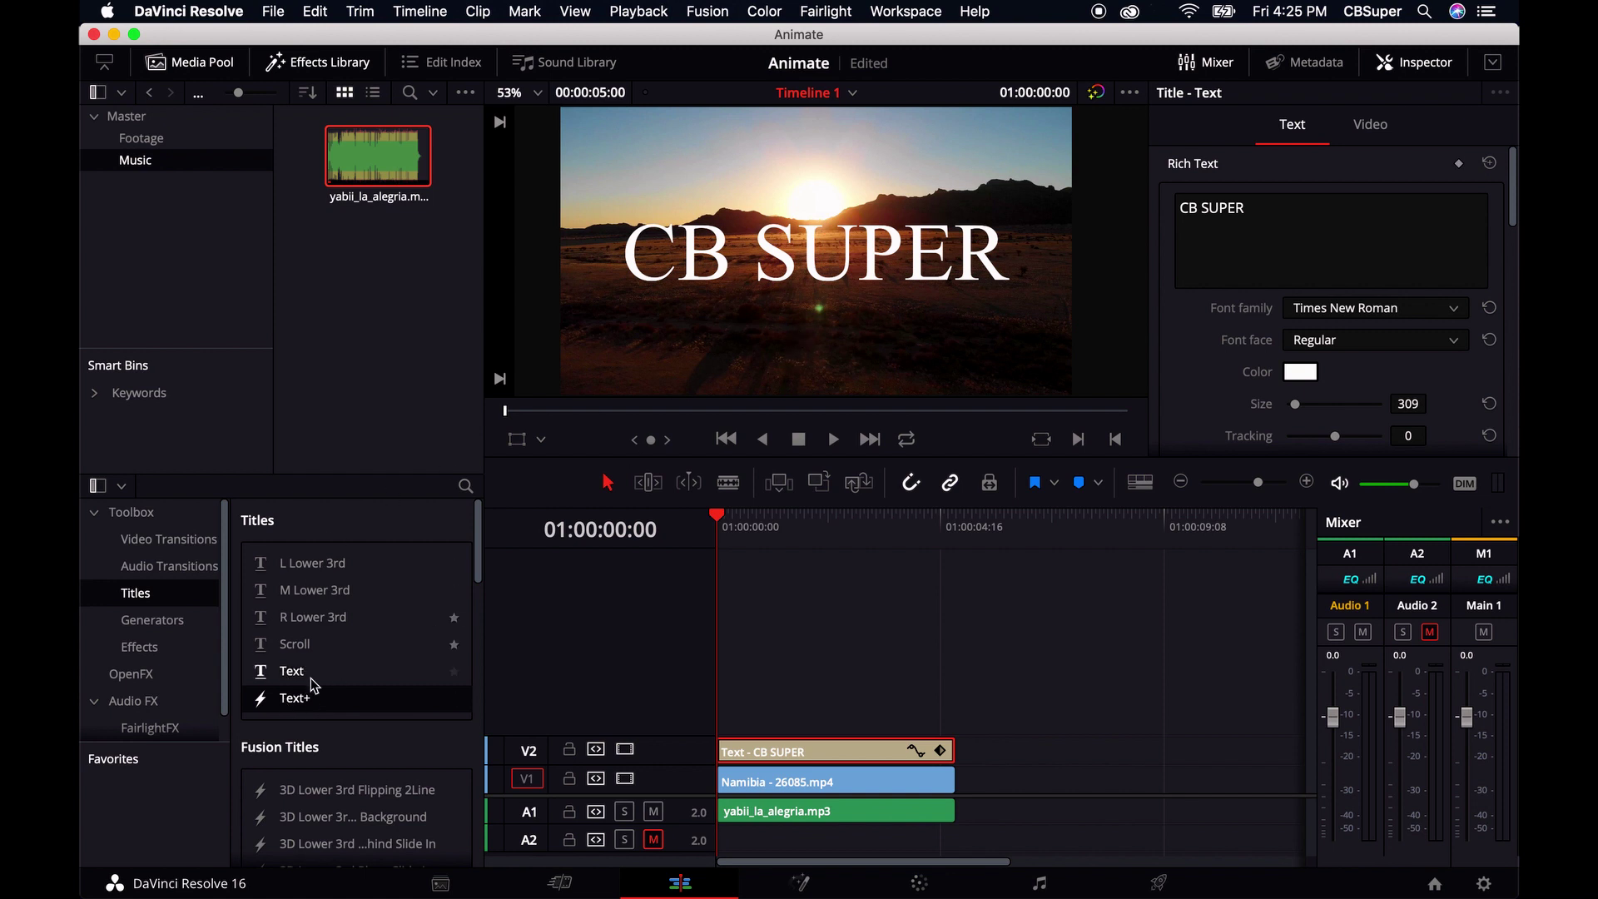
- Expand the keyframe curves on the Text - CB SUPER clip in the timeline
click(293, 676)
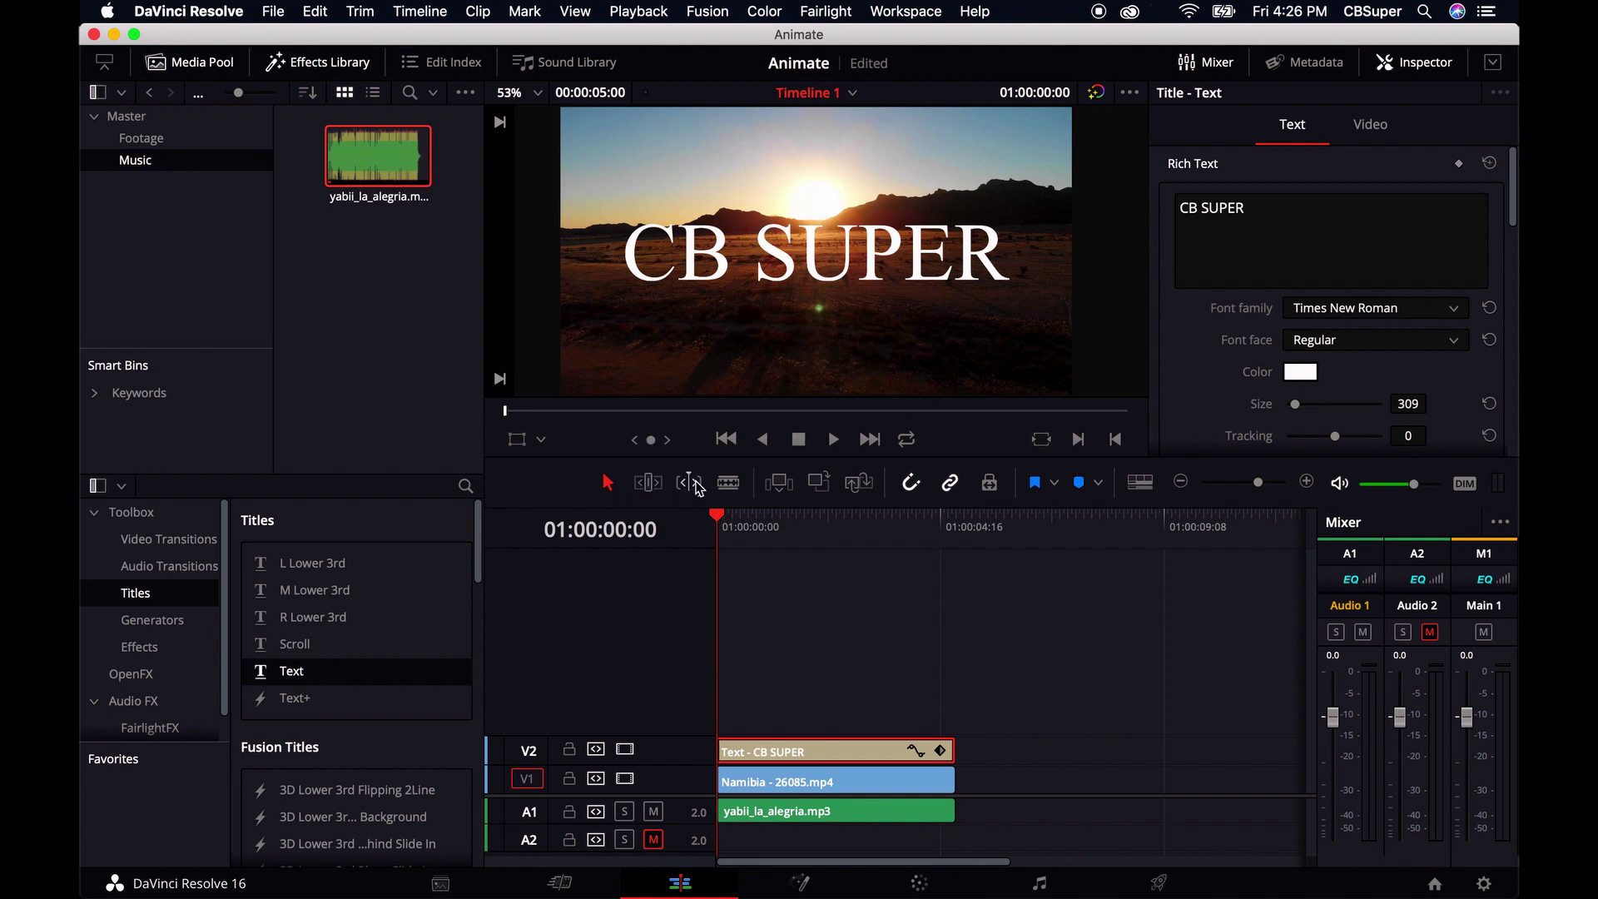
click(917, 753)
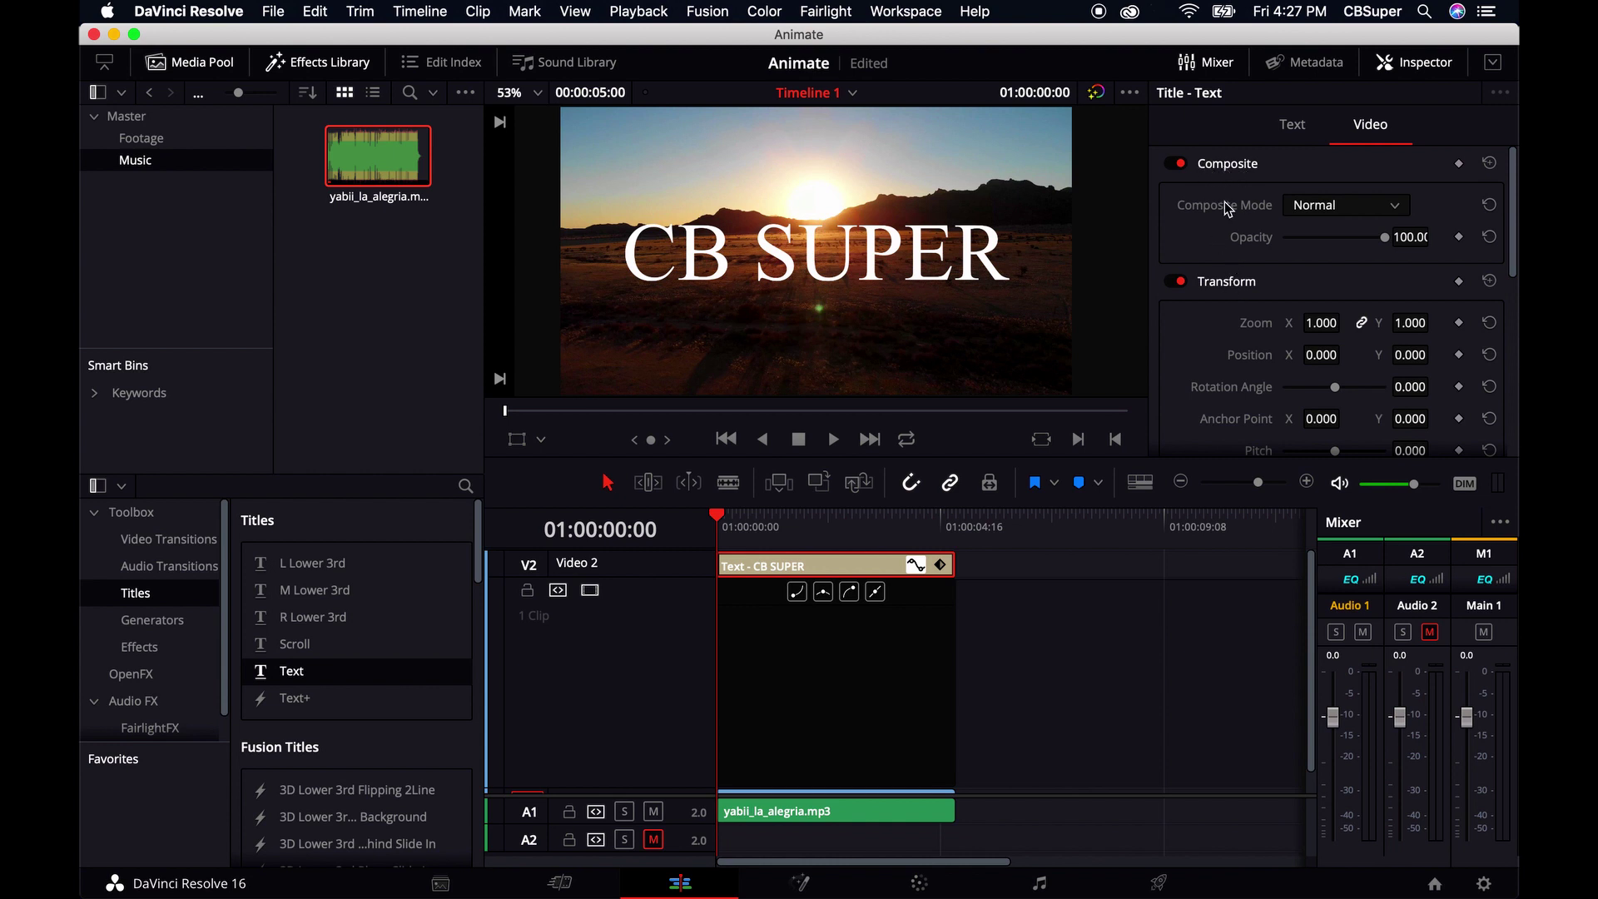
- Disable the Composite section in the title's Video inspector, leaving Transform active
scroll(1232, 212, down, 2)
scroll(1236, 218, up, 2)
click(1180, 164)
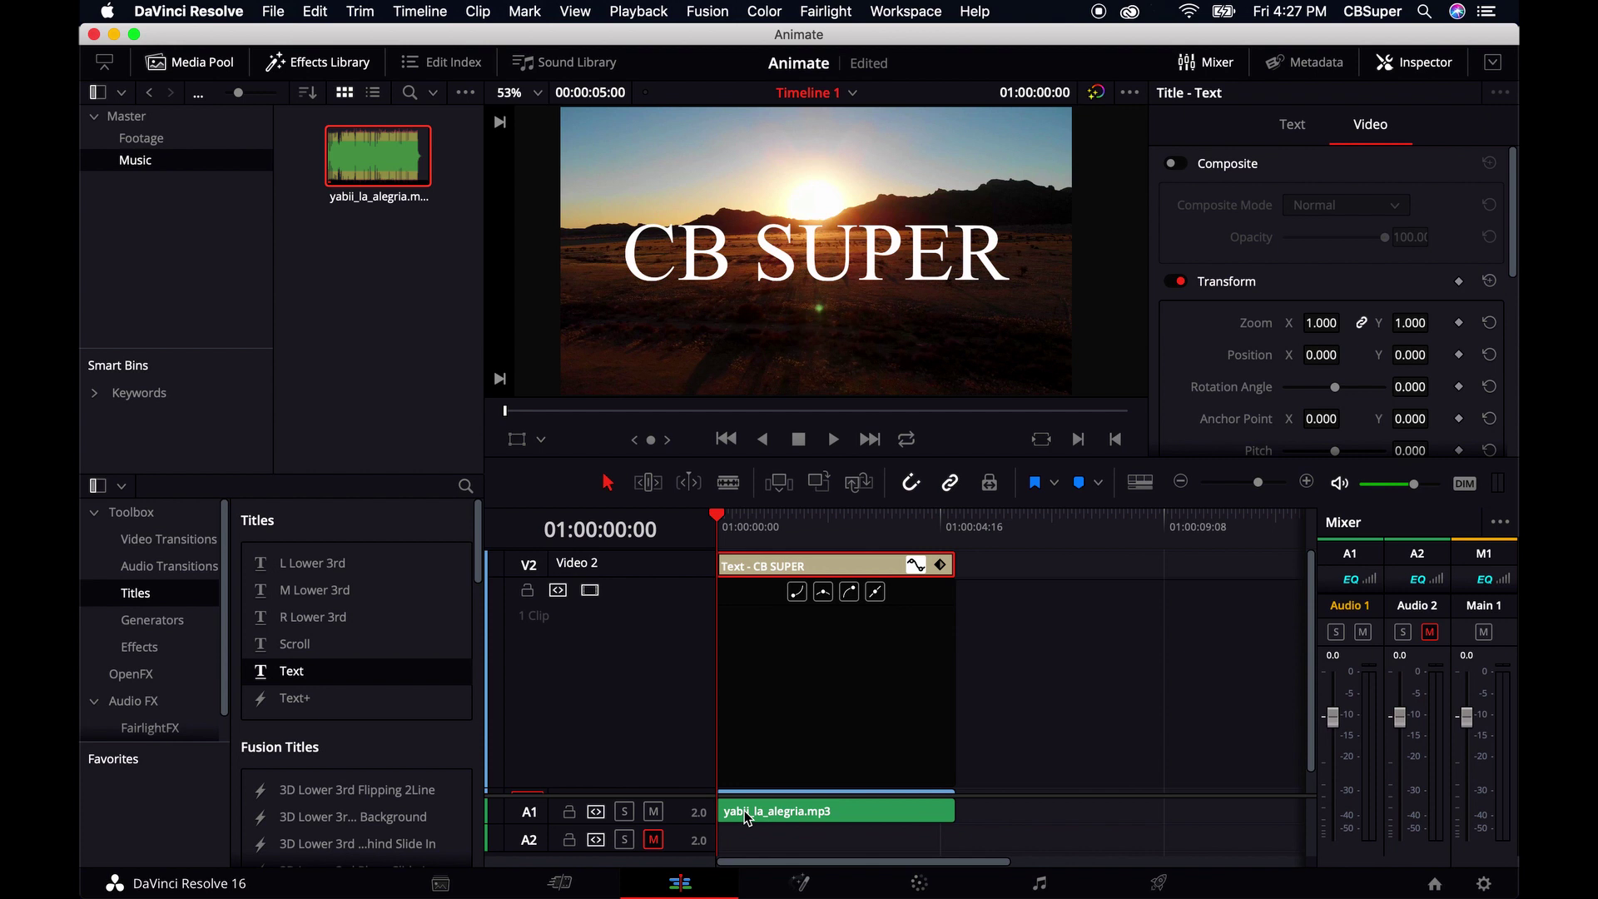
- Add a marker at the timeline start and play the title with the music
key(m)
key(space)
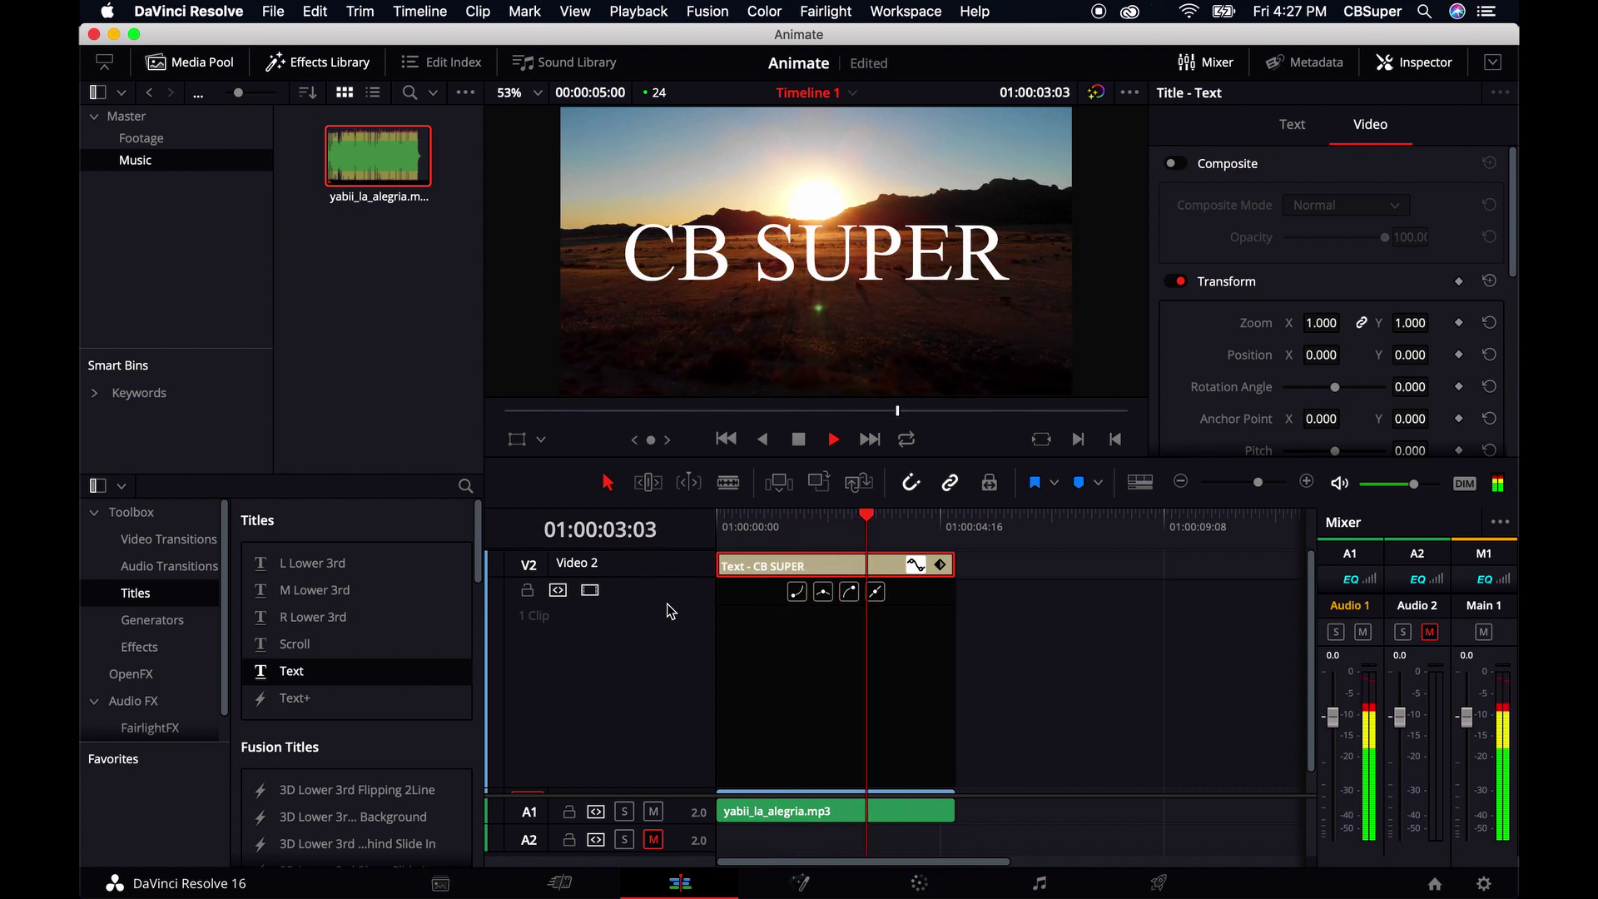
key(space)
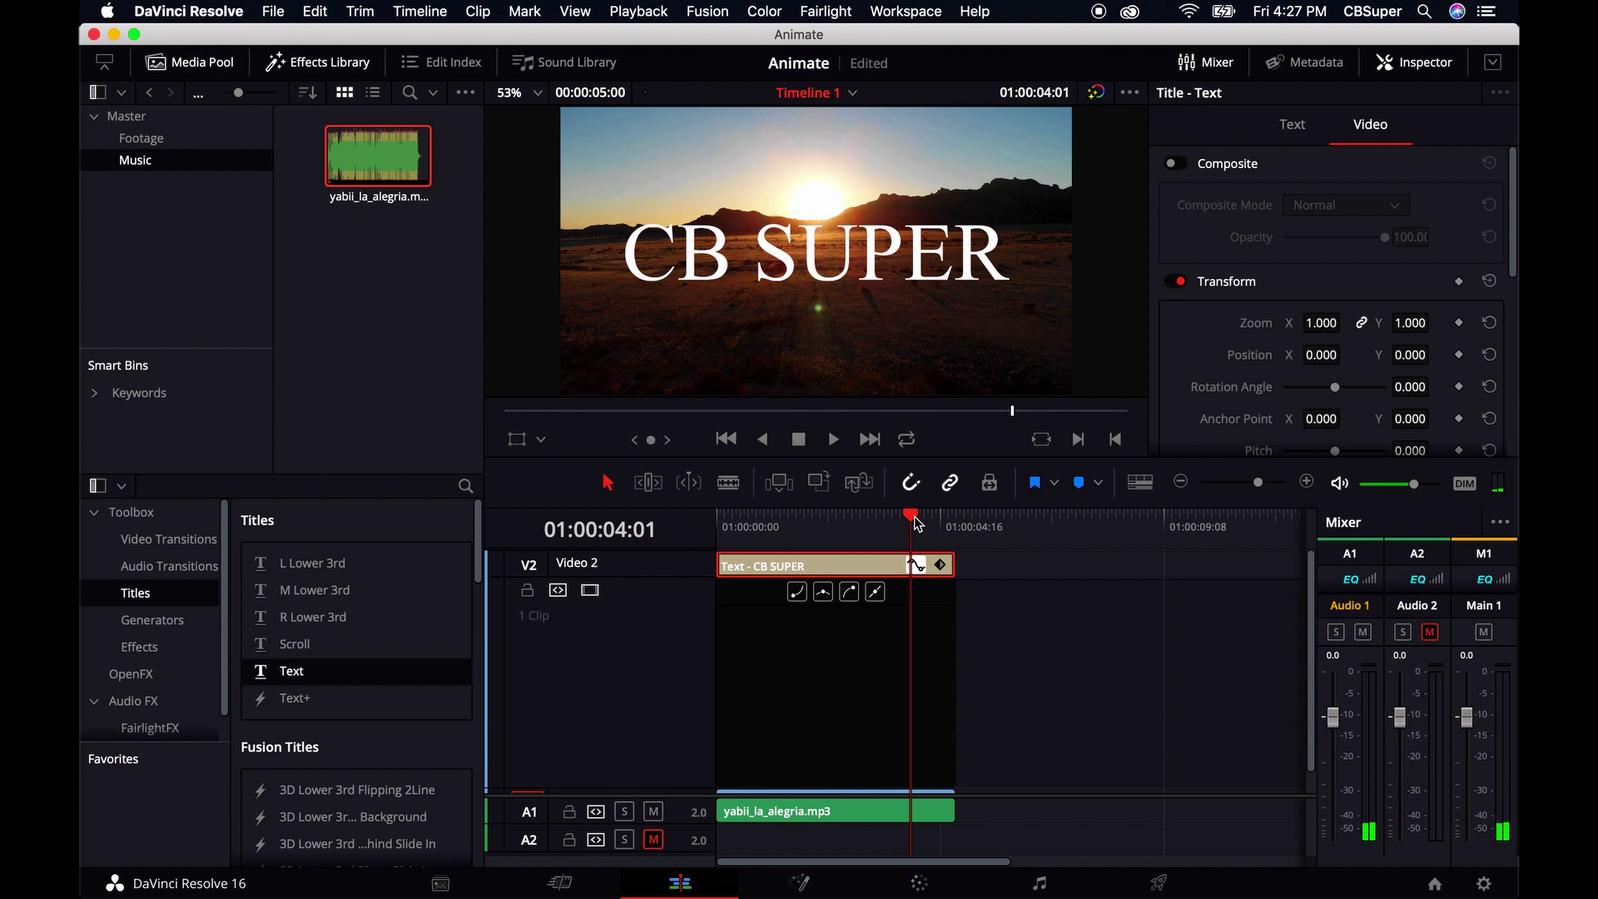
- Return to the start and step the playhead to 01:00:00:03
drag(916, 523, 537, 516)
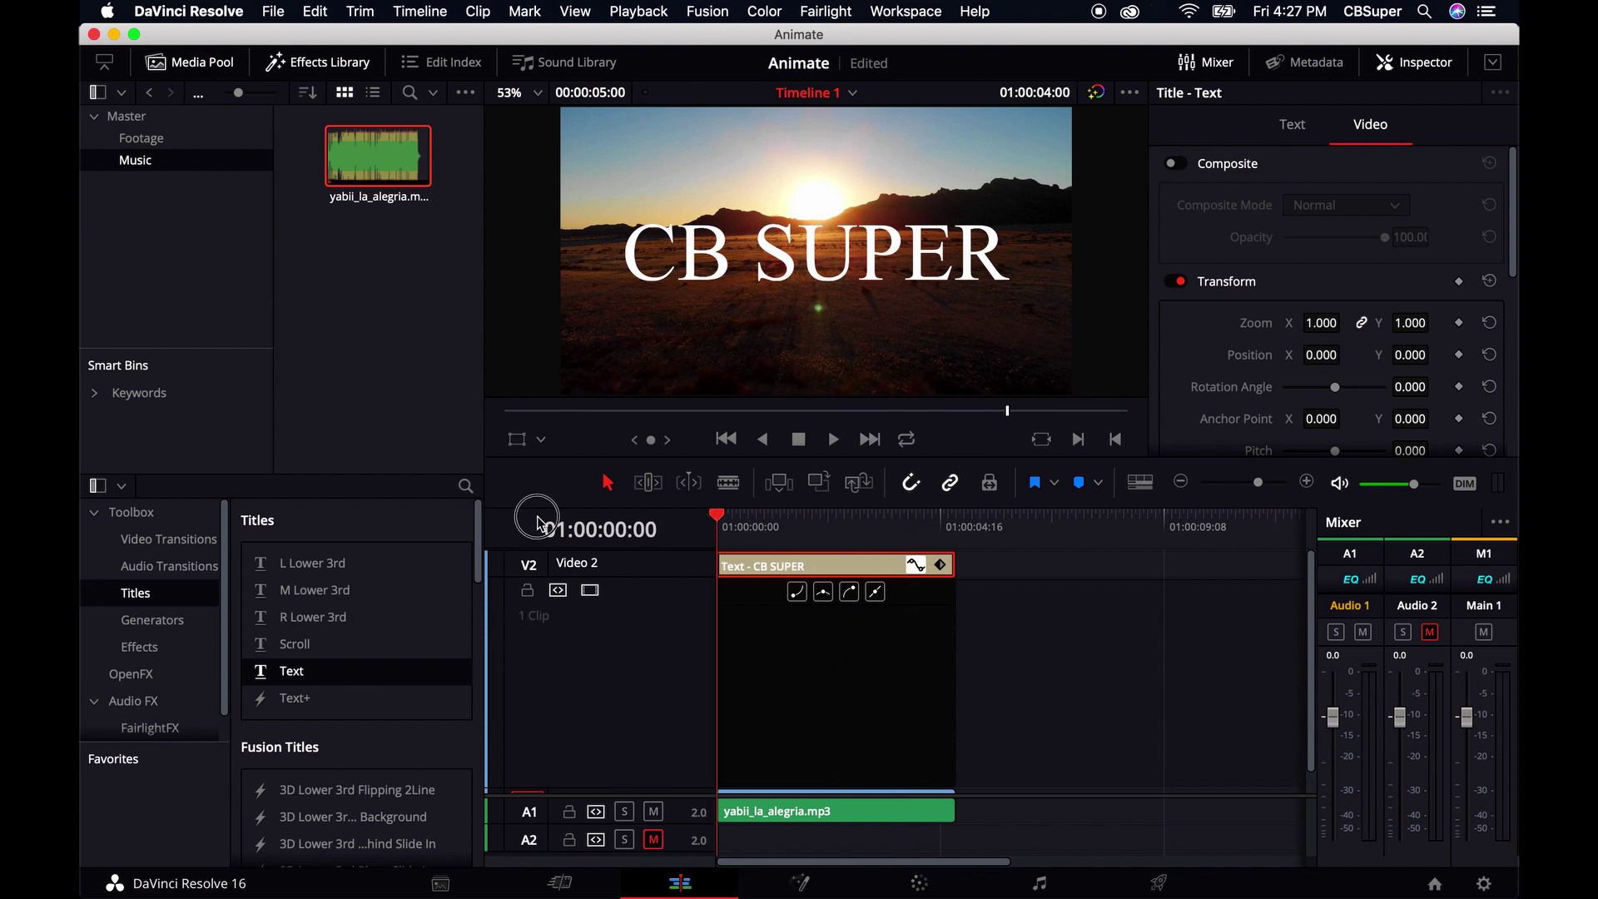
drag(660, 533, 745, 523)
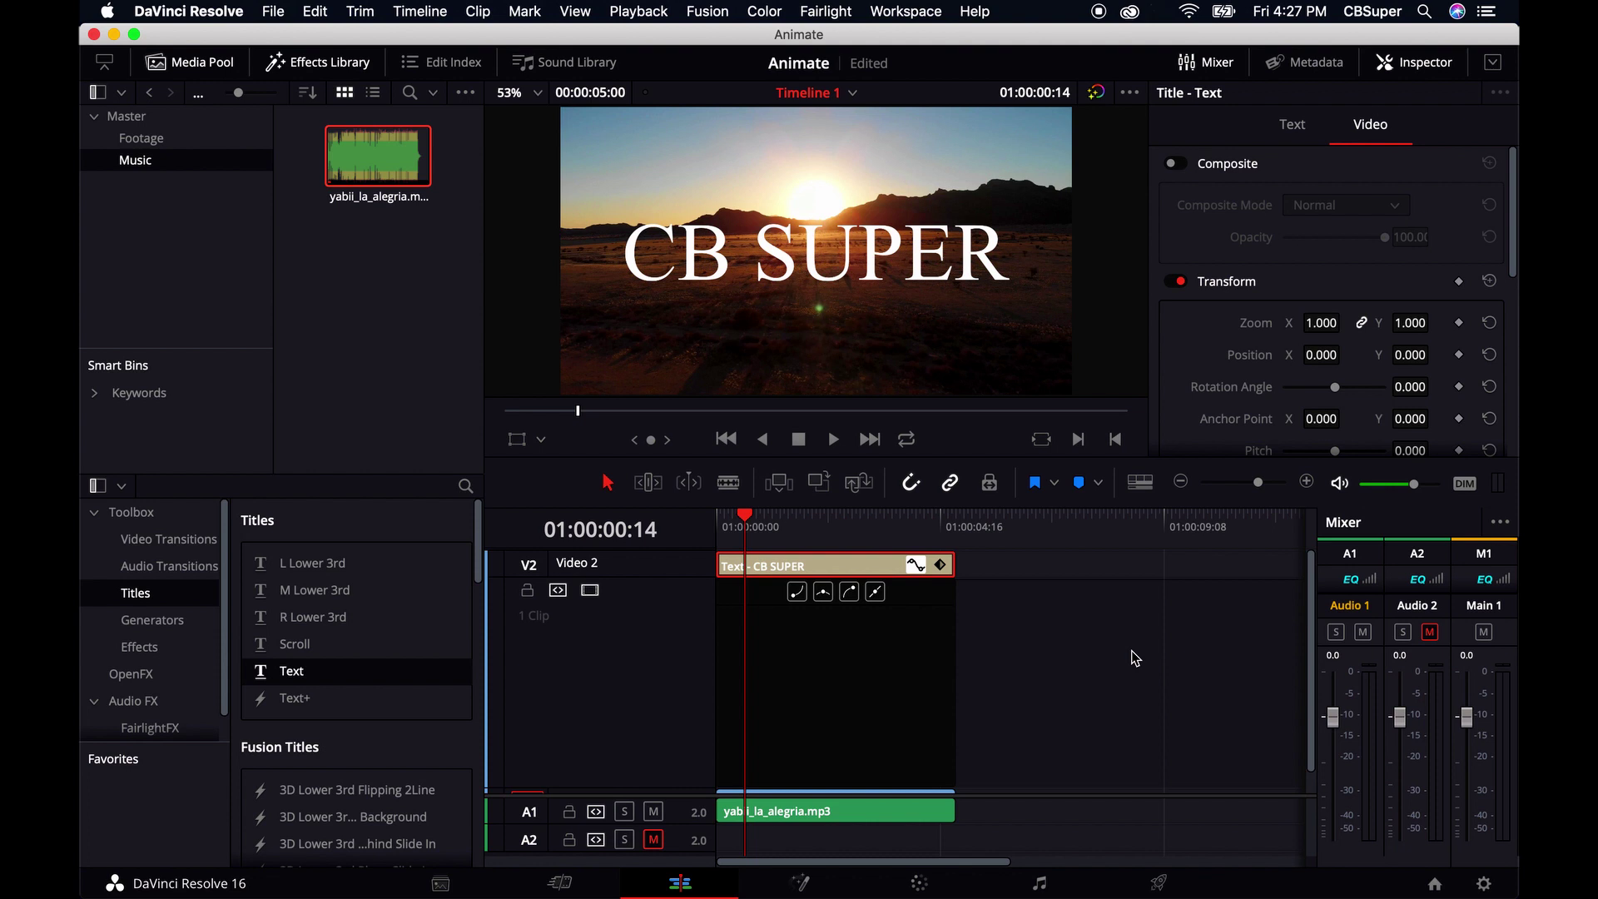
key(j)
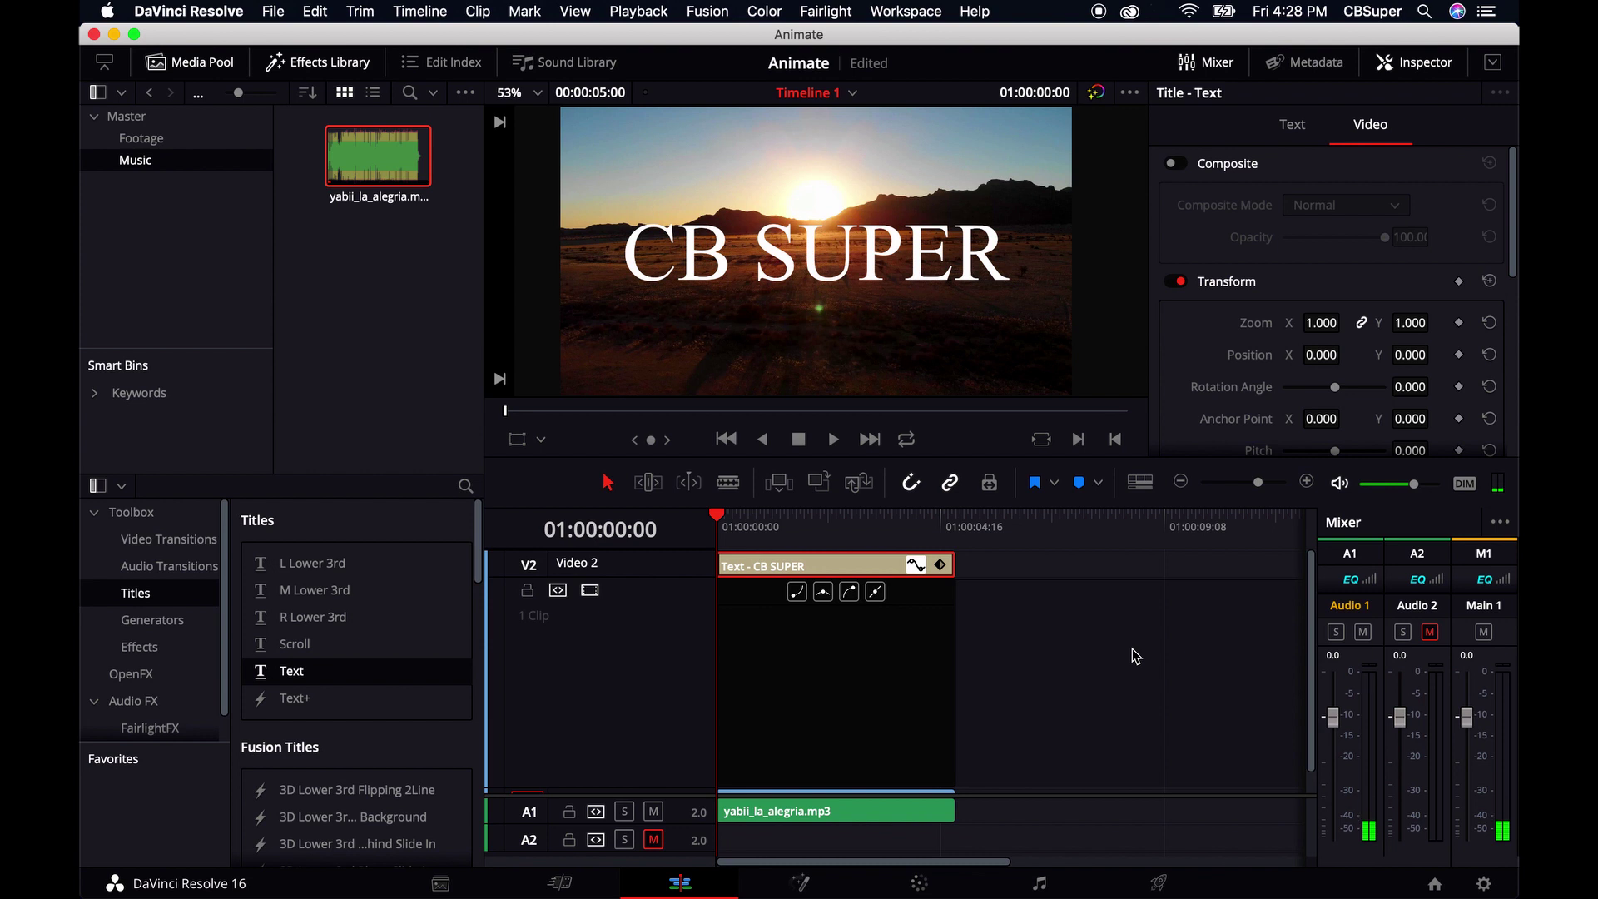
key(Right)
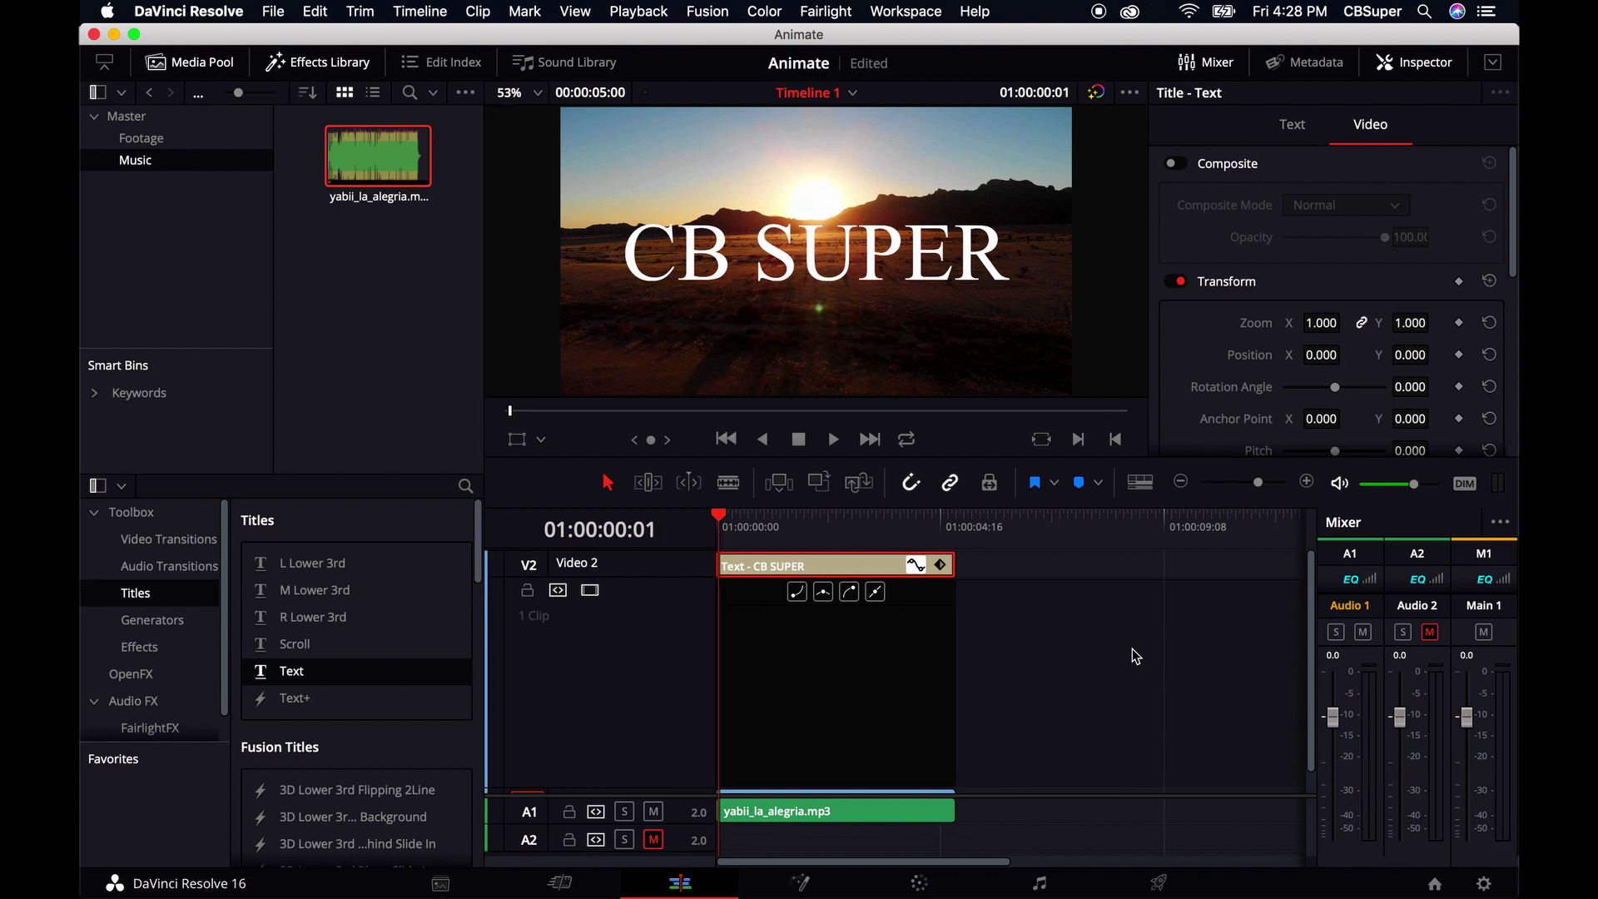
key(Right)
key(Right)
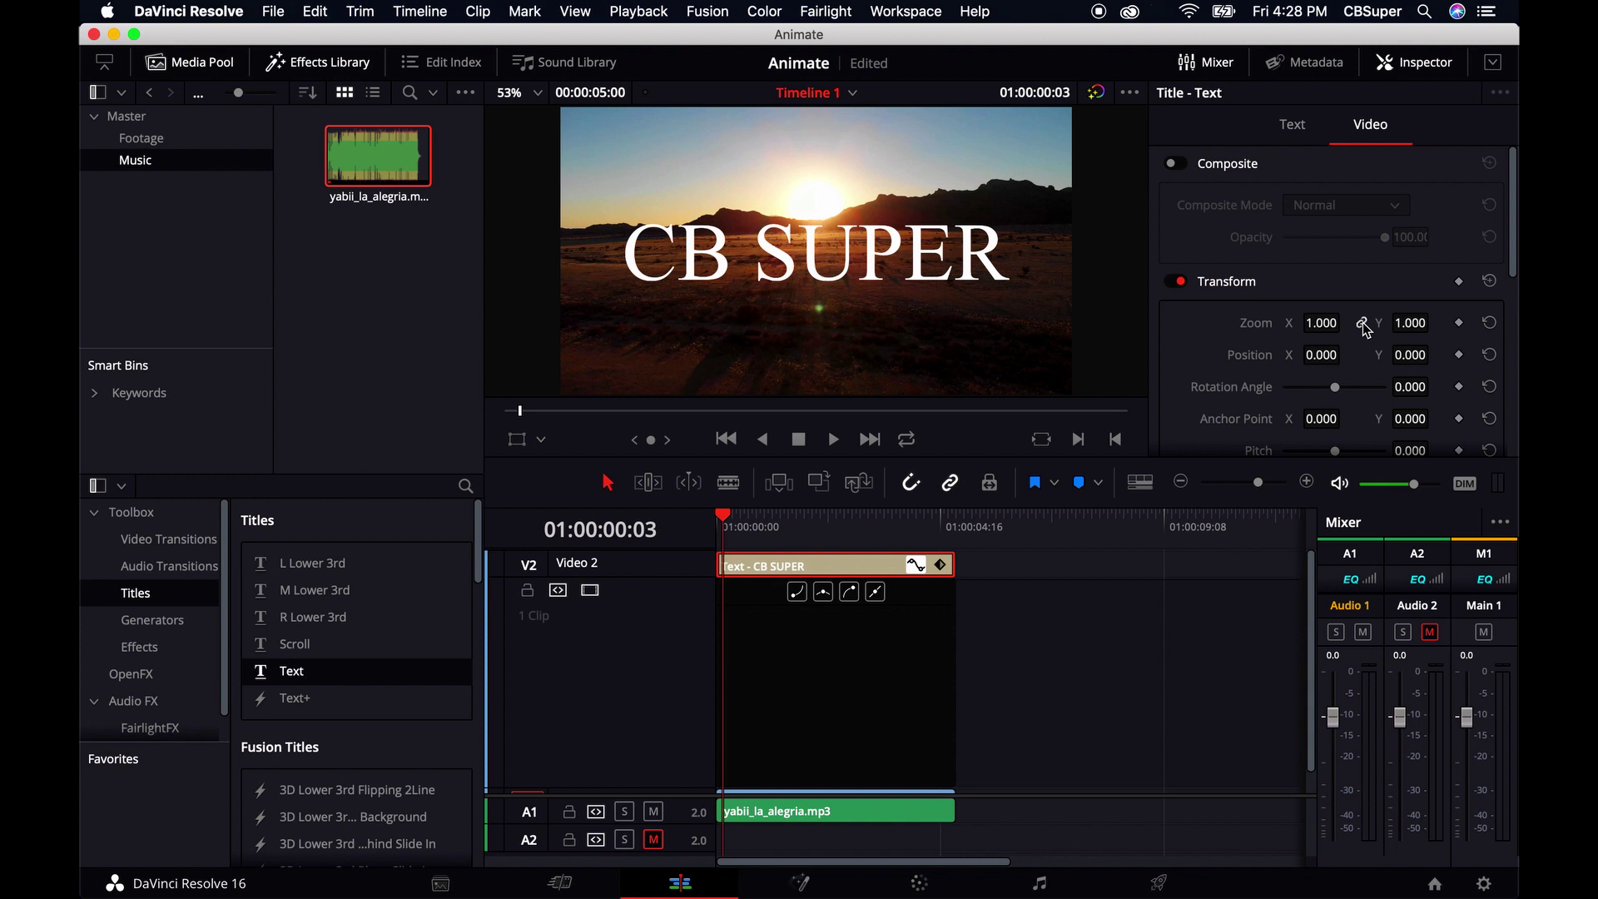
- Key the title's zoom at 1.150 on frame 3 and 1.070 at the start
mouse_move(1320, 325)
mouse_down()
mouse_move(1357, 321)
mouse_move(1332, 327)
mouse_up()
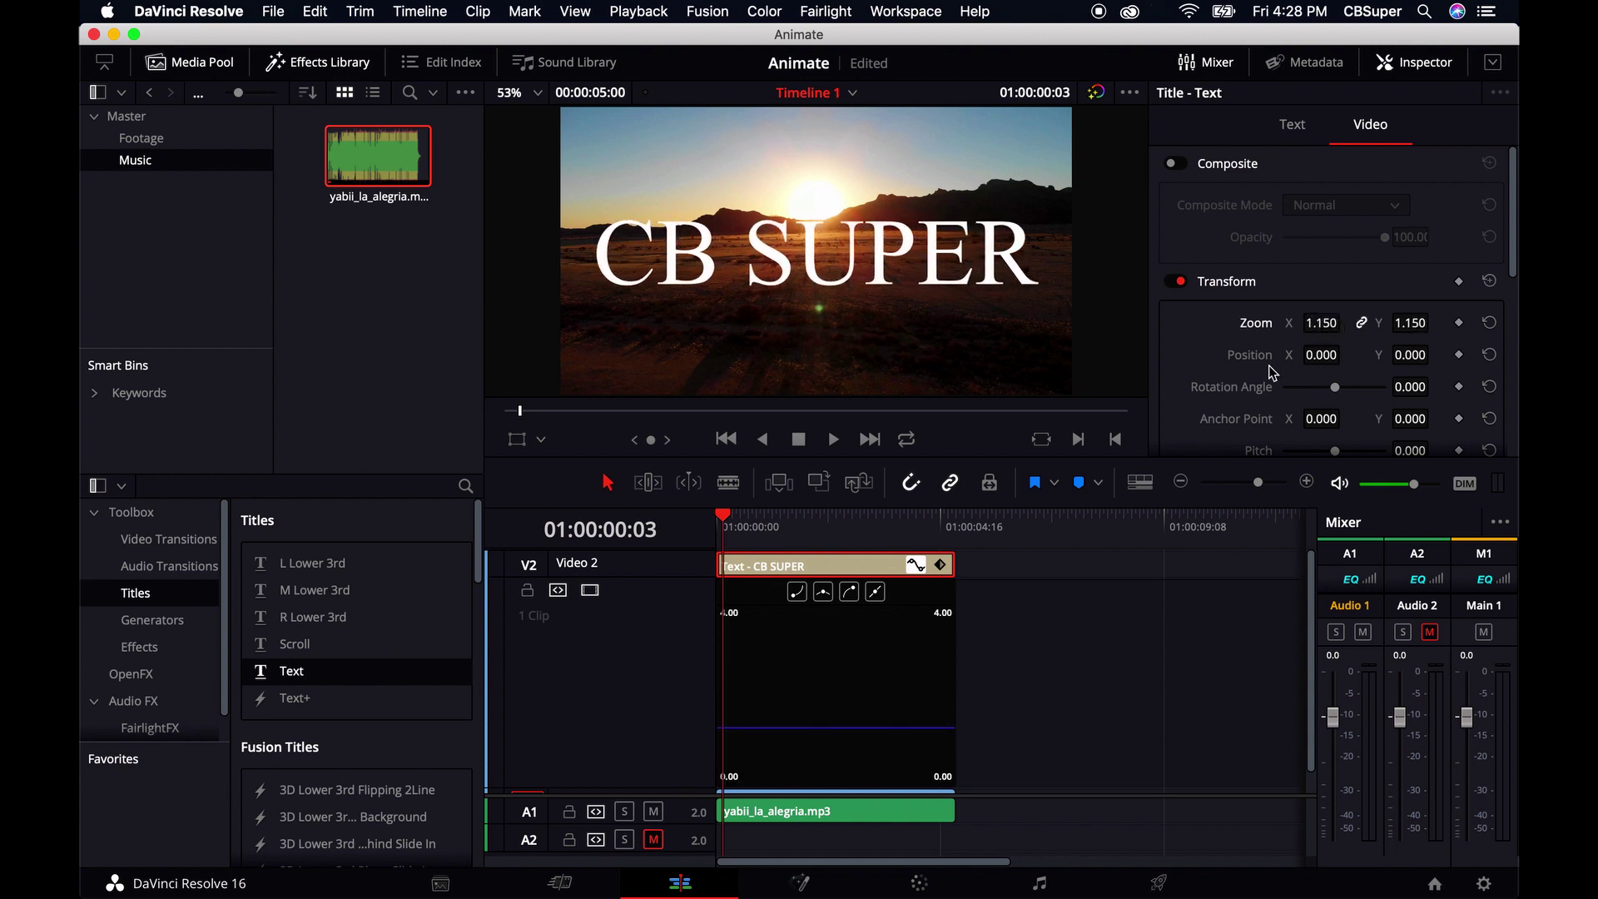
click(1458, 323)
click(733, 510)
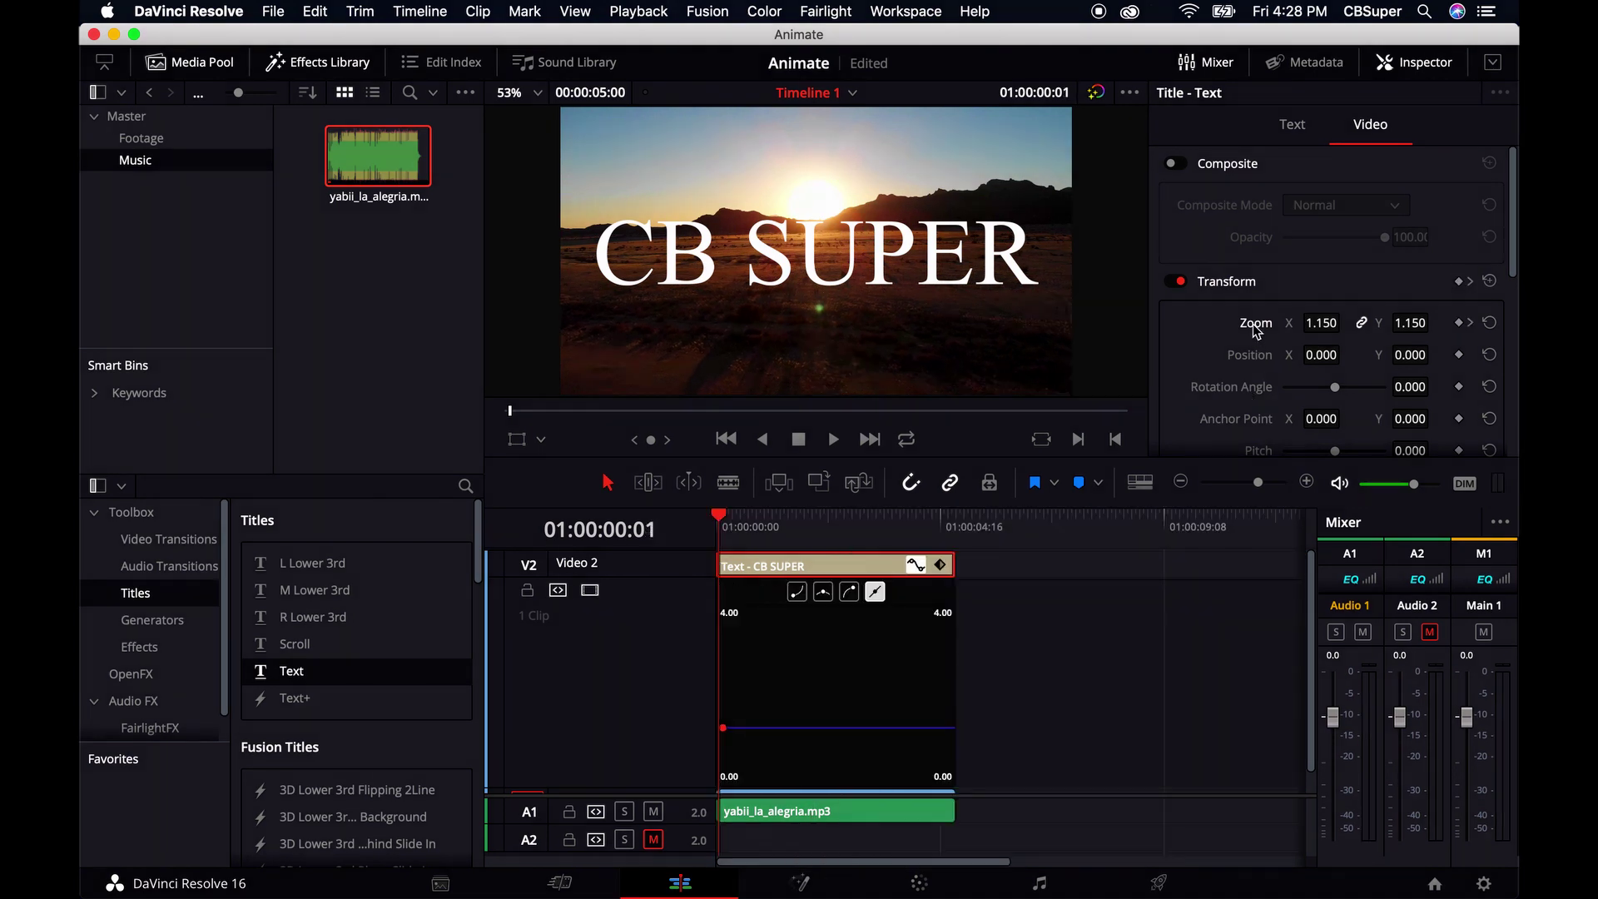
drag(1321, 324, 1314, 325)
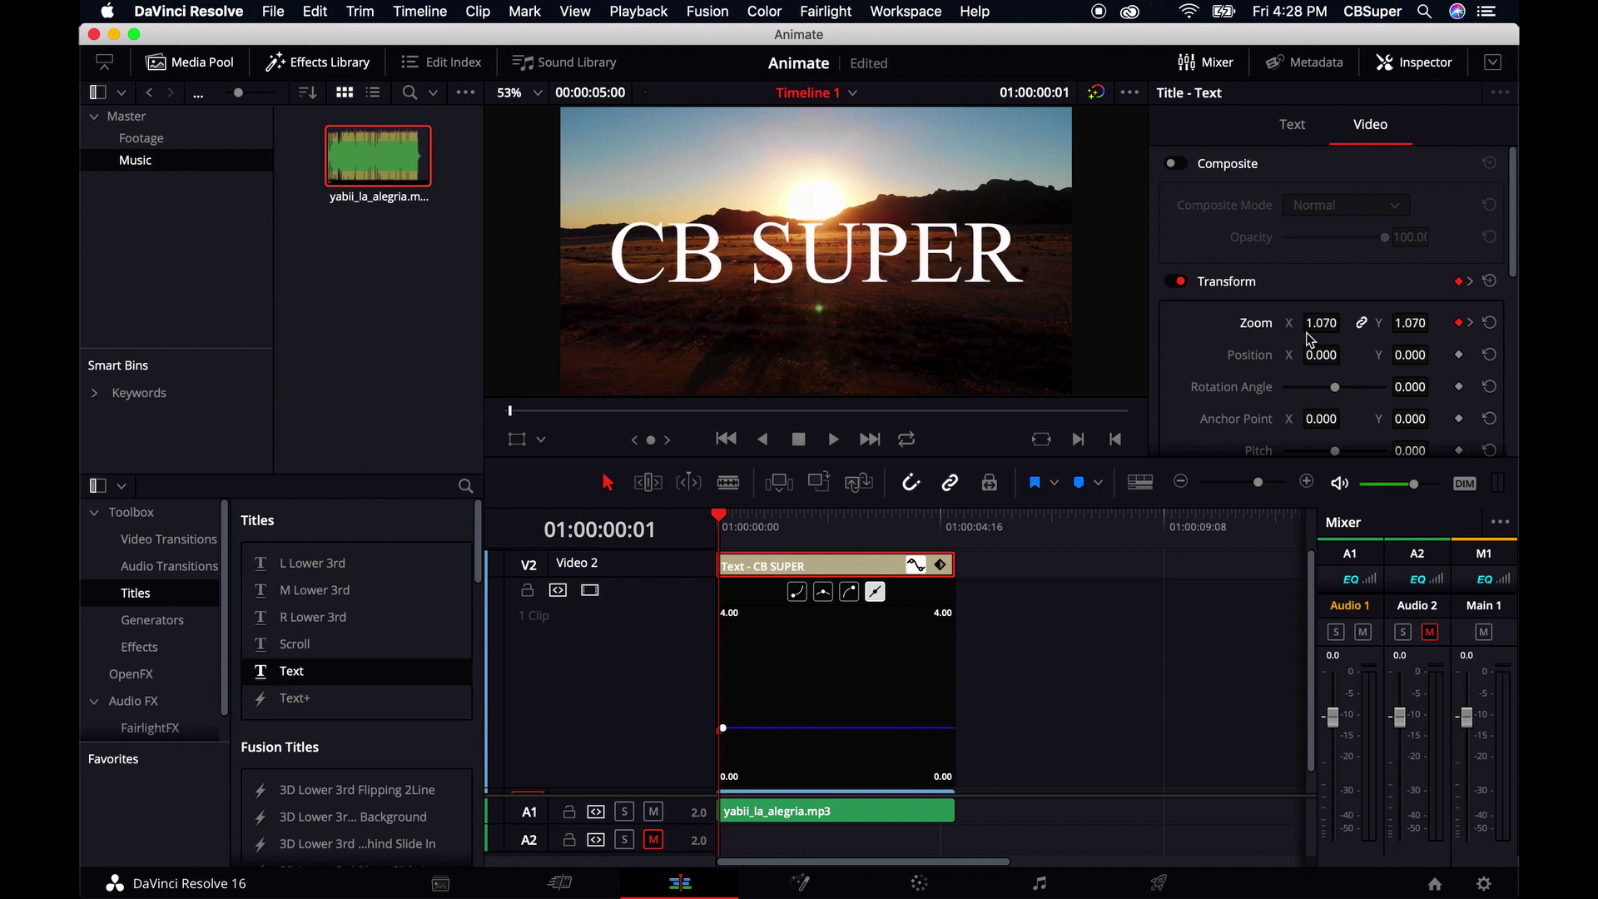
drag(723, 516, 704, 522)
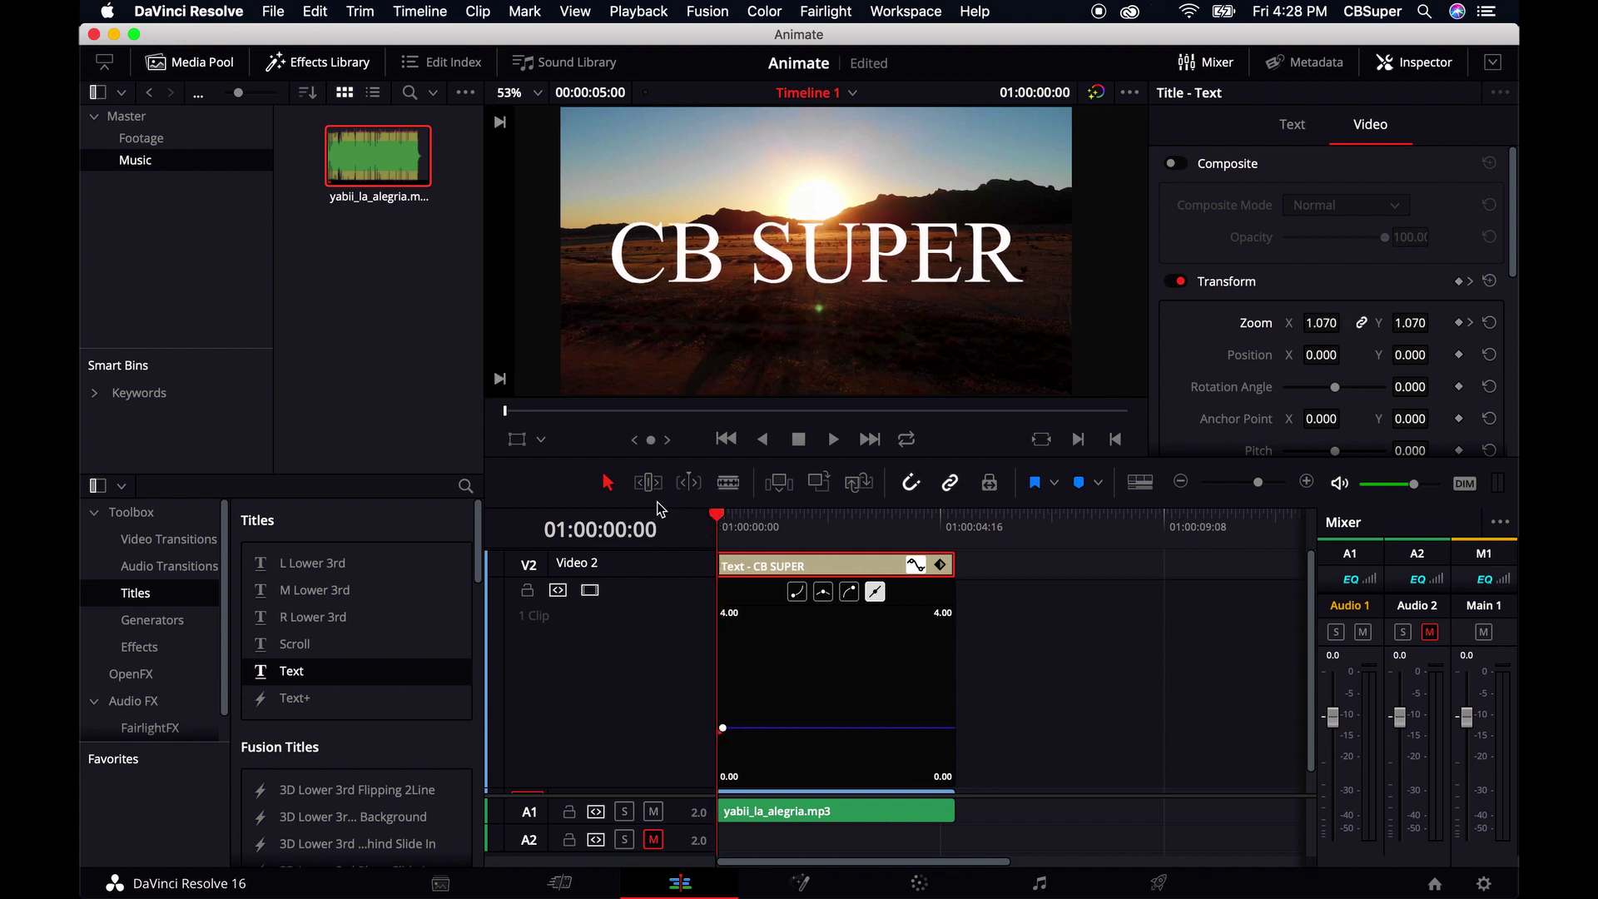
key(space)
key(space)
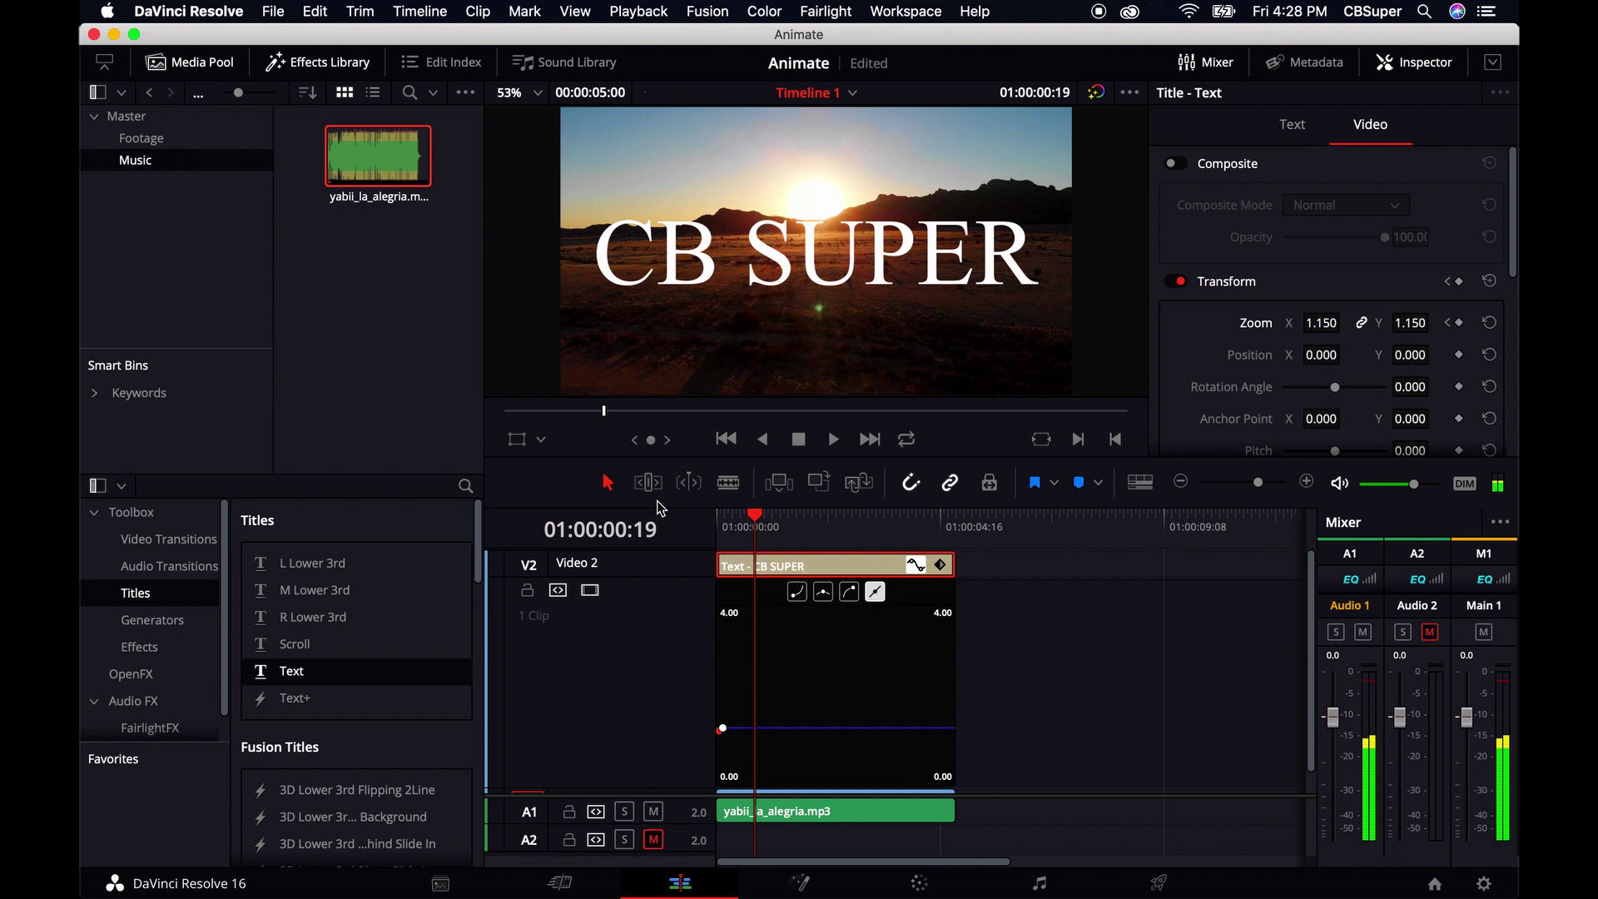
key(Home)
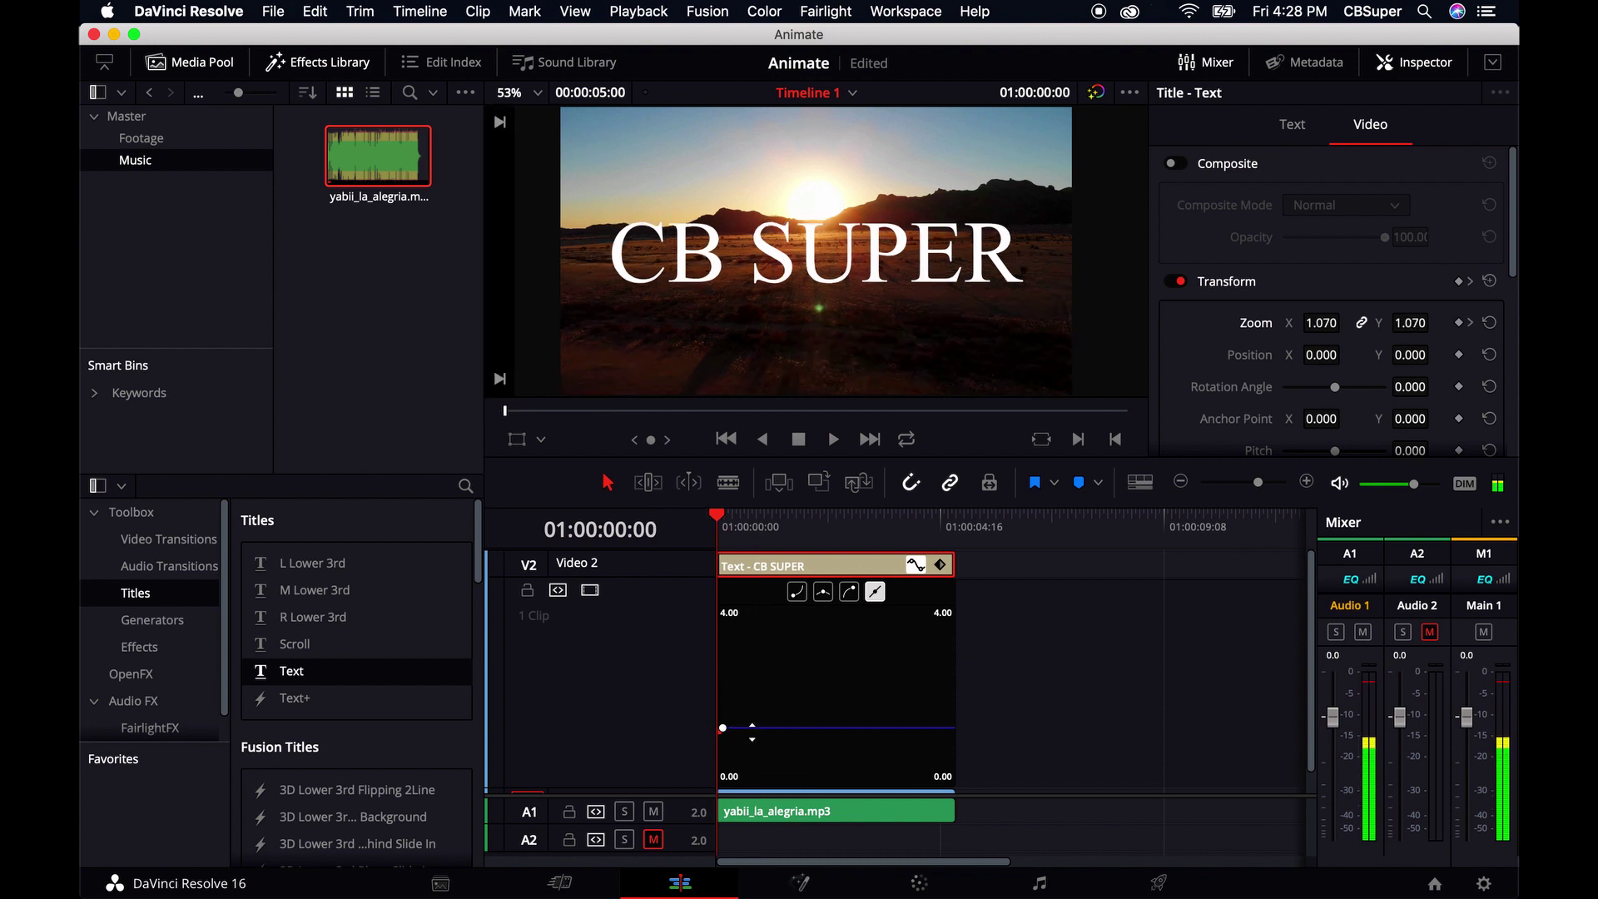
- Key a zoom of 1.050 at frame 5 and preview the zoom pulse
click(751, 687)
click(722, 729)
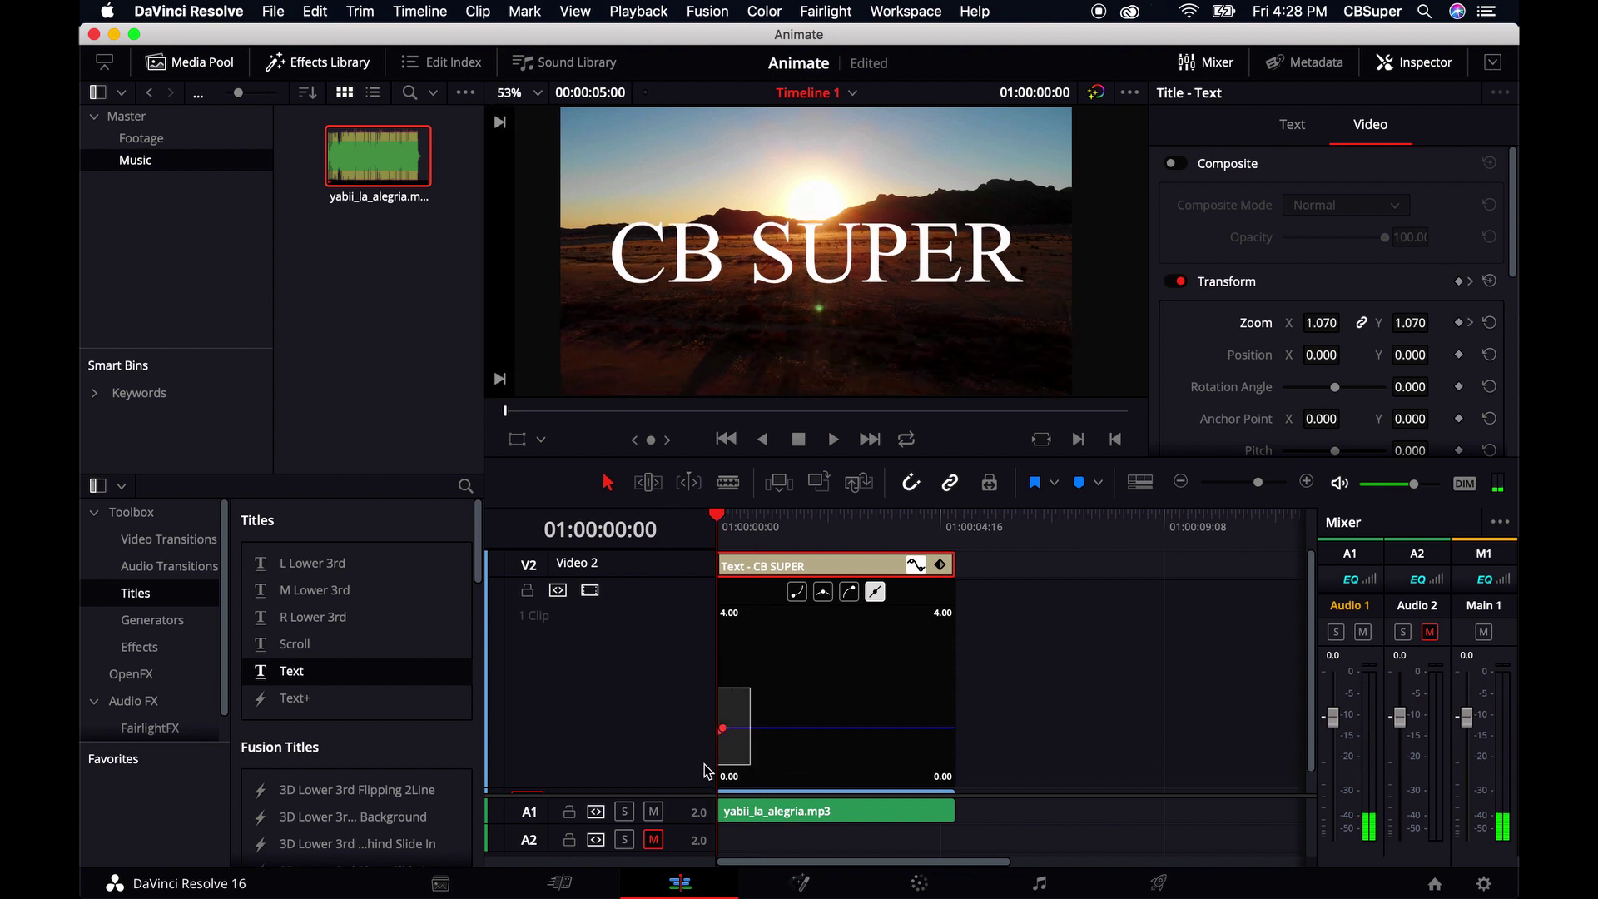
click(1307, 483)
click(1307, 483)
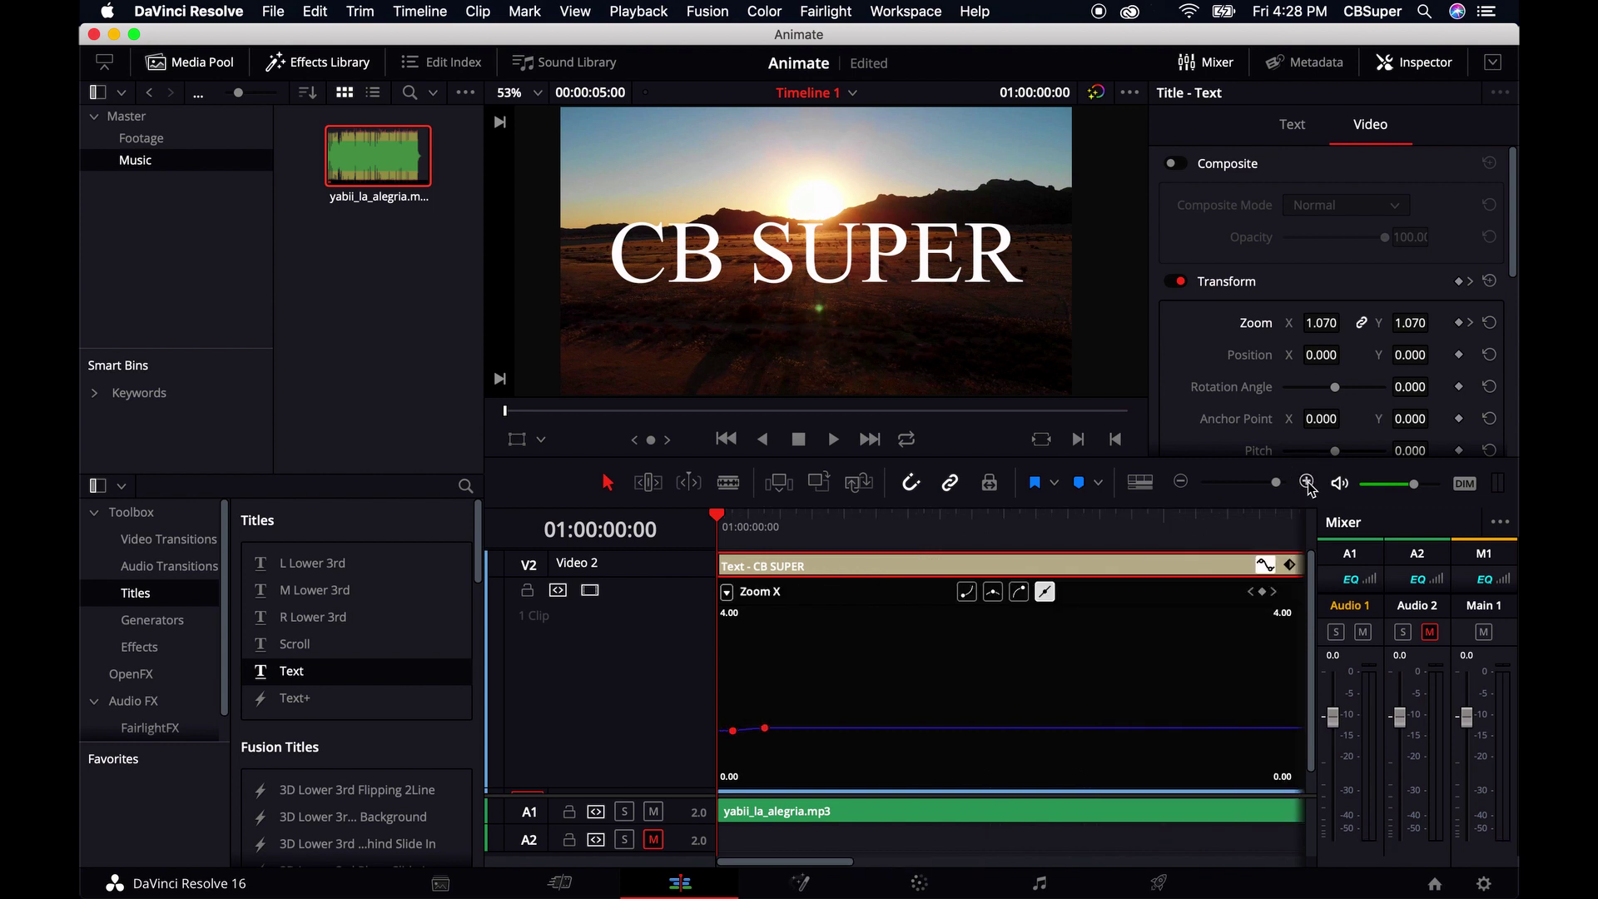
click(1307, 482)
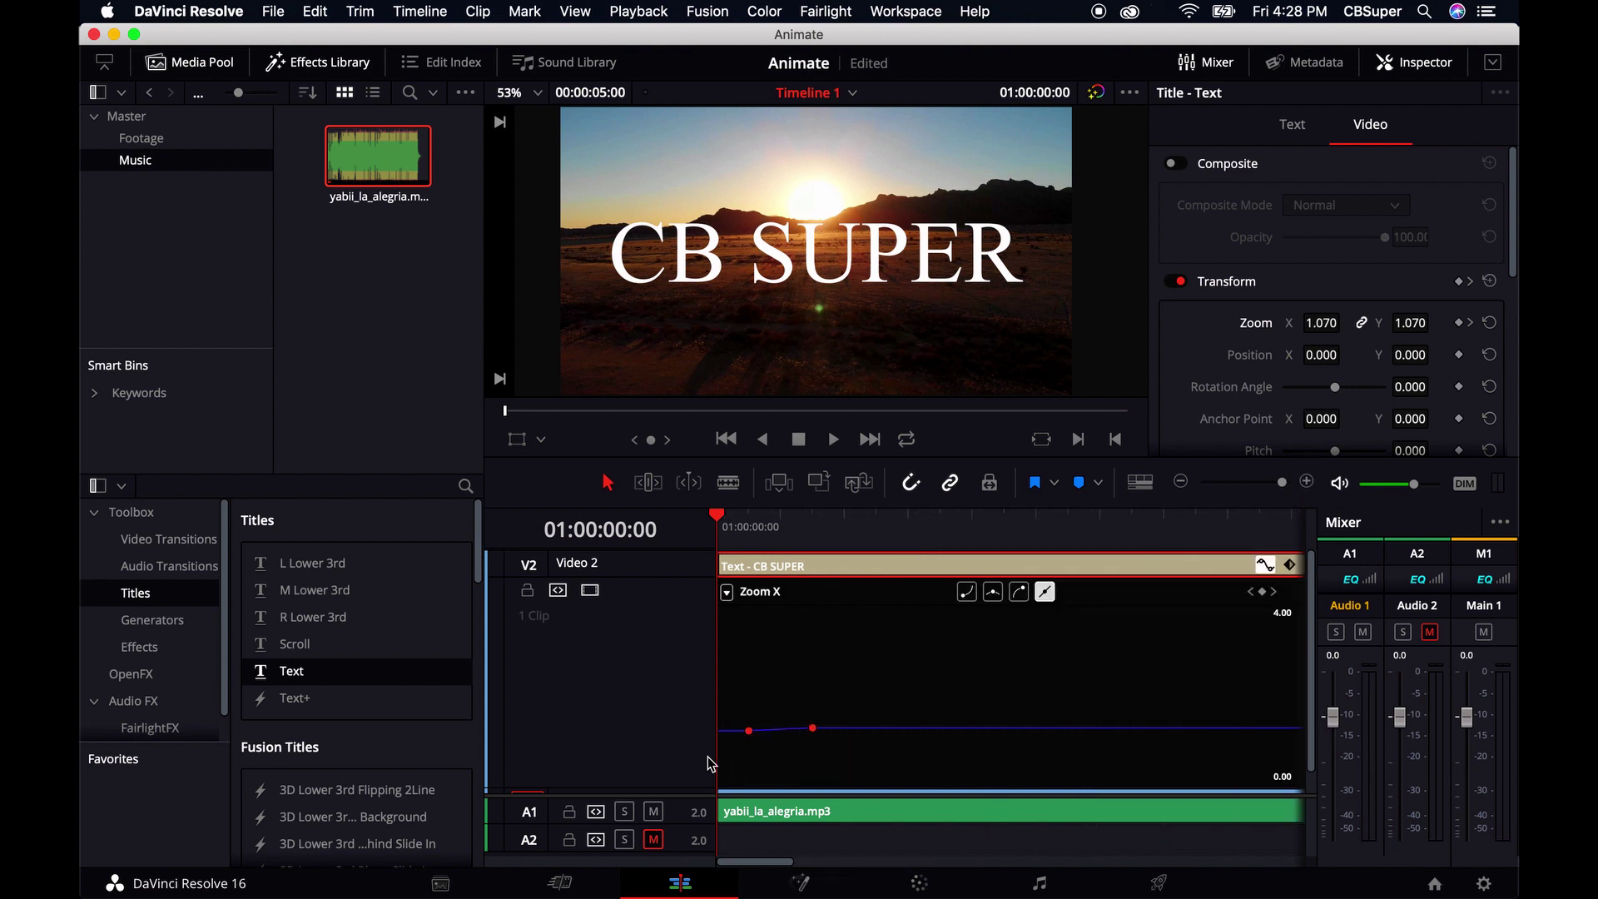
click(813, 728)
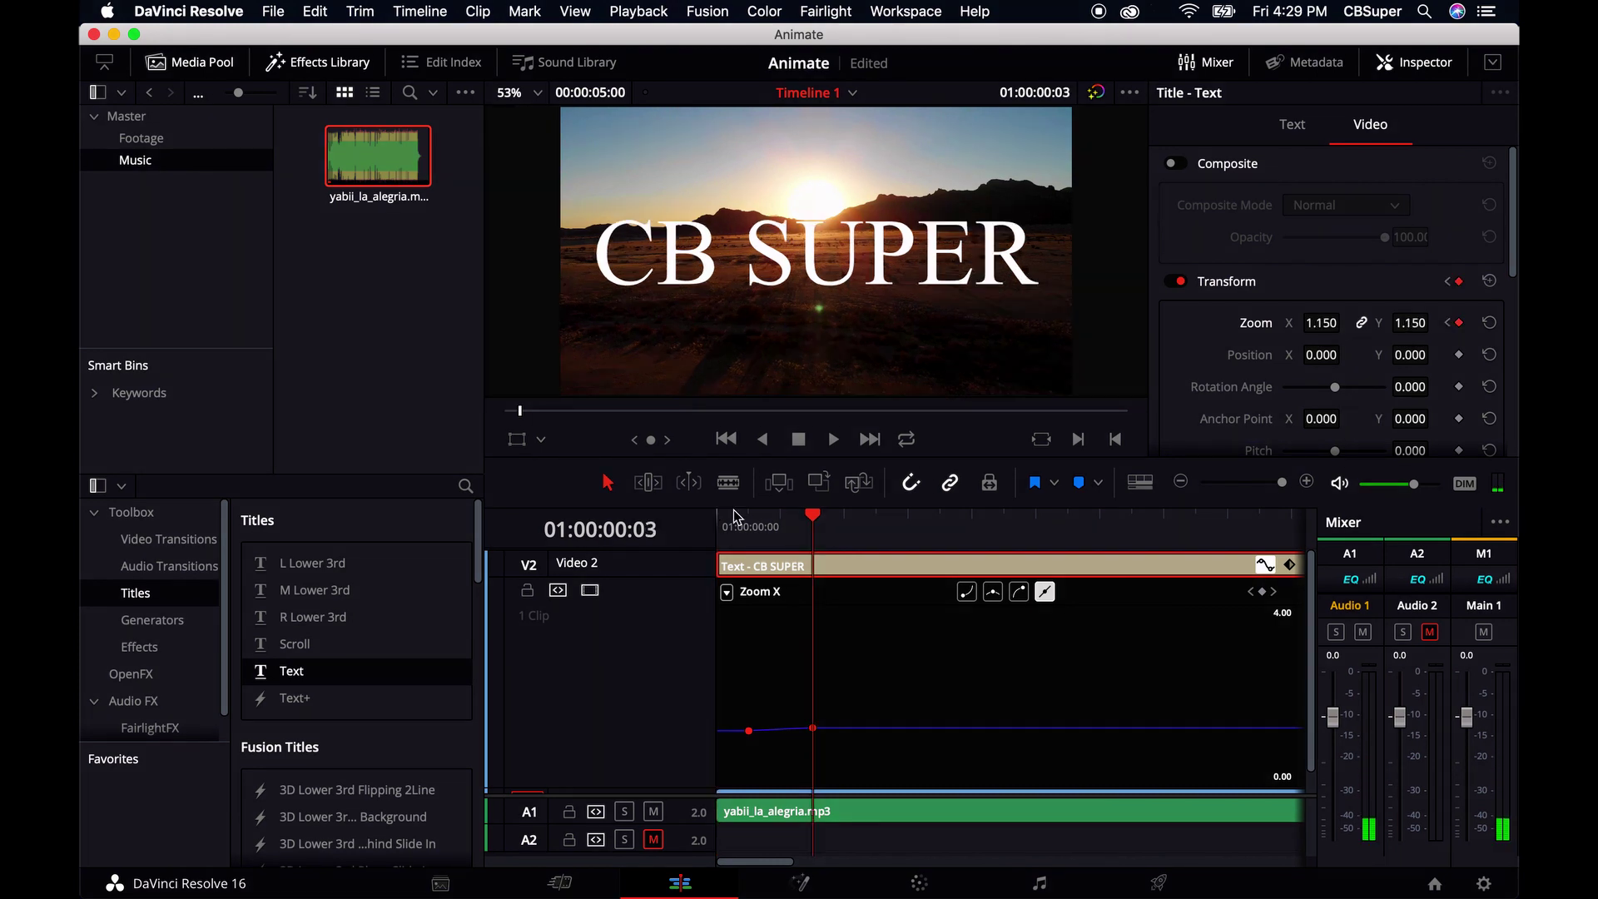
key(Right)
key(Right)
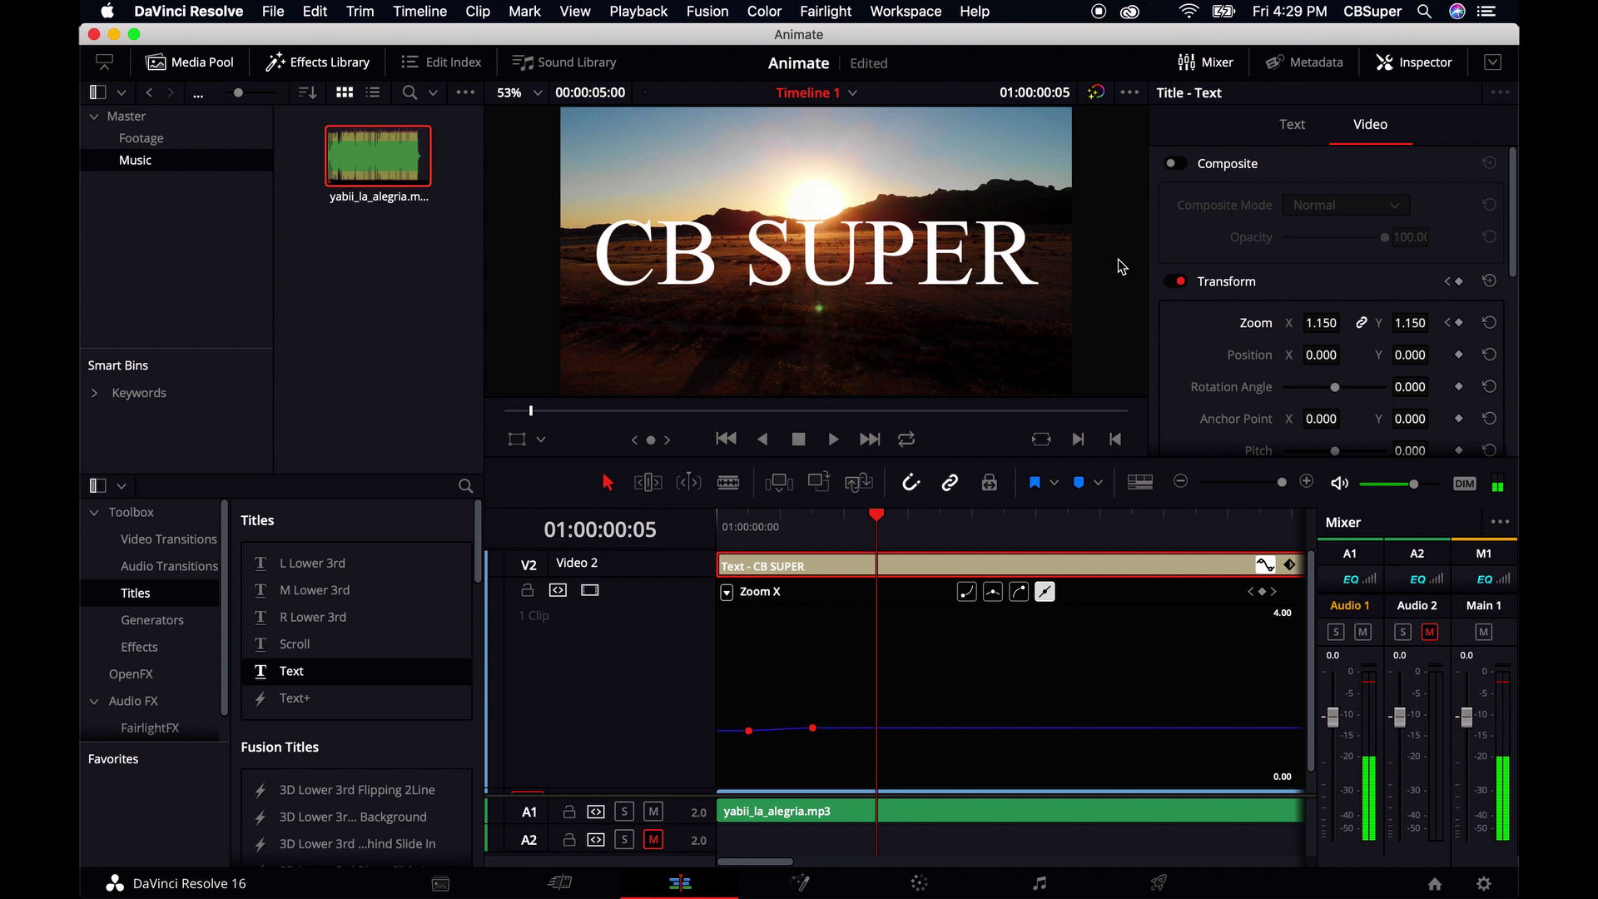
drag(1321, 323, 1285, 327)
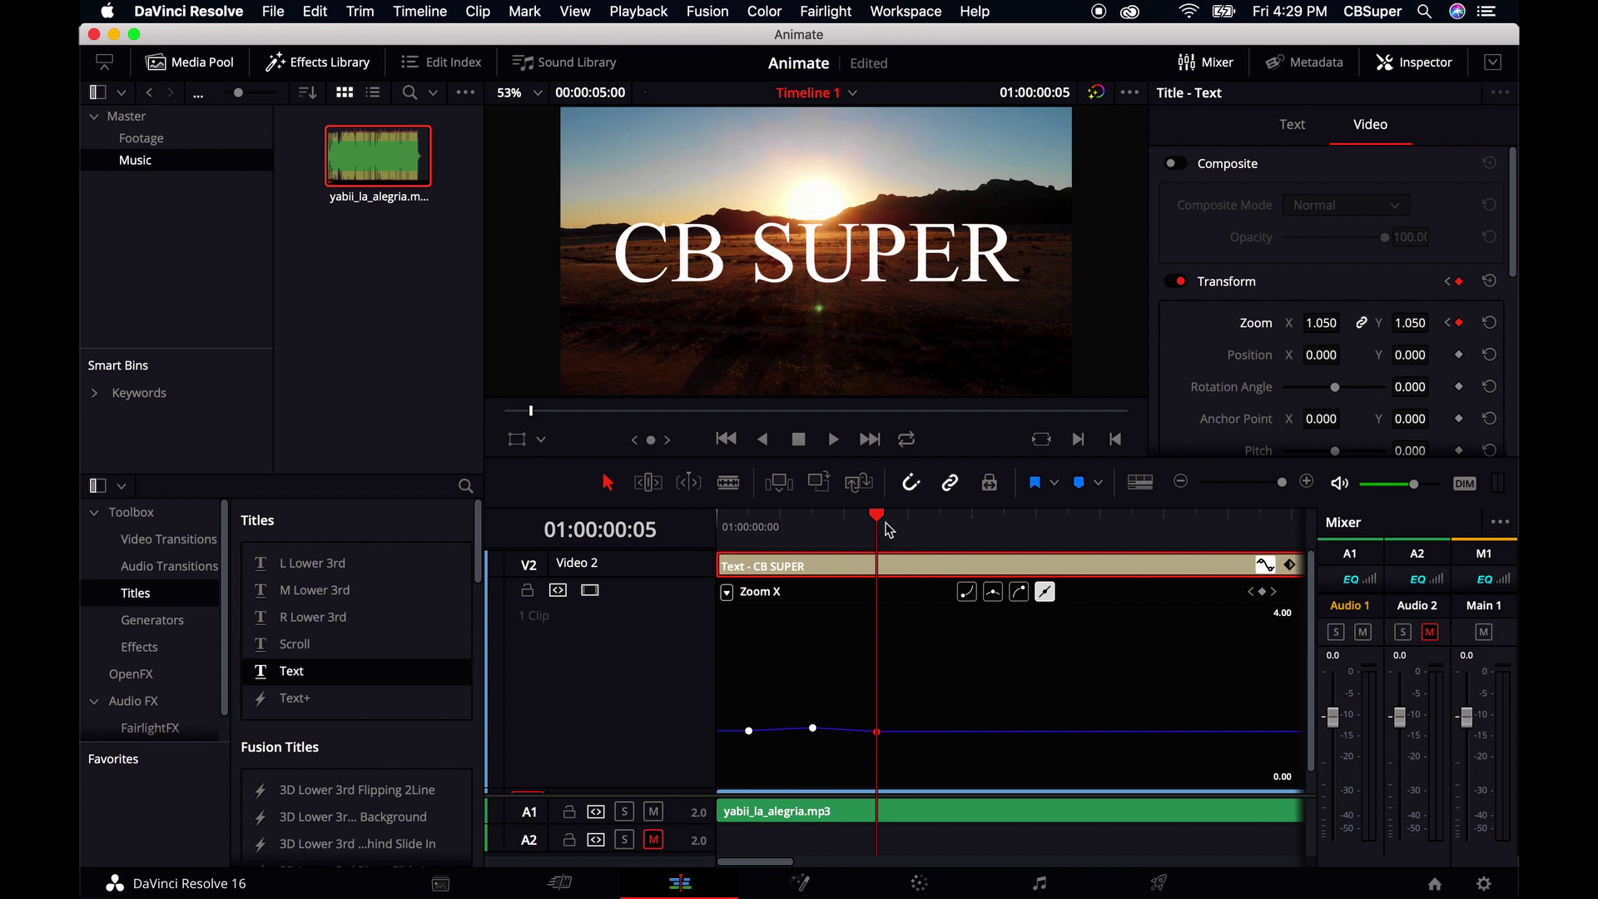
key(space)
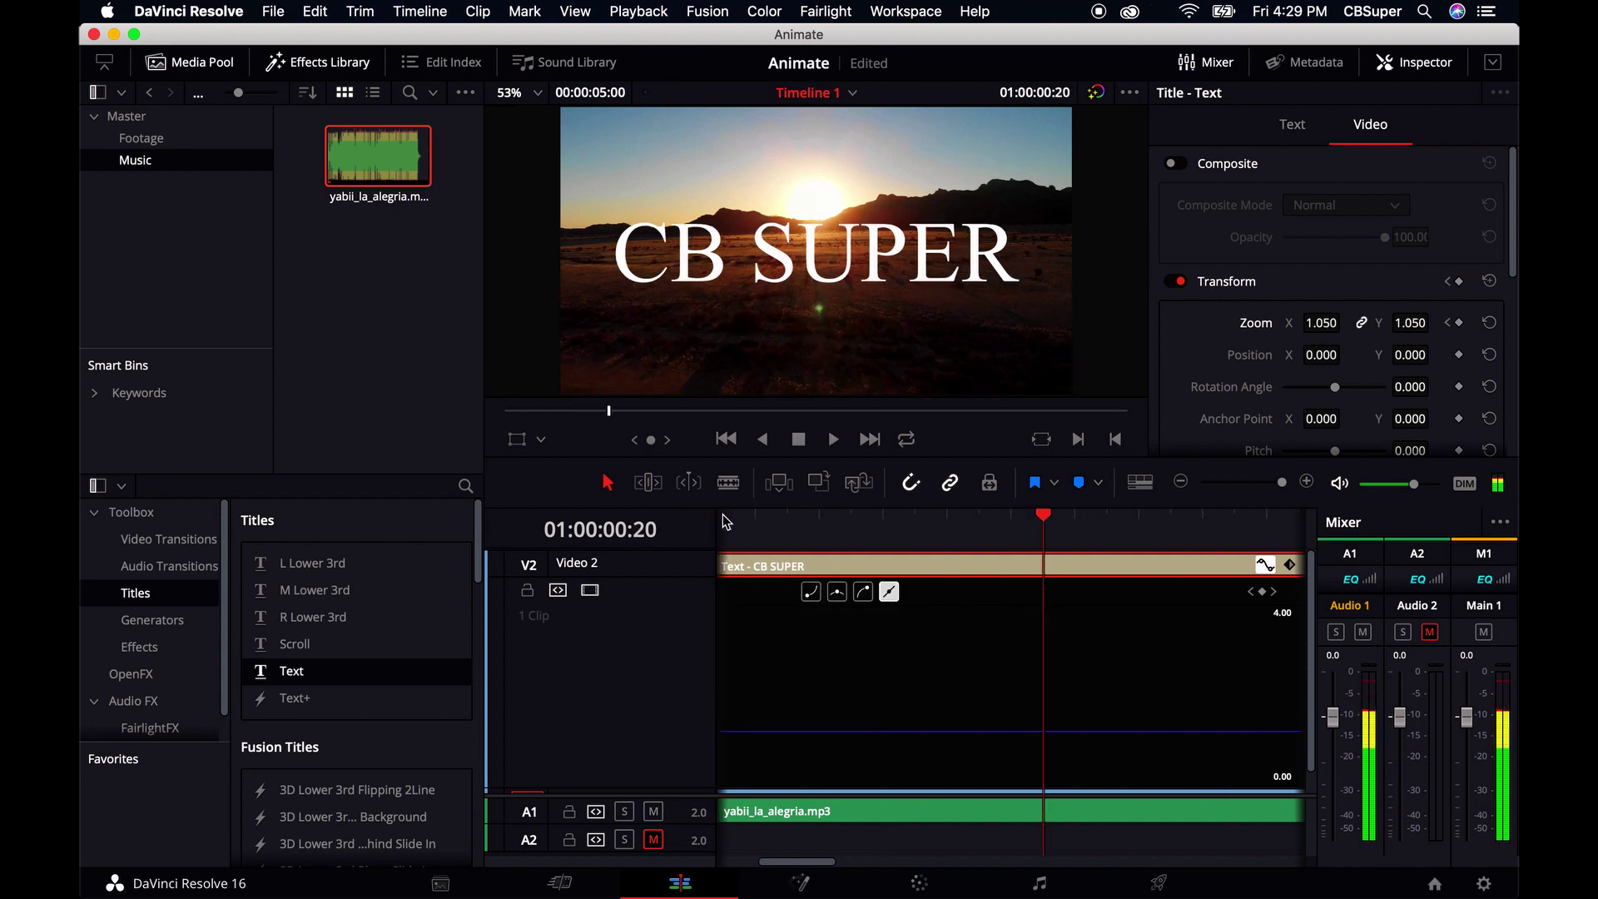
- Key the title's zoom at 1.050 on 01:00:02:23 and 1.150 on 01:00:03:01
key(space)
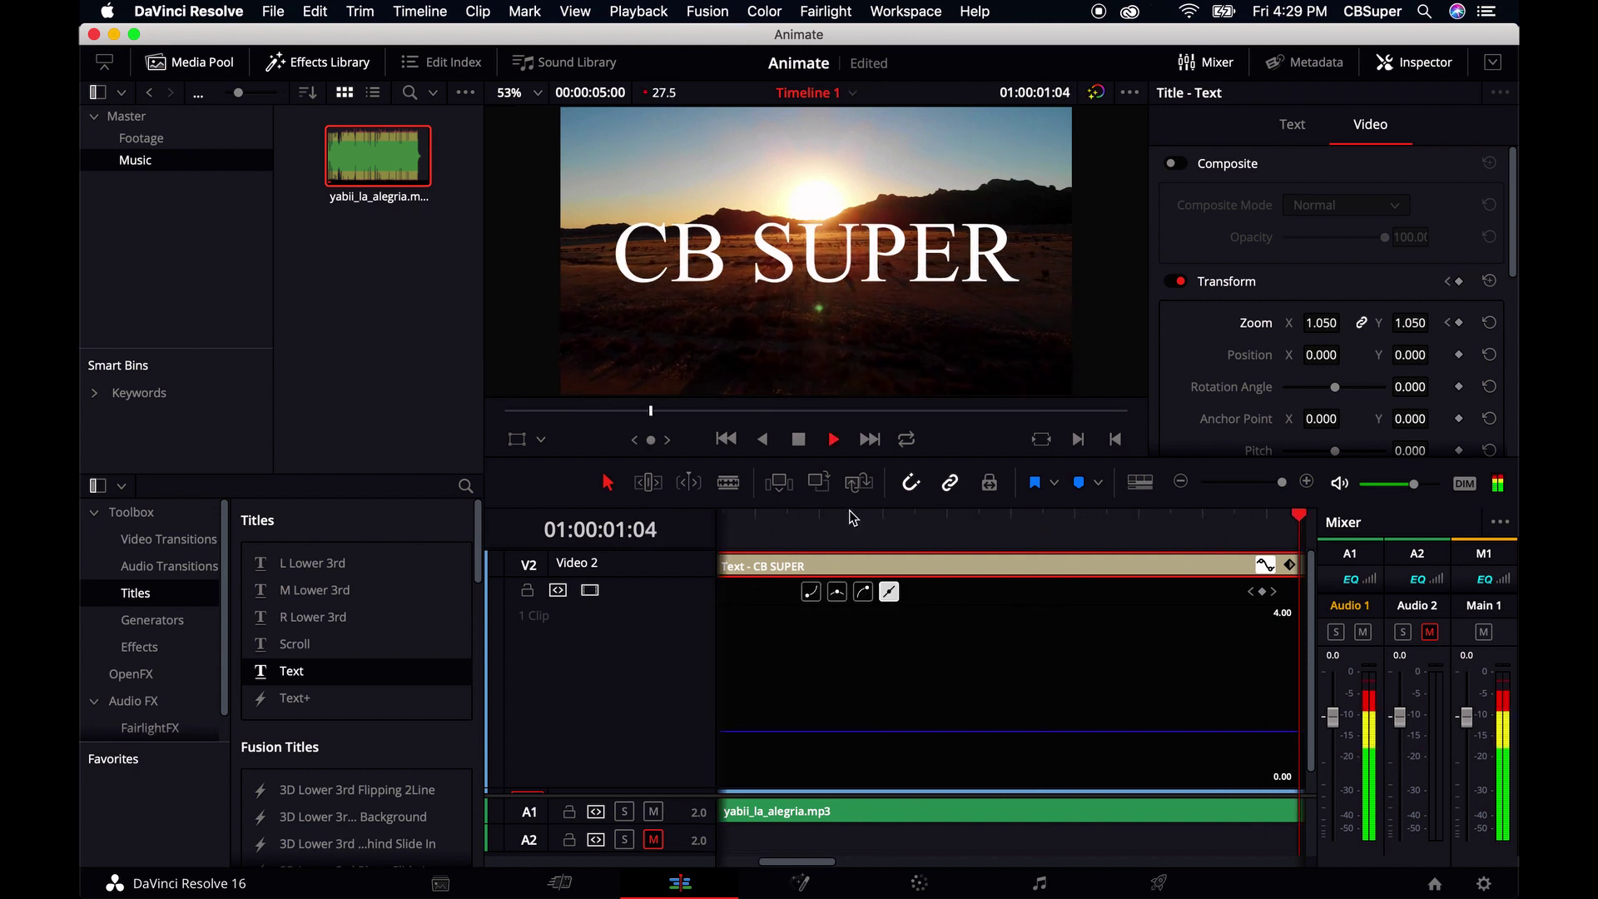
key(space)
drag(1142, 521, 845, 537)
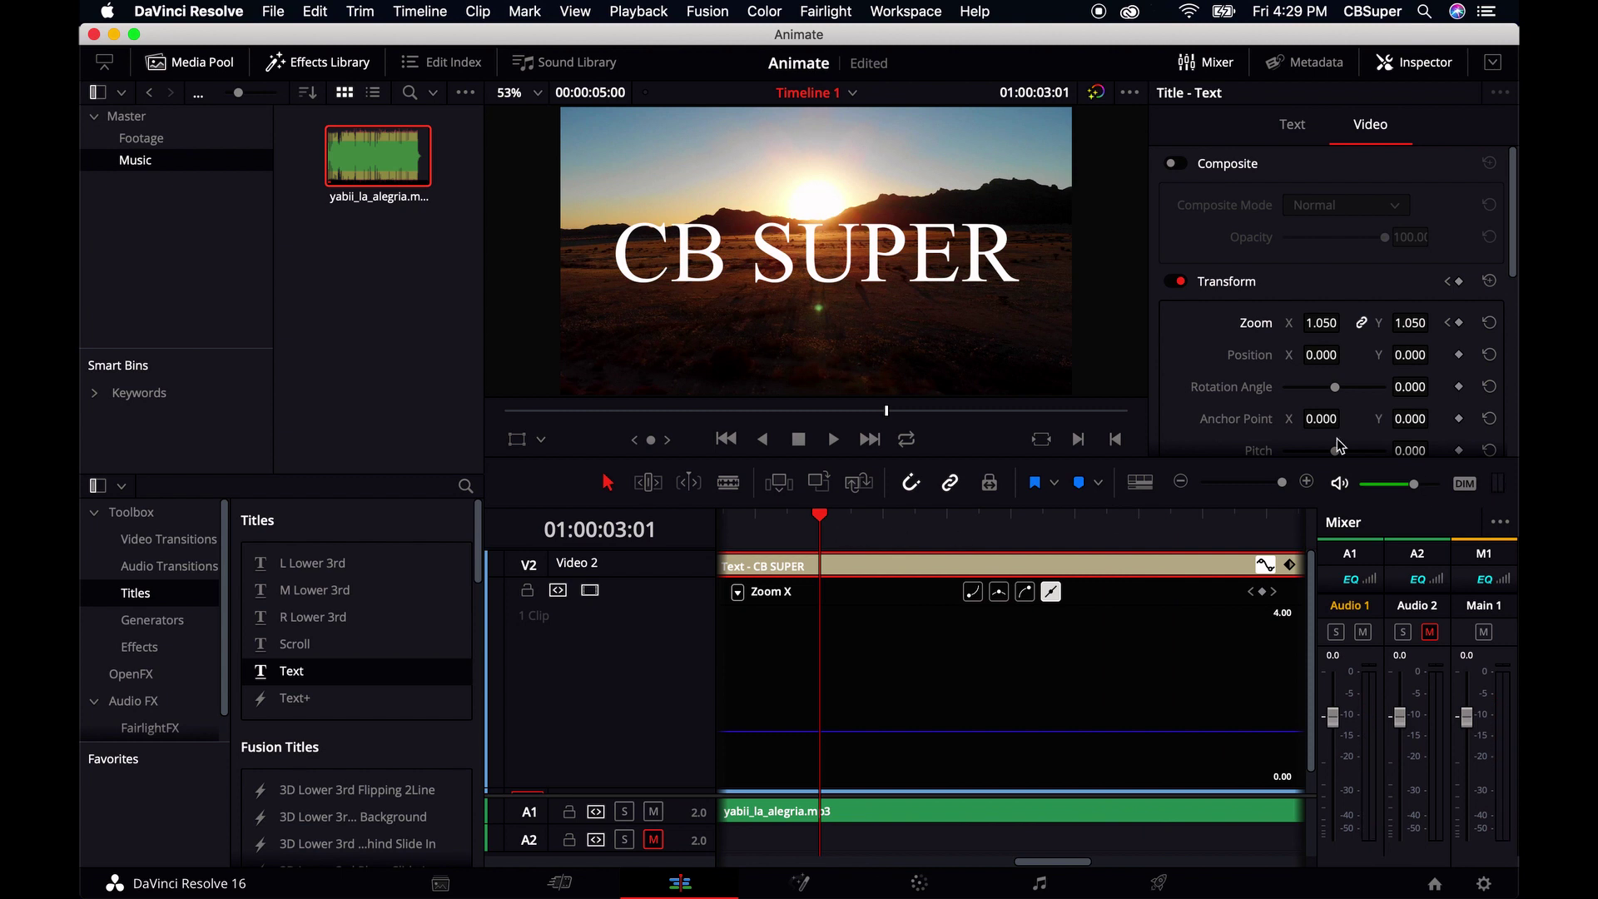
key(Left)
key(Left)
key(Left)
key(Left)
key(Left)
key(Left)
key(Left)
key(Left)
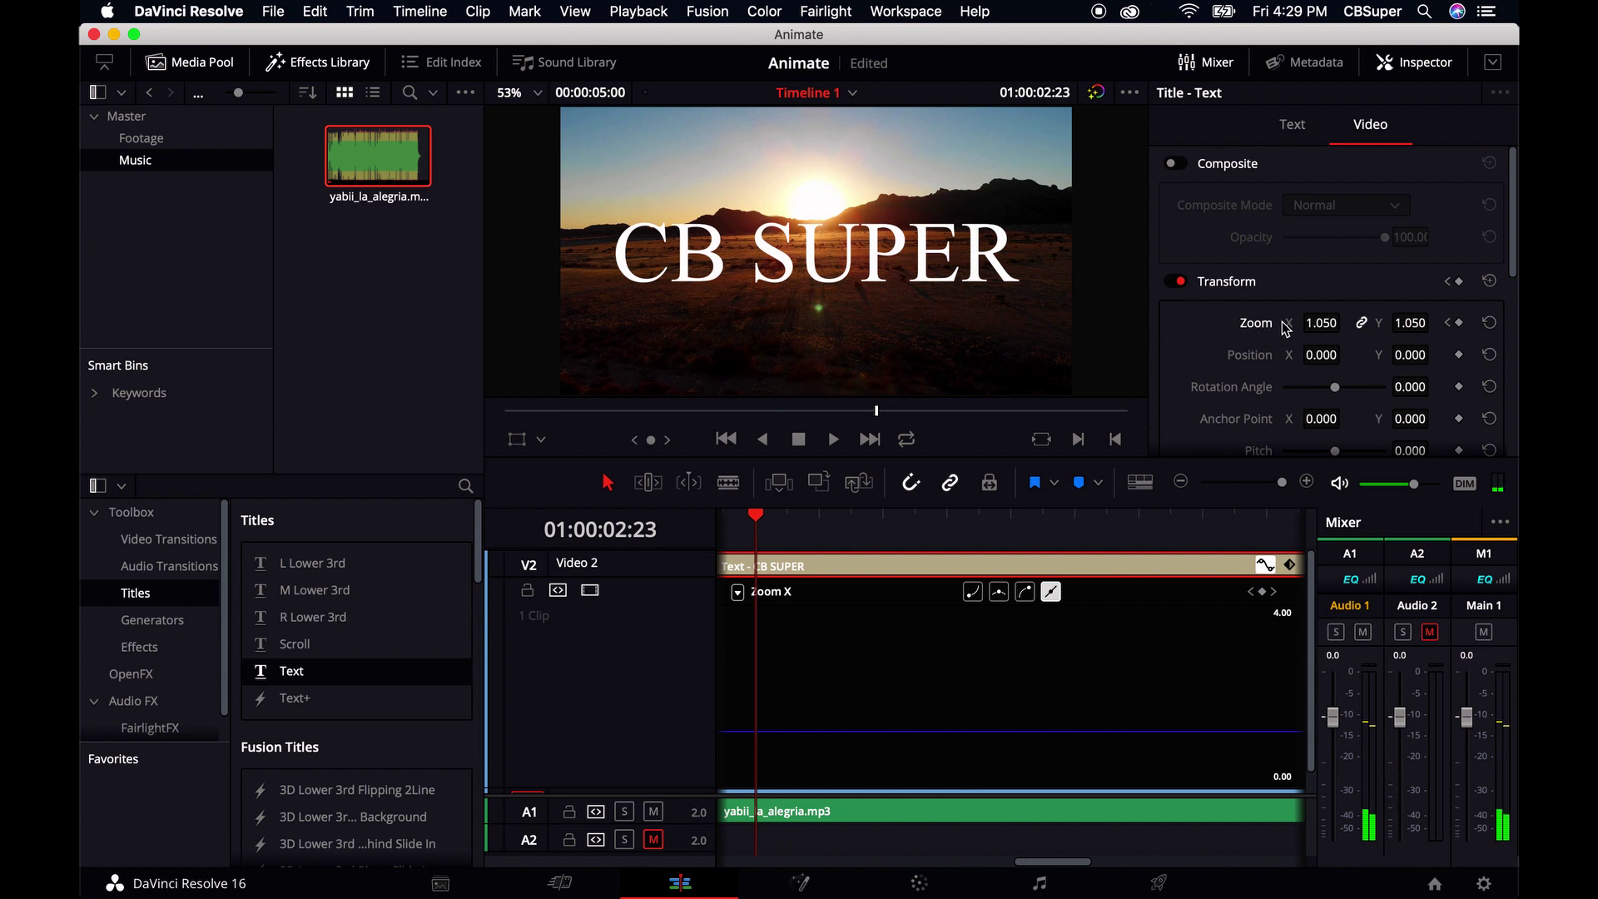
click(1461, 324)
key(Right)
key(Right)
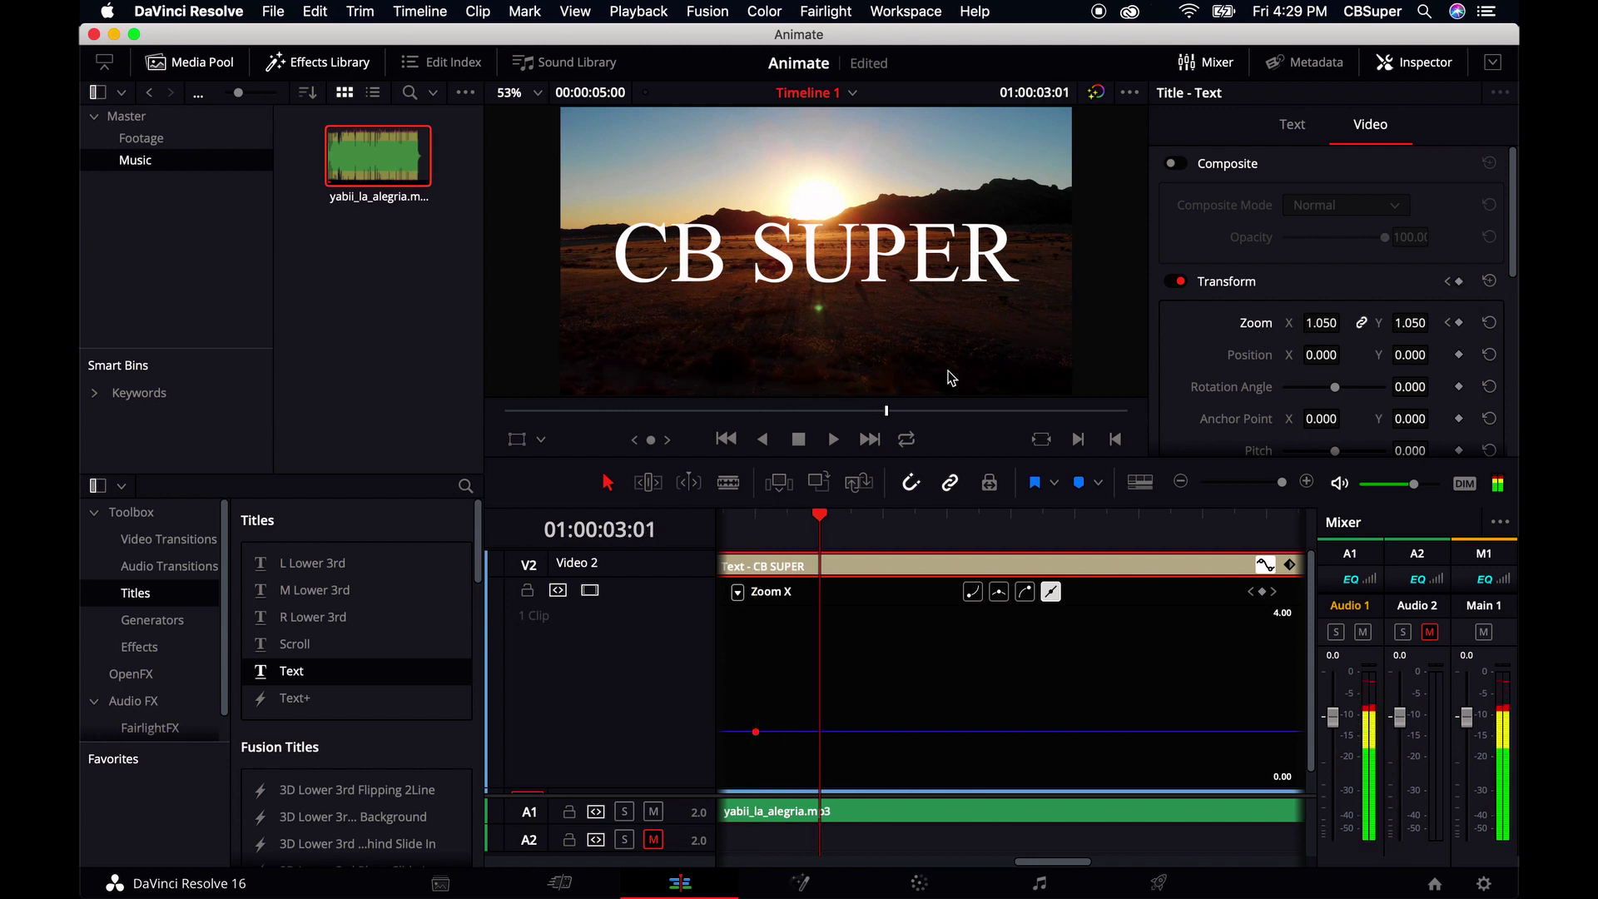
drag(1324, 325, 1304, 332)
key(Right)
key(Right)
key(End)
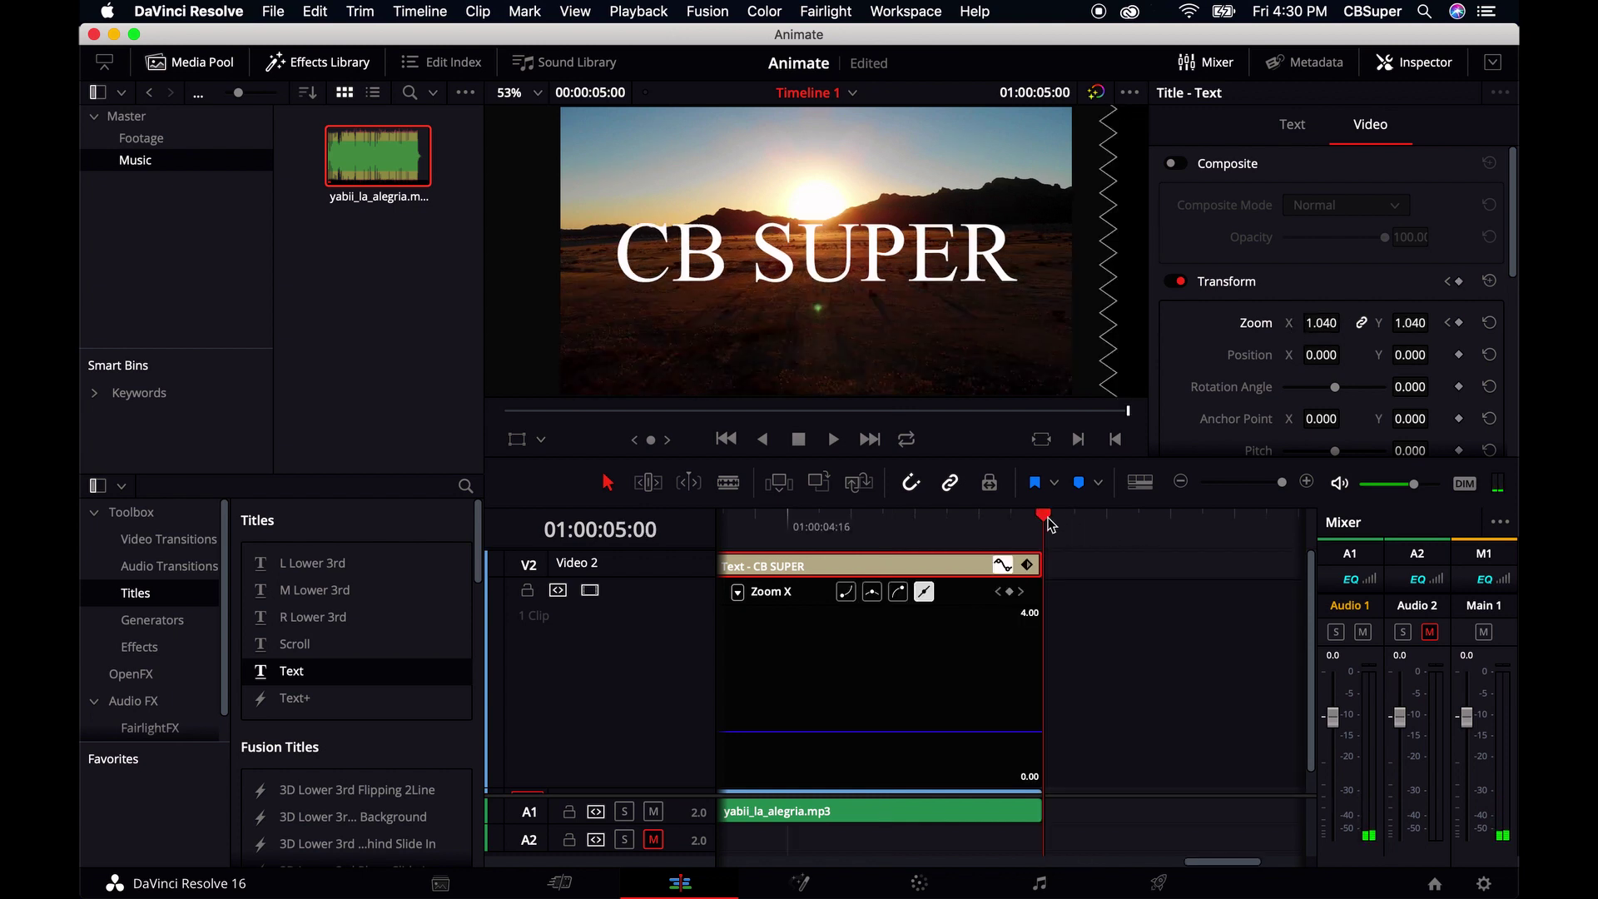
click(999, 530)
drag(999, 530, 606, 613)
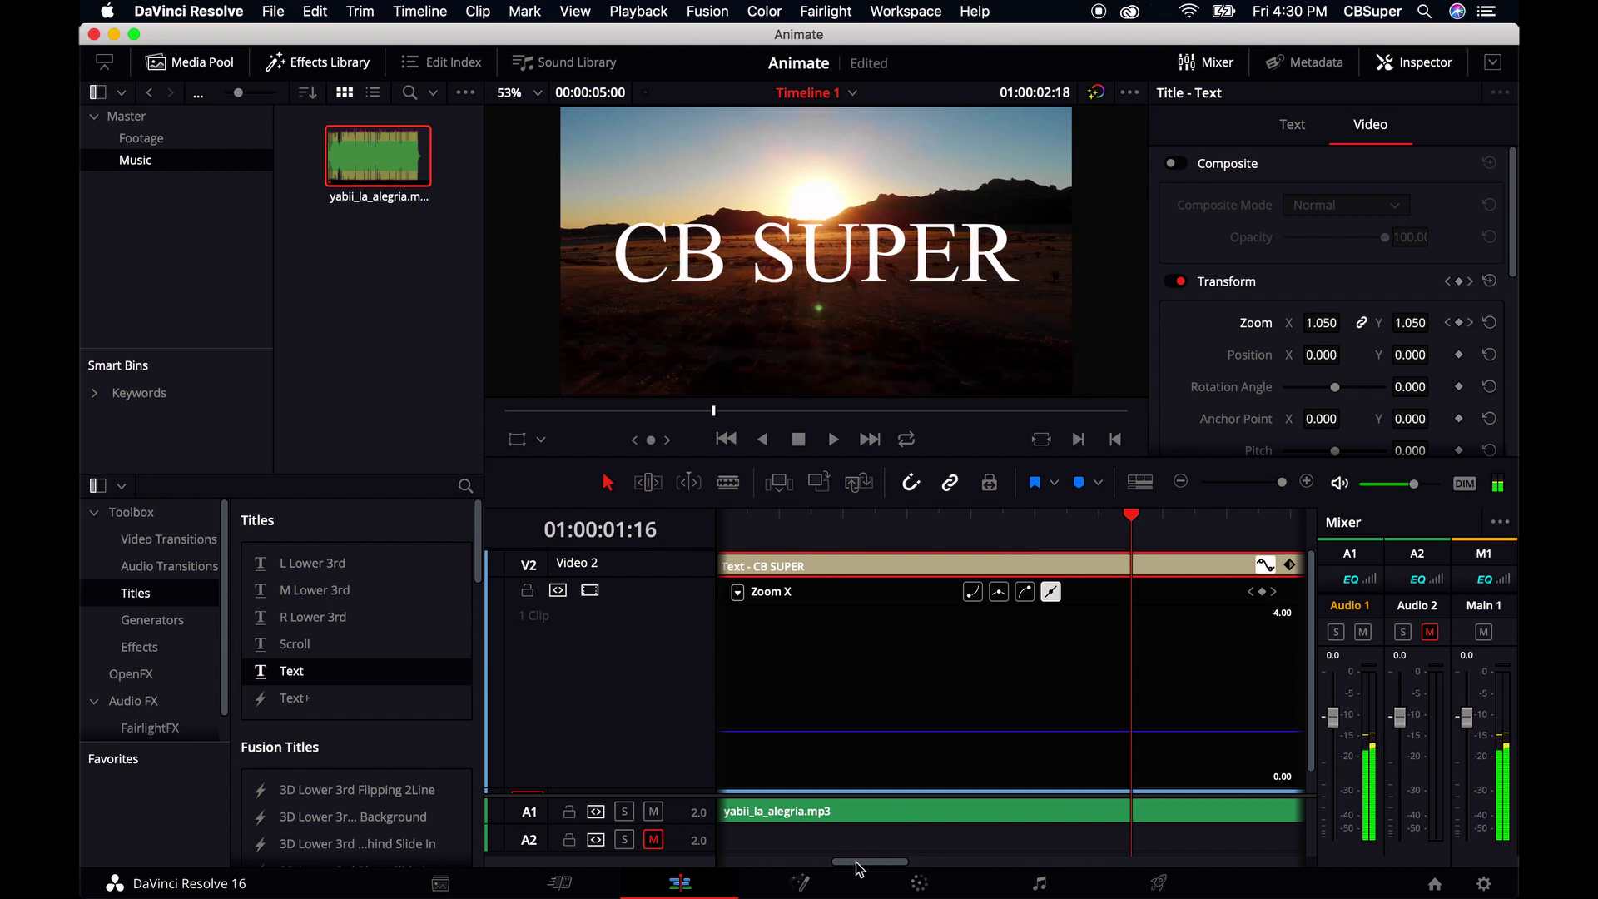
key(Home)
key(shift+z)
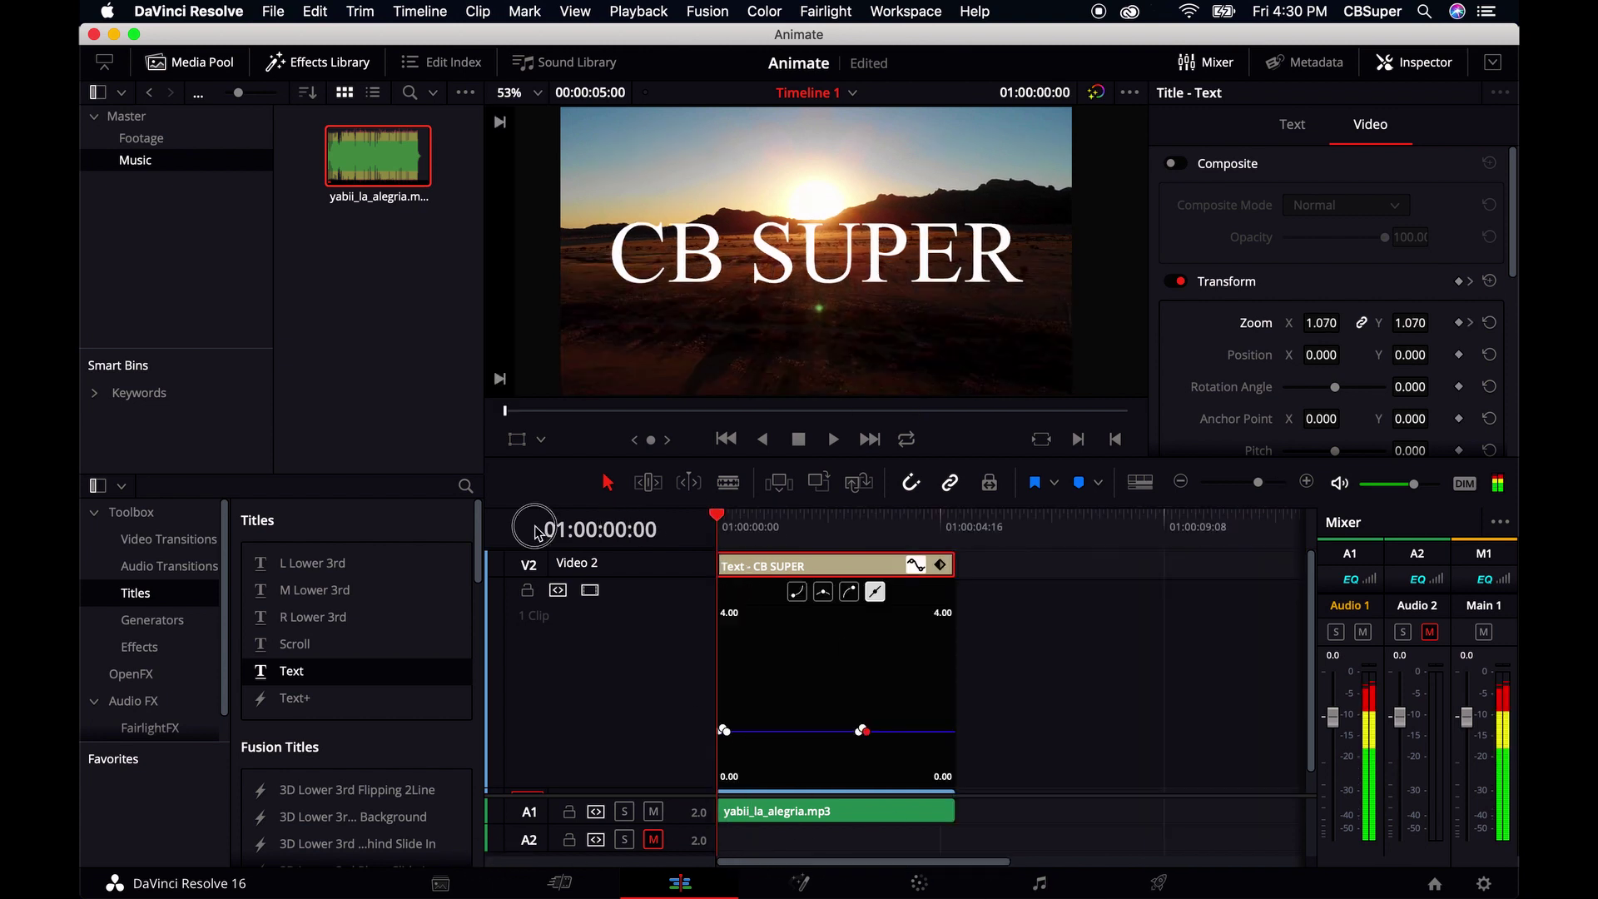
key(space)
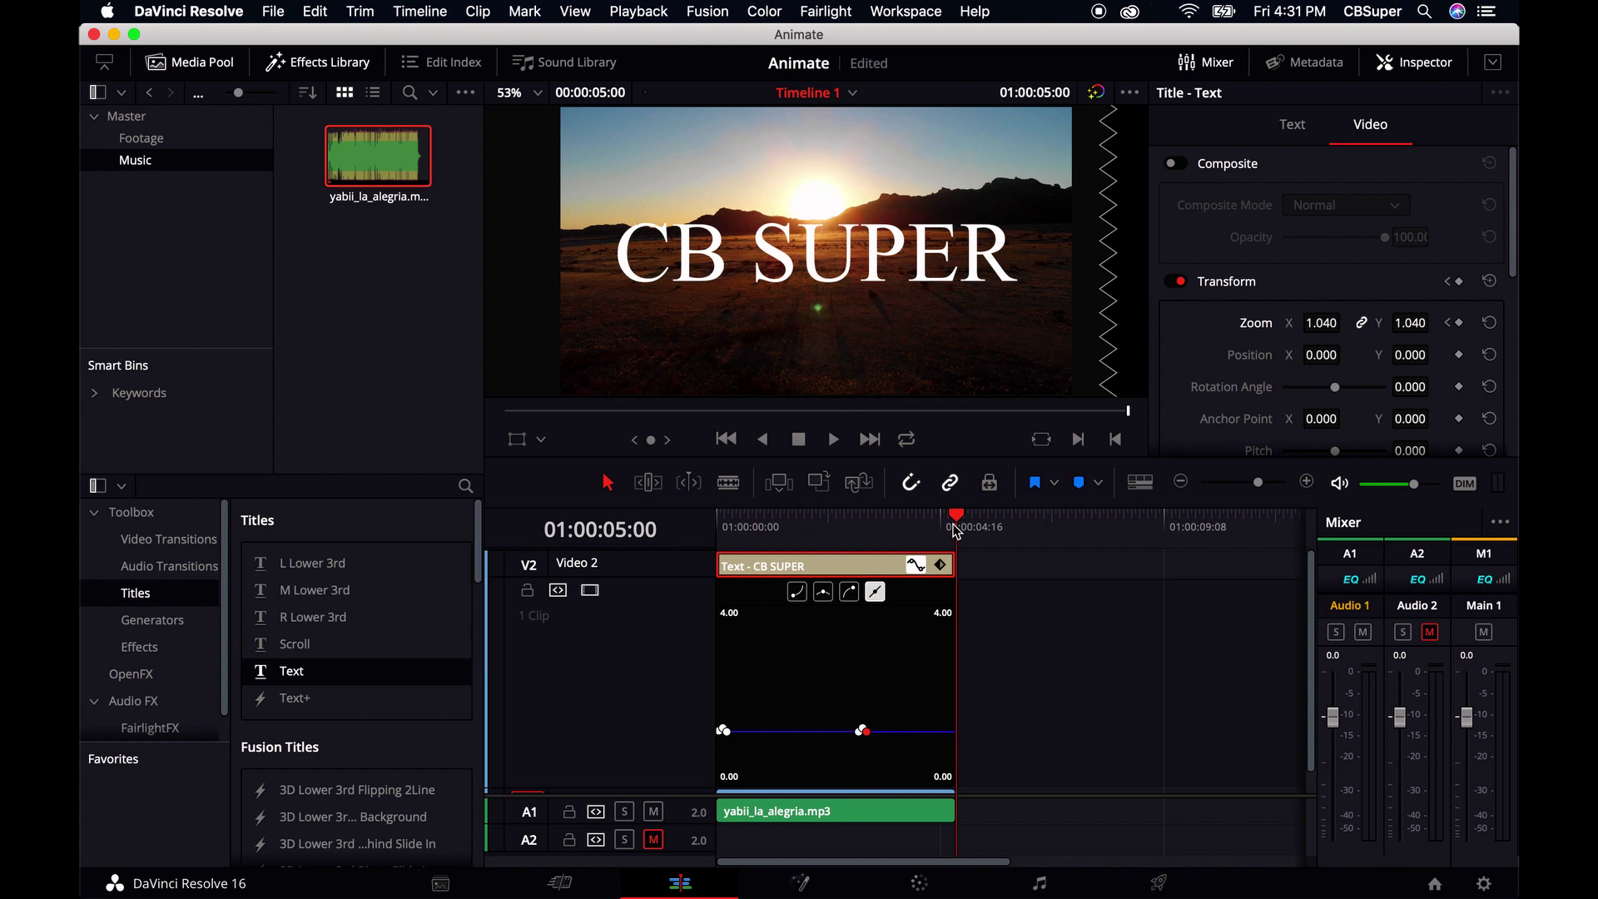
drag(964, 531, 773, 543)
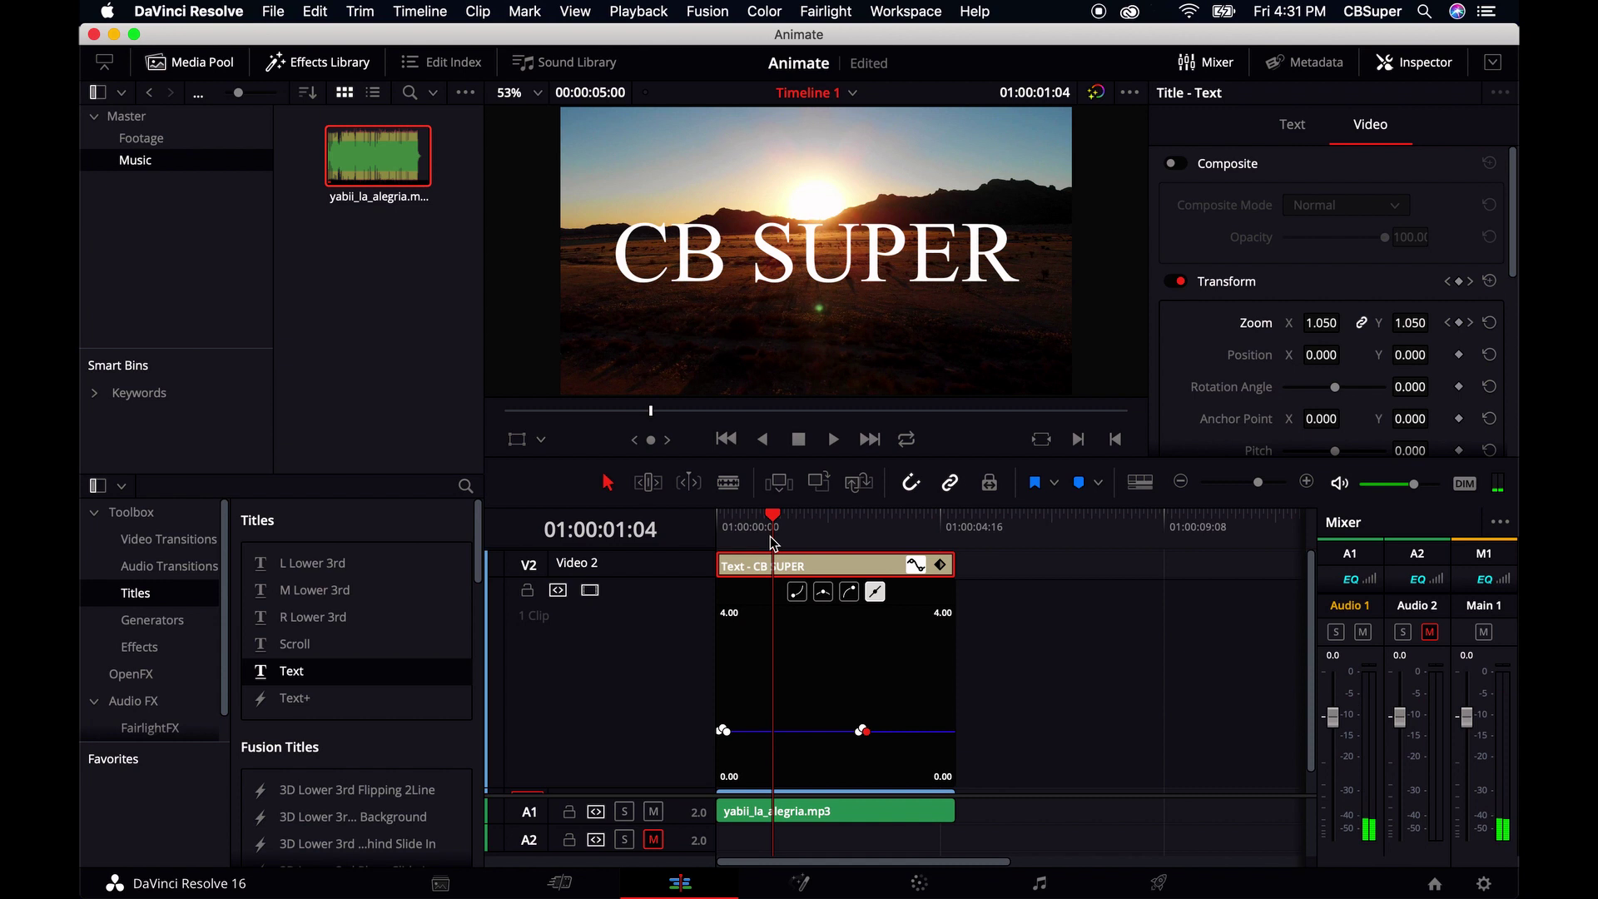
drag(773, 542, 668, 543)
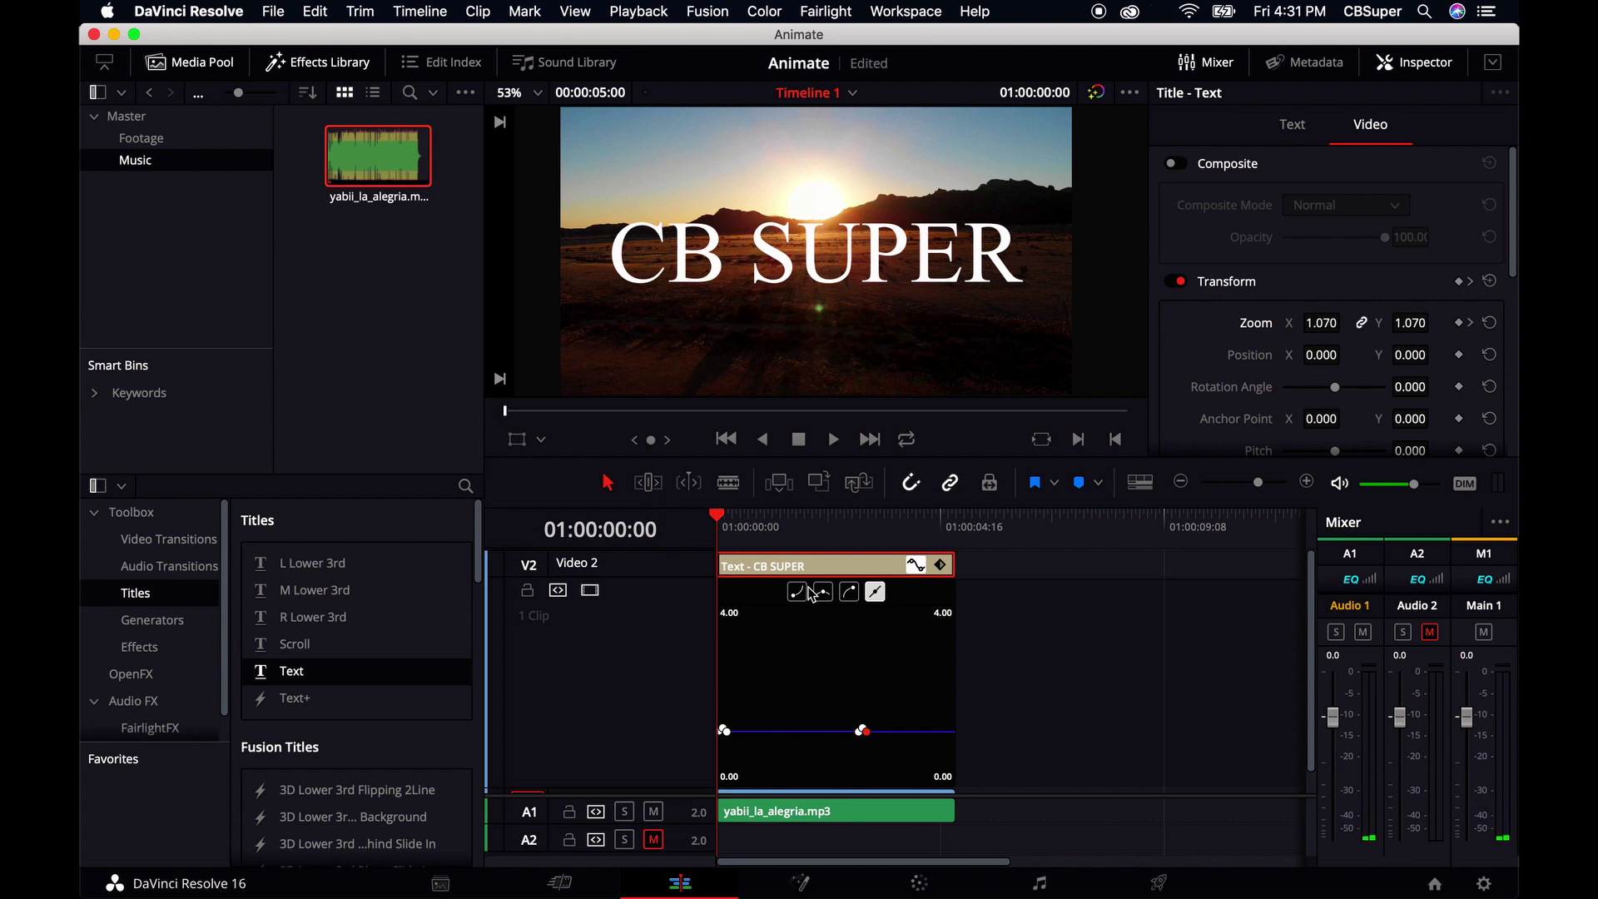
- Disable the Transform section and enable Composite so Opacity 100.00 shows as a curve
click(1178, 283)
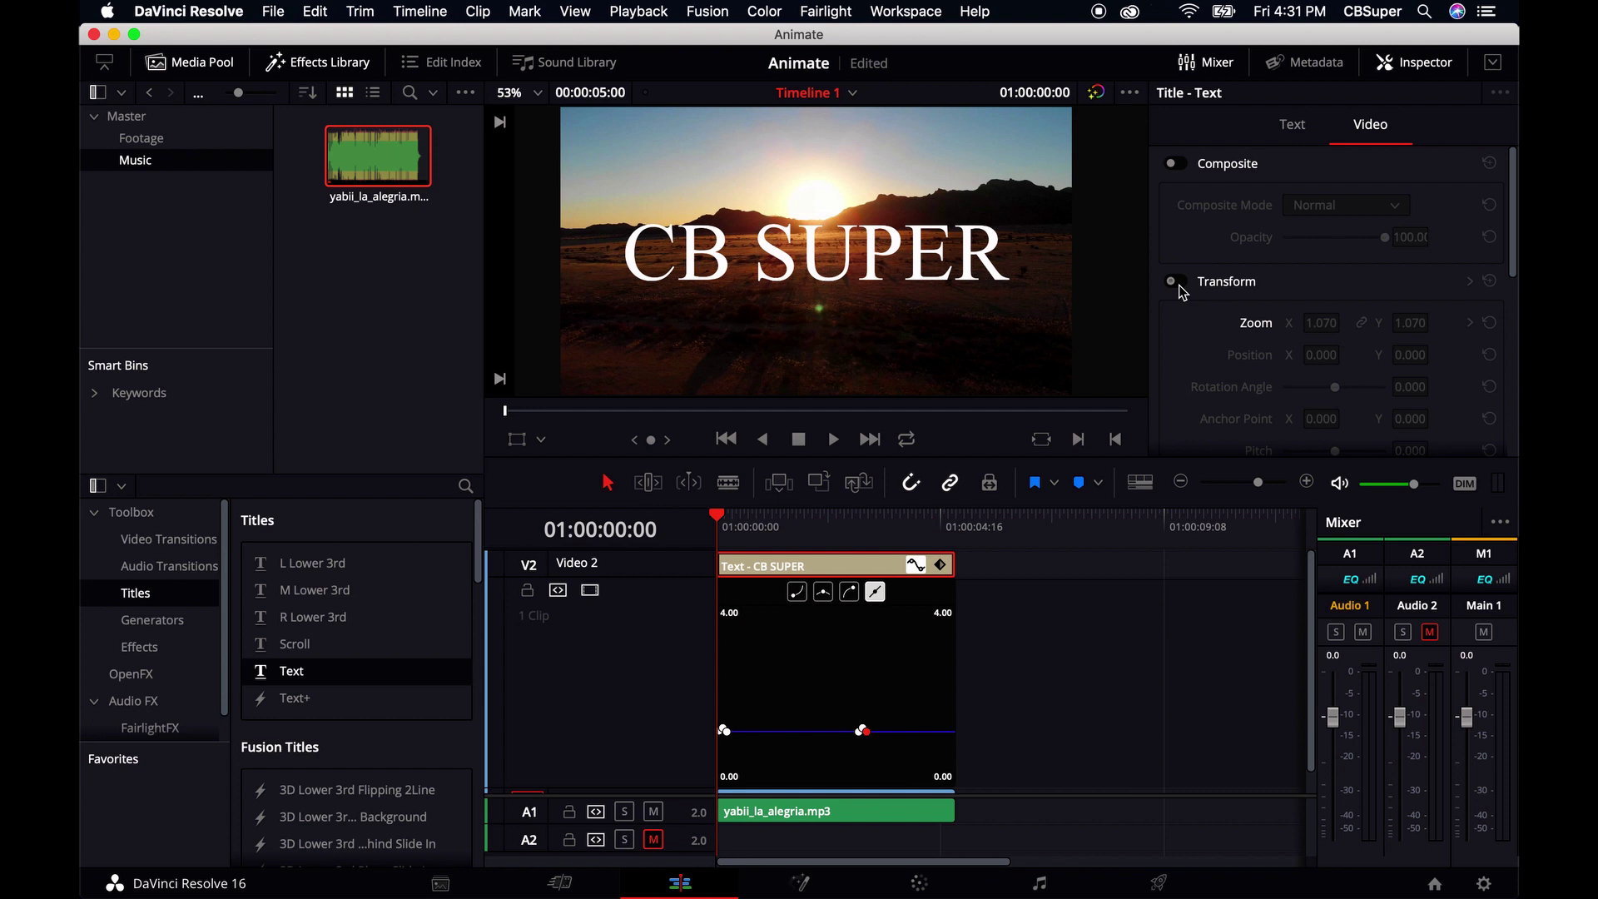
click(1177, 164)
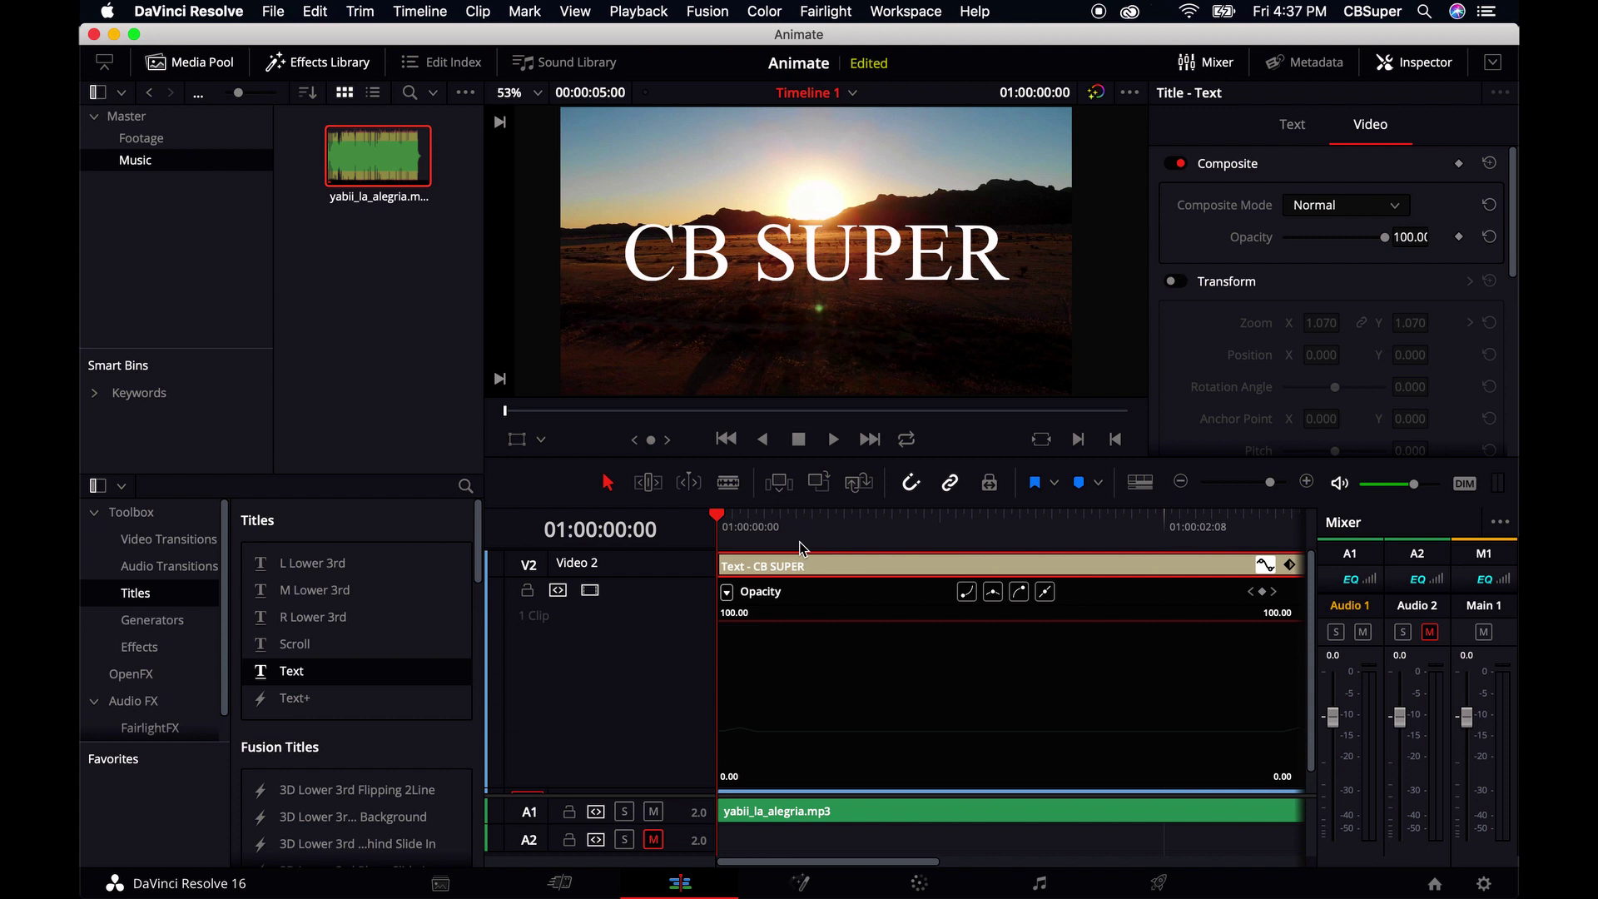
- Key the title's opacity at frame 3, with 0 at frames 1 and 5
key(Right)
key(Right)
key(Right)
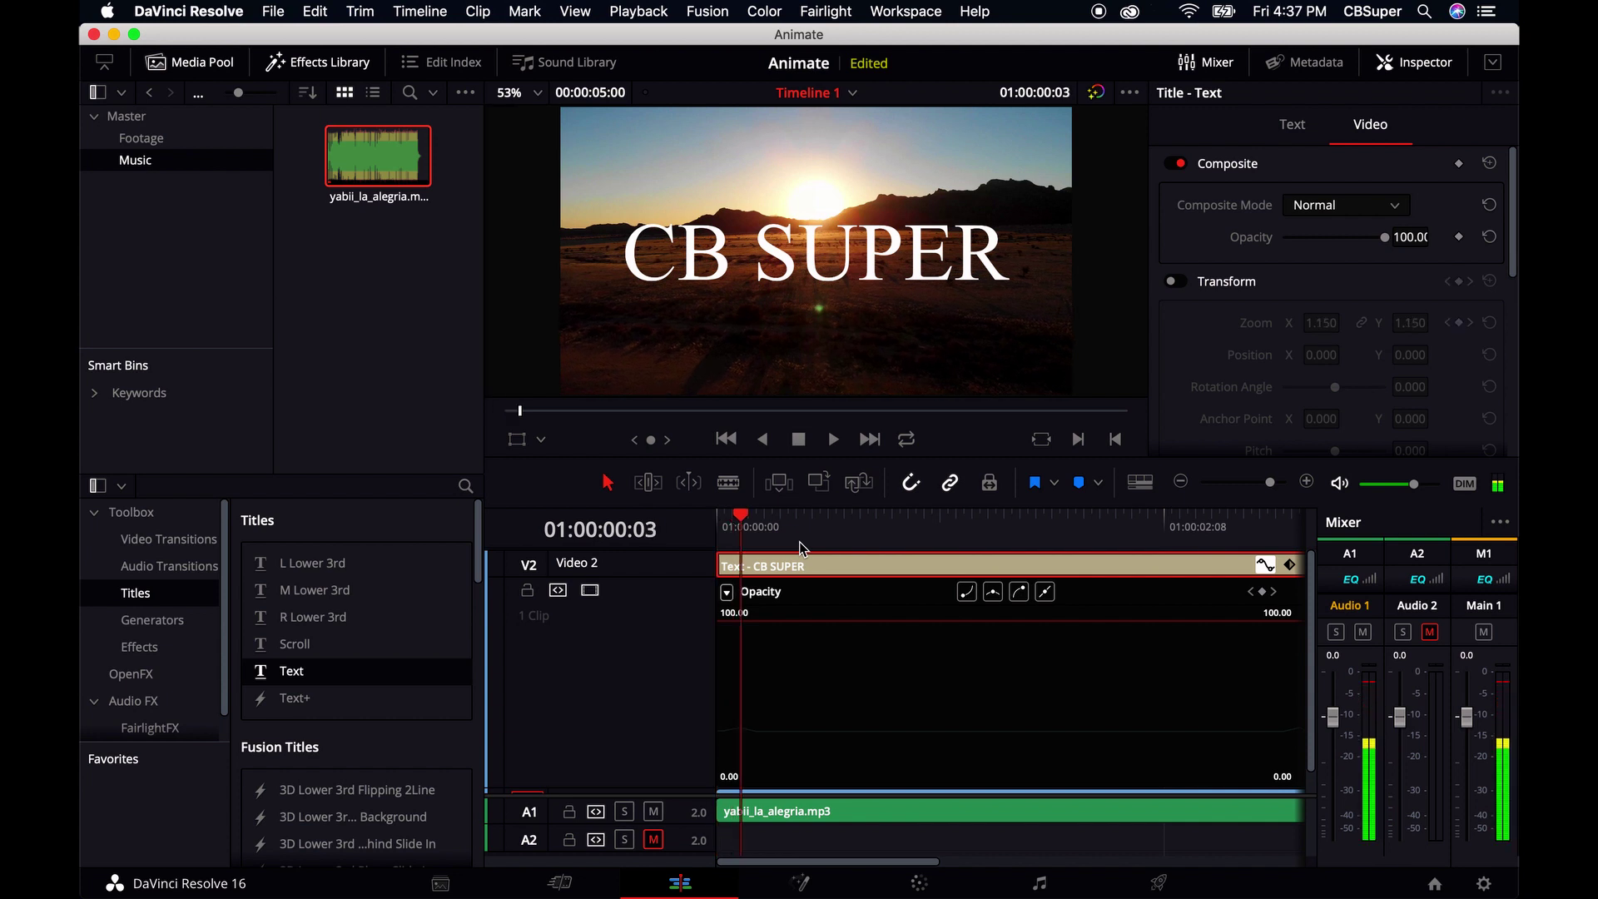
key(Left)
key(Right)
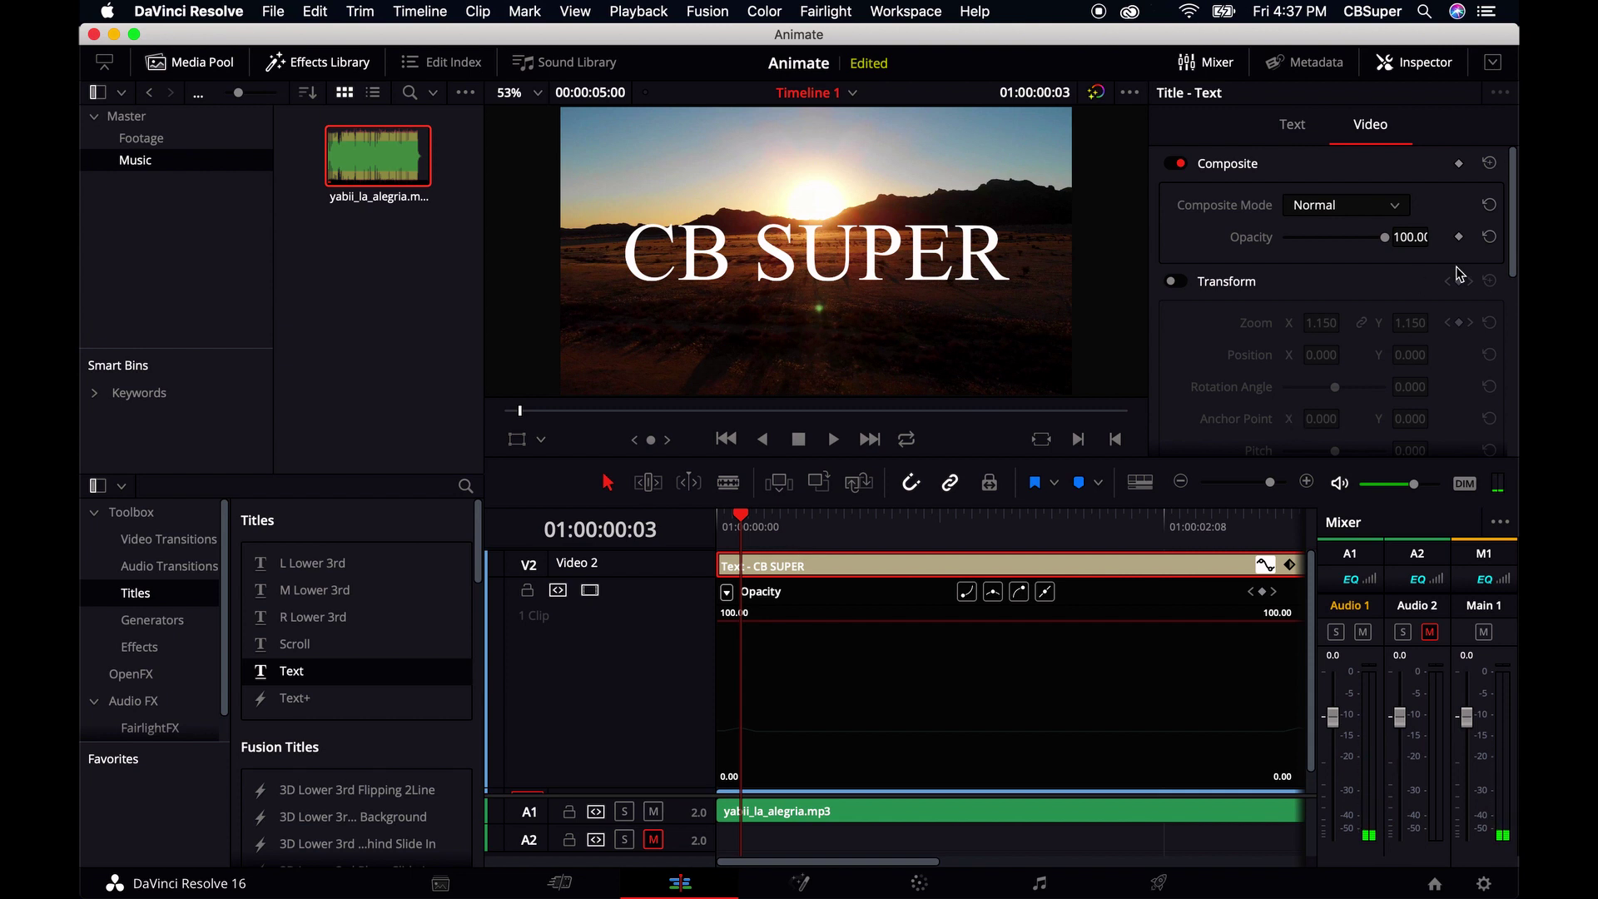
click(1462, 239)
key(Left)
key(Left)
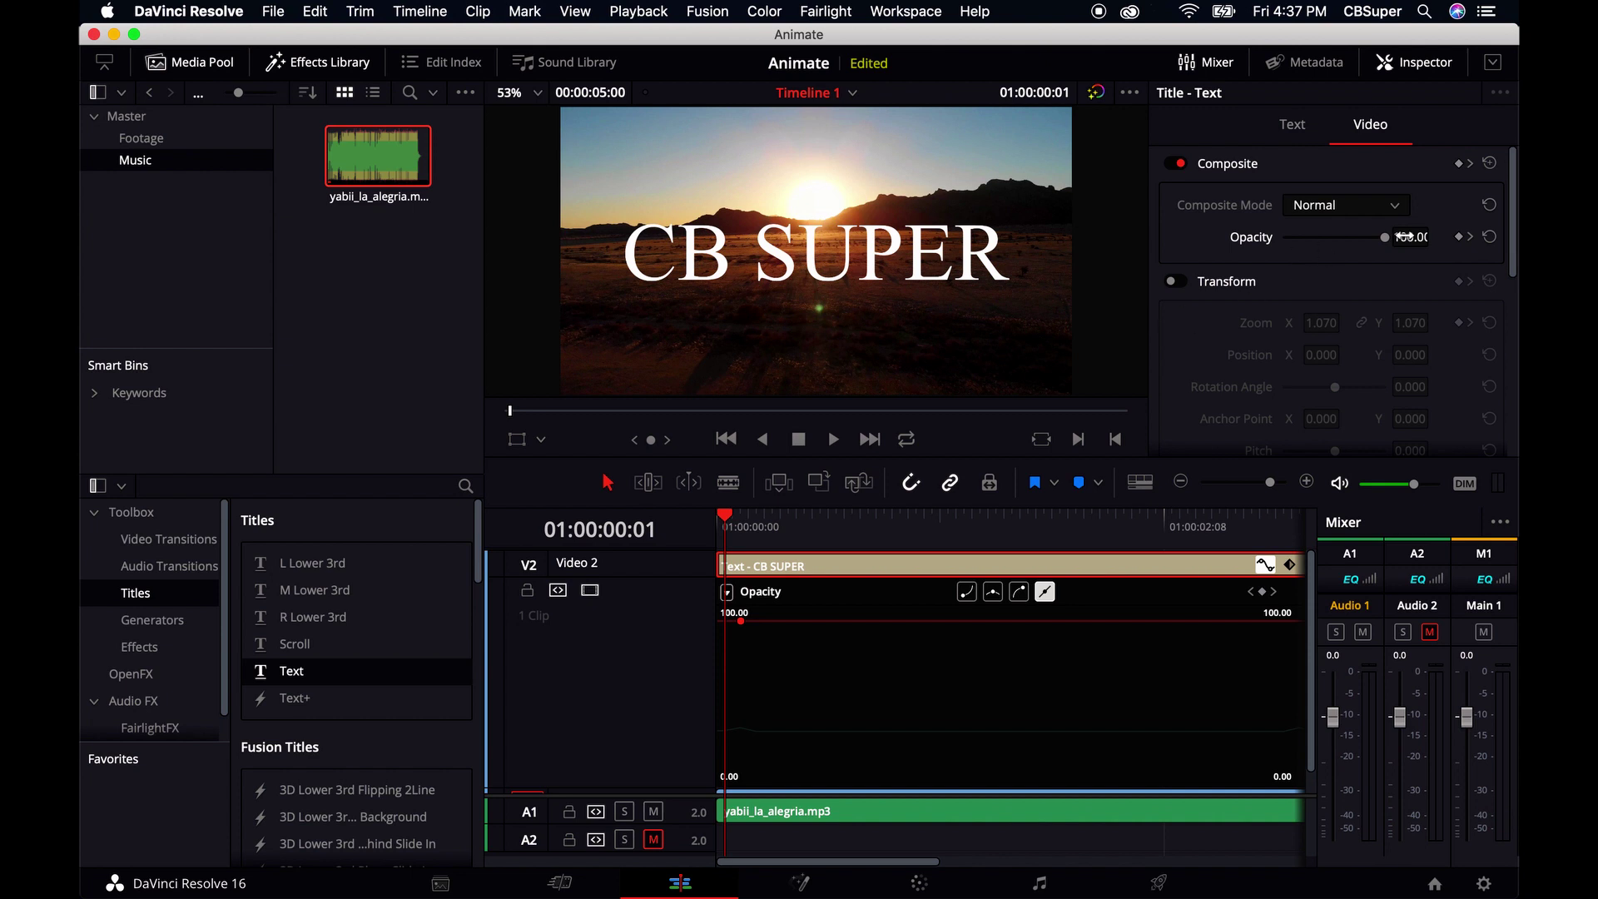
drag(1391, 238, 1151, 240)
key(Right)
key(Right)
key(Right)
key(Right)
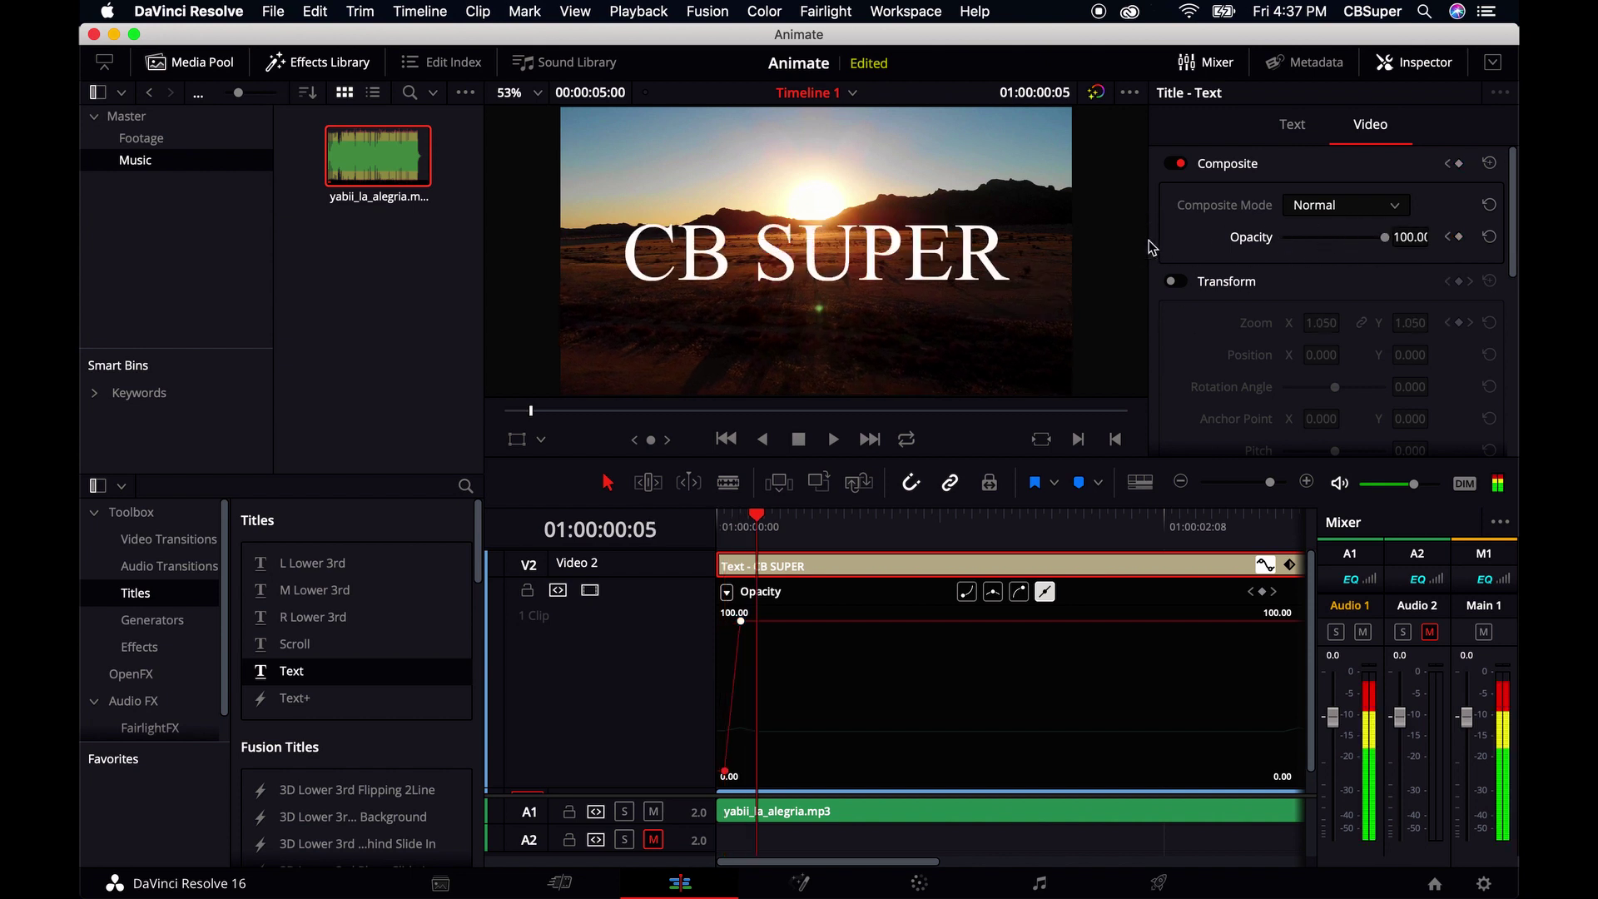
drag(1386, 238, 1151, 348)
- Add a later flash: opacity keyed at 0, up to 100, then back to 0
key(space)
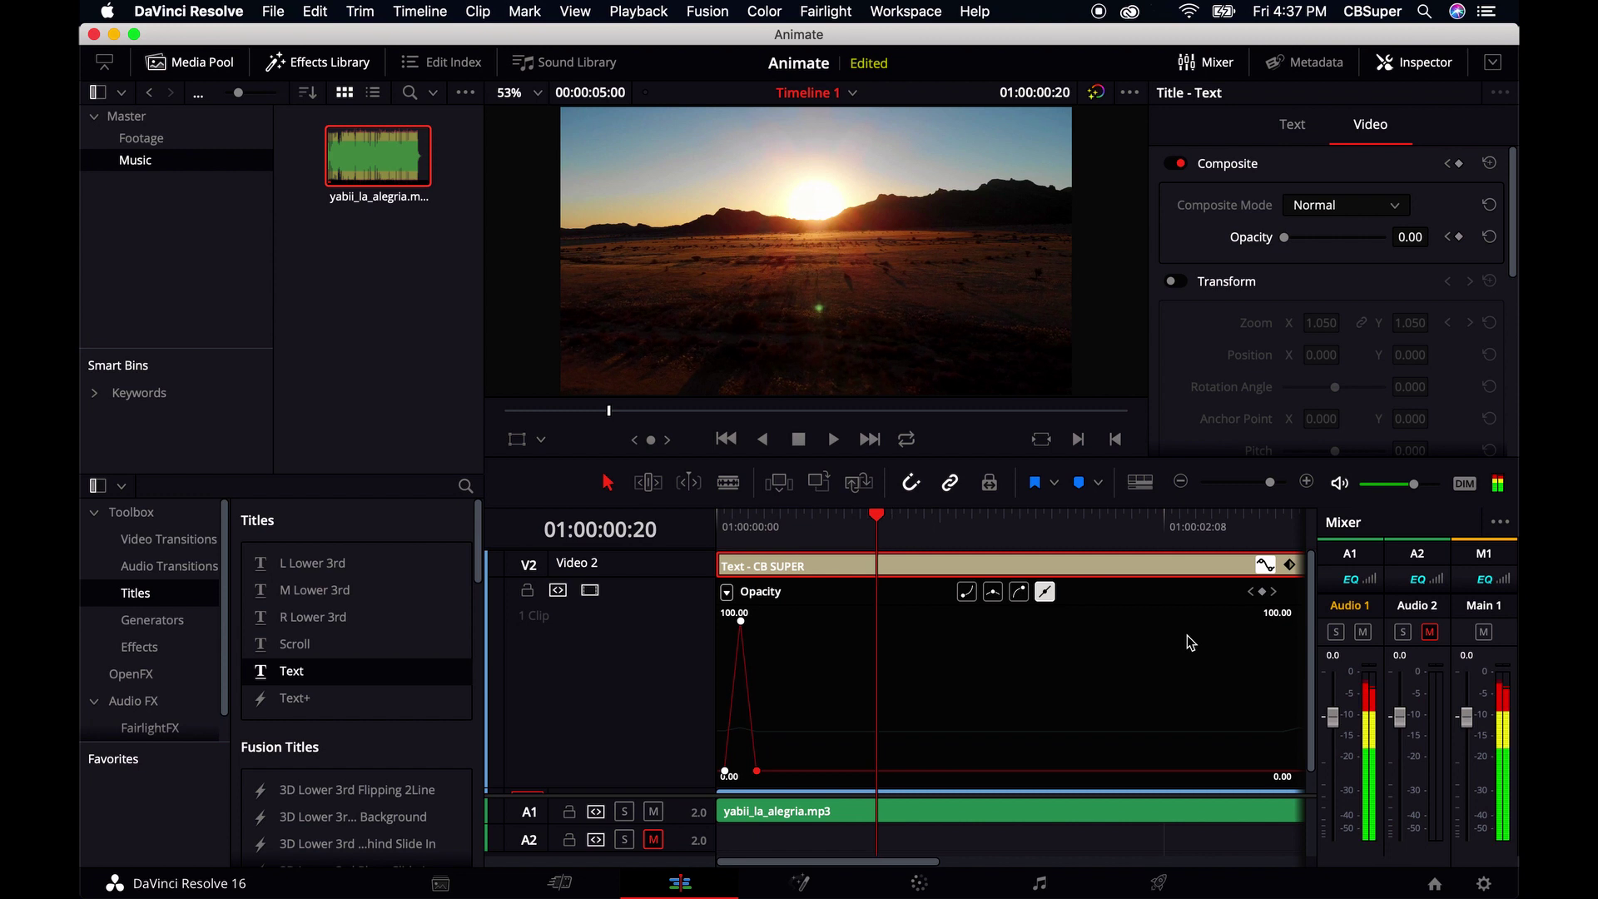
key(Left)
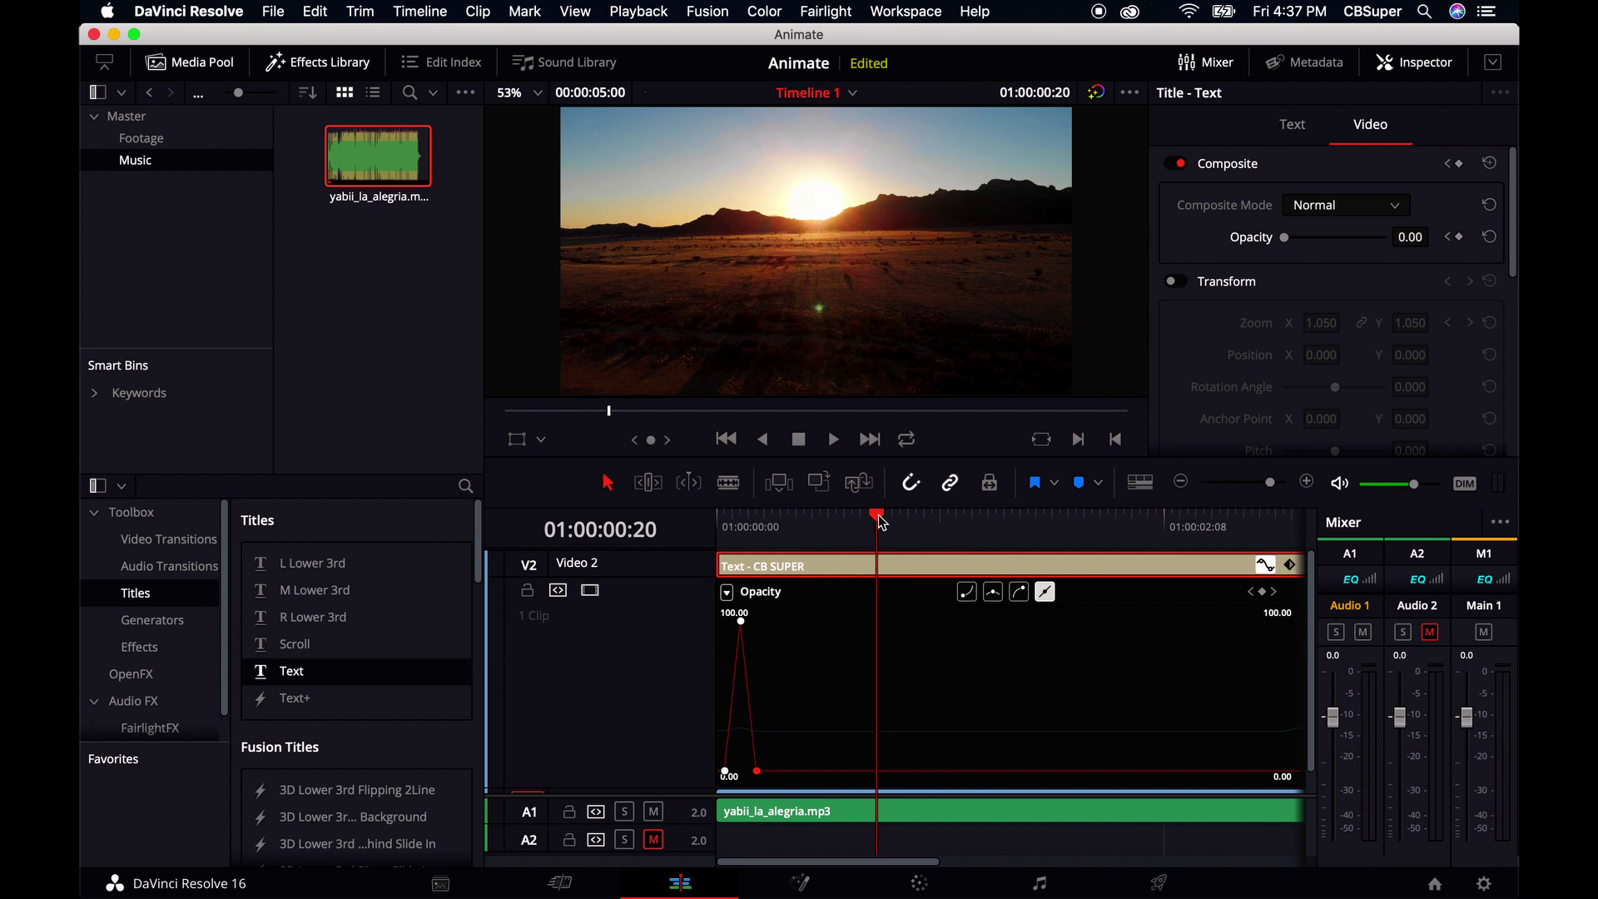
key(Left)
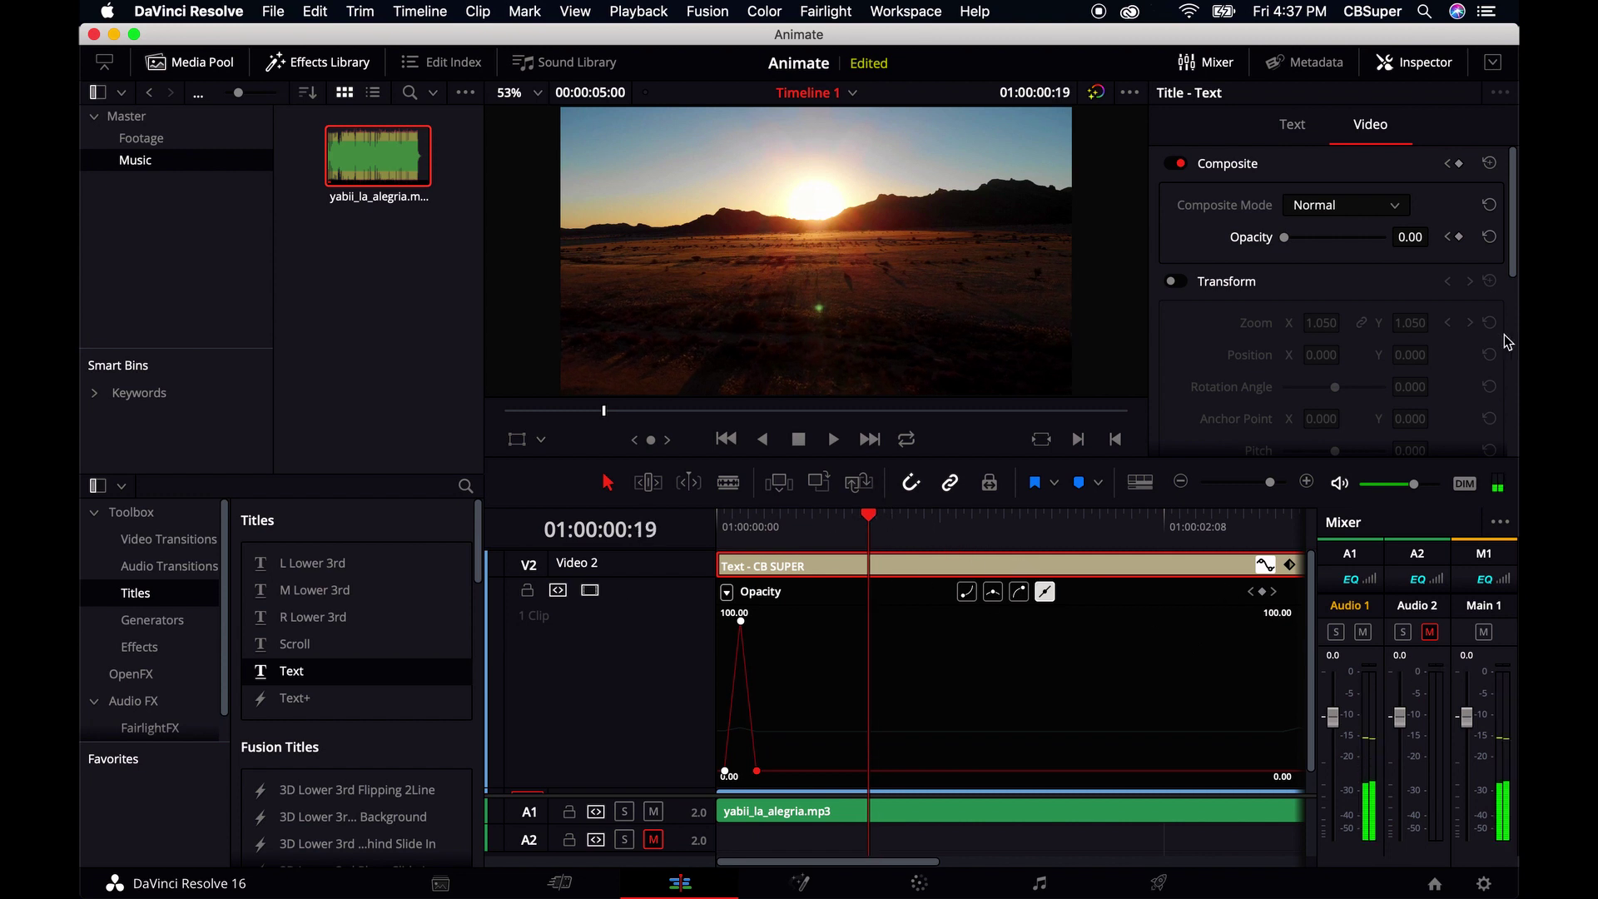
click(1459, 237)
key(Right)
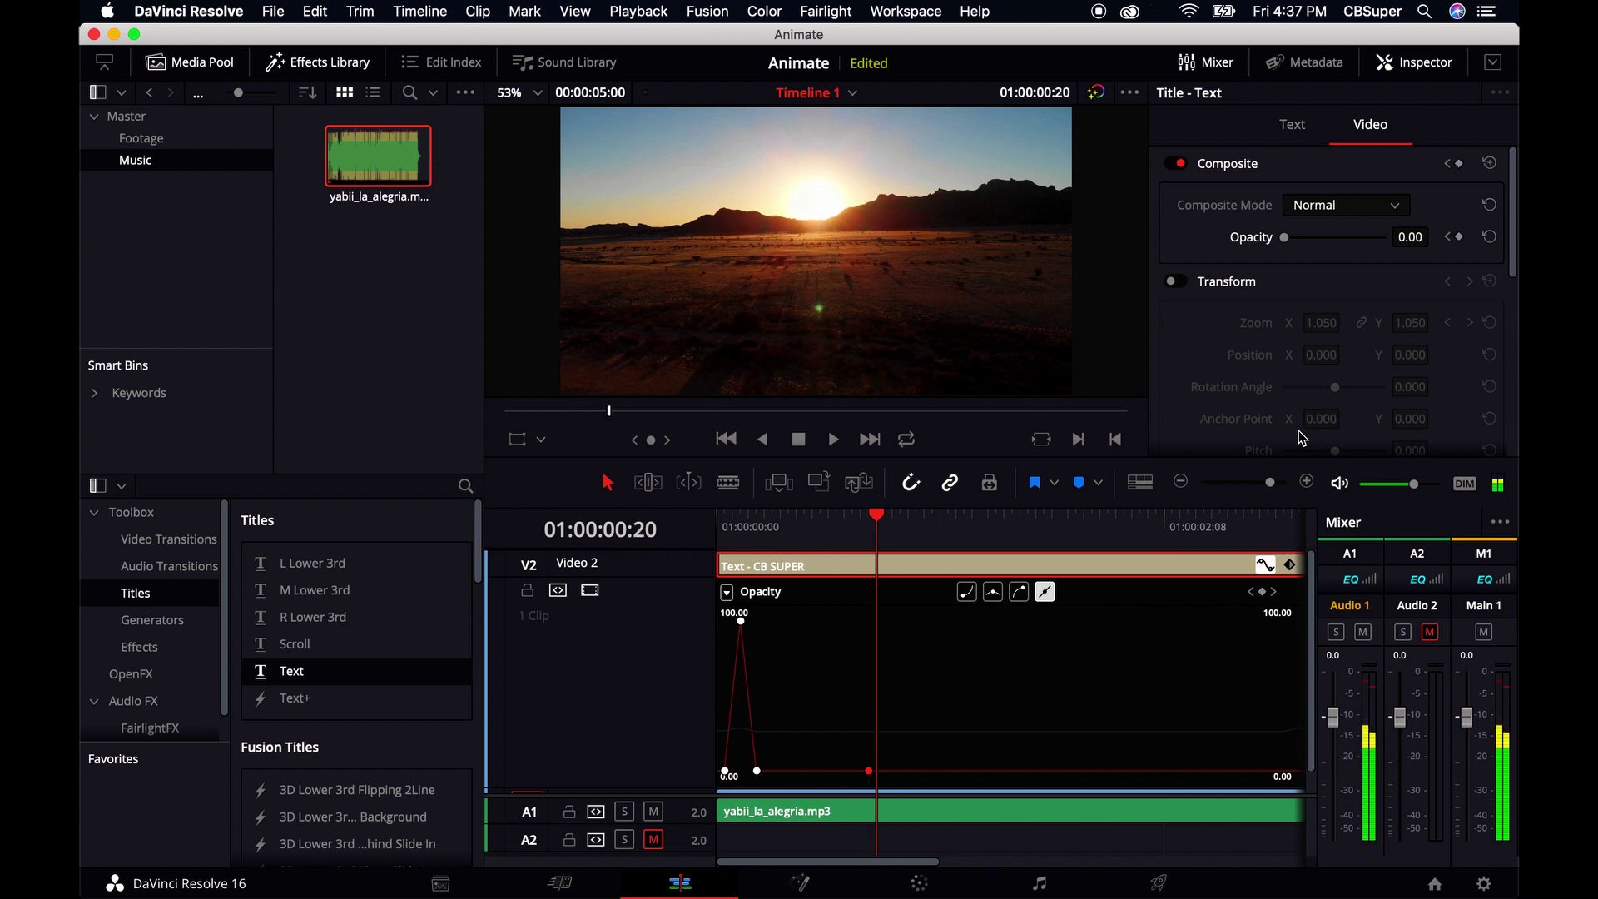
drag(1284, 237, 1439, 241)
key(Right)
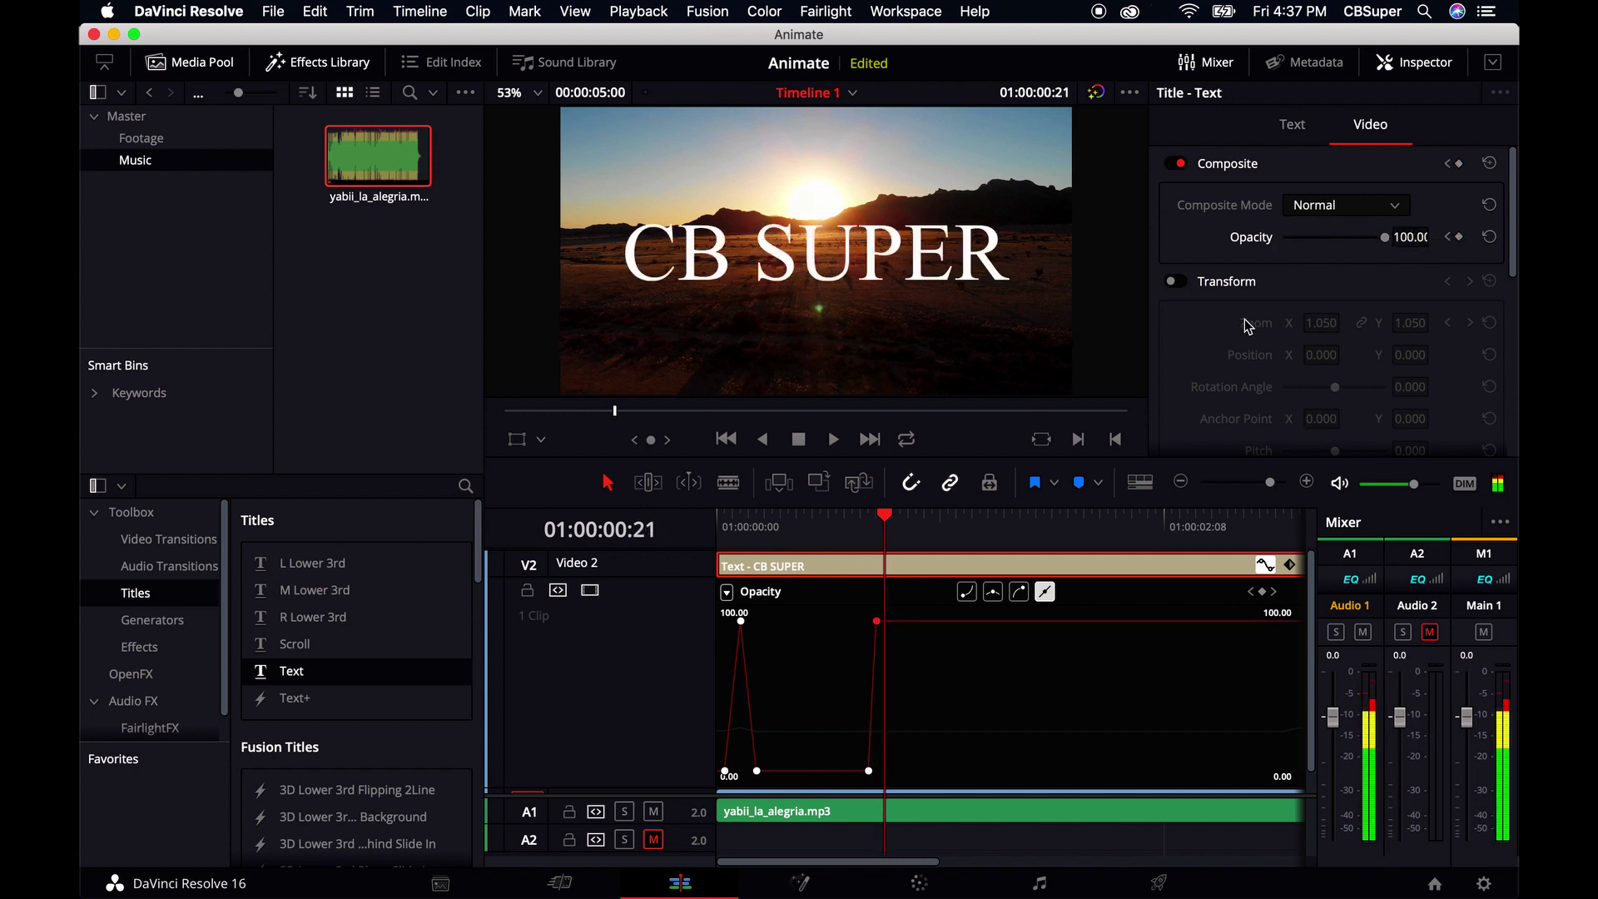
key(Right)
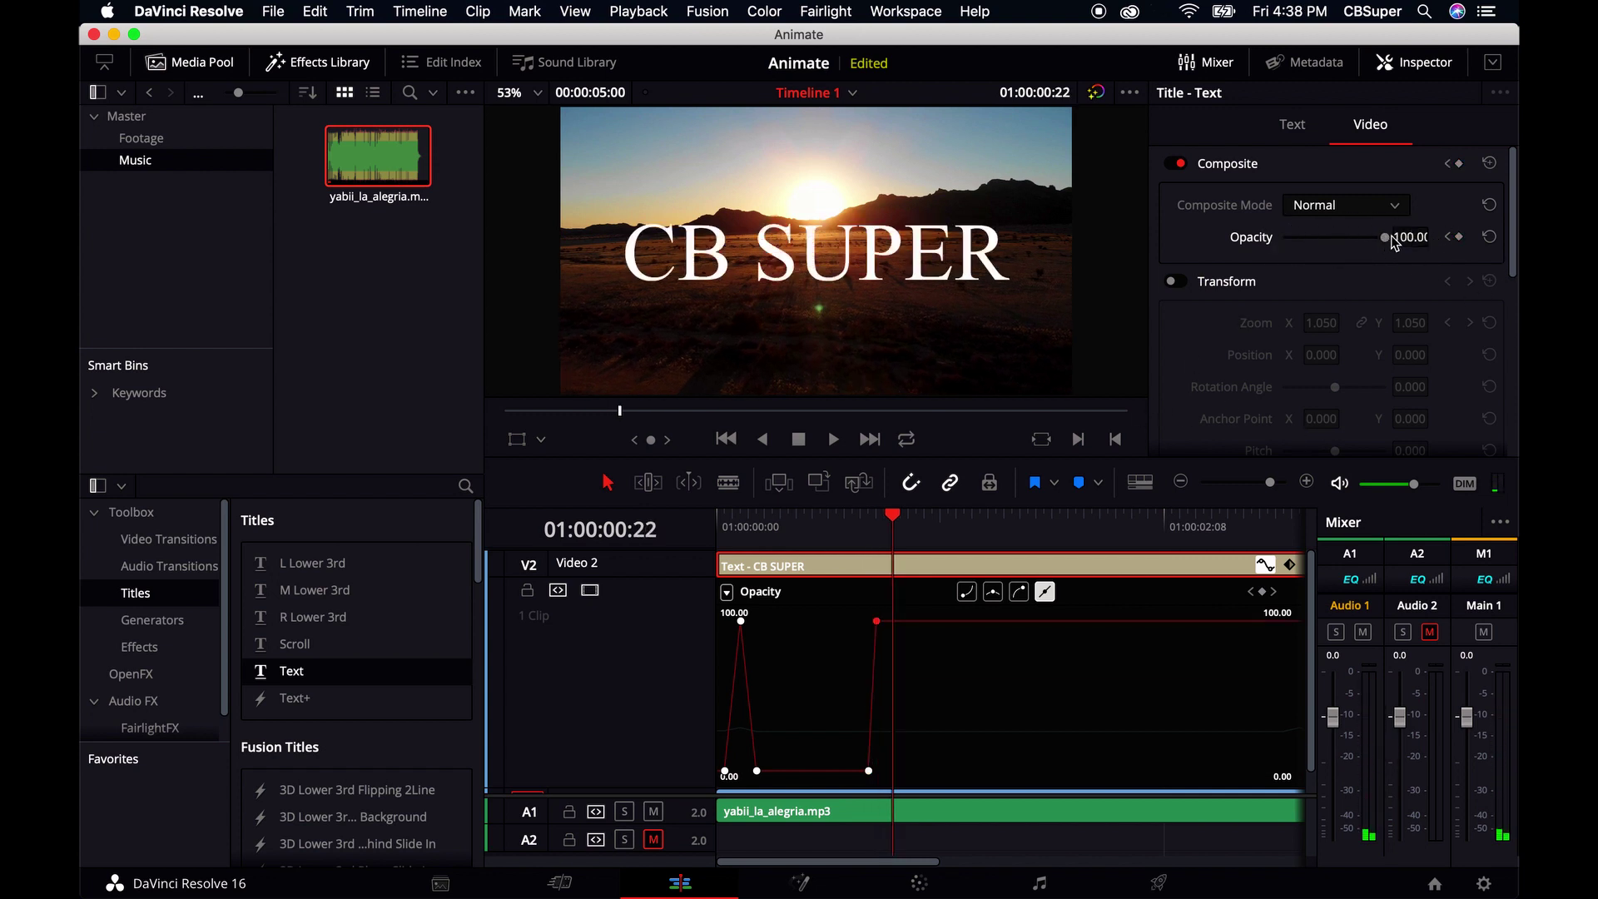
key(Right)
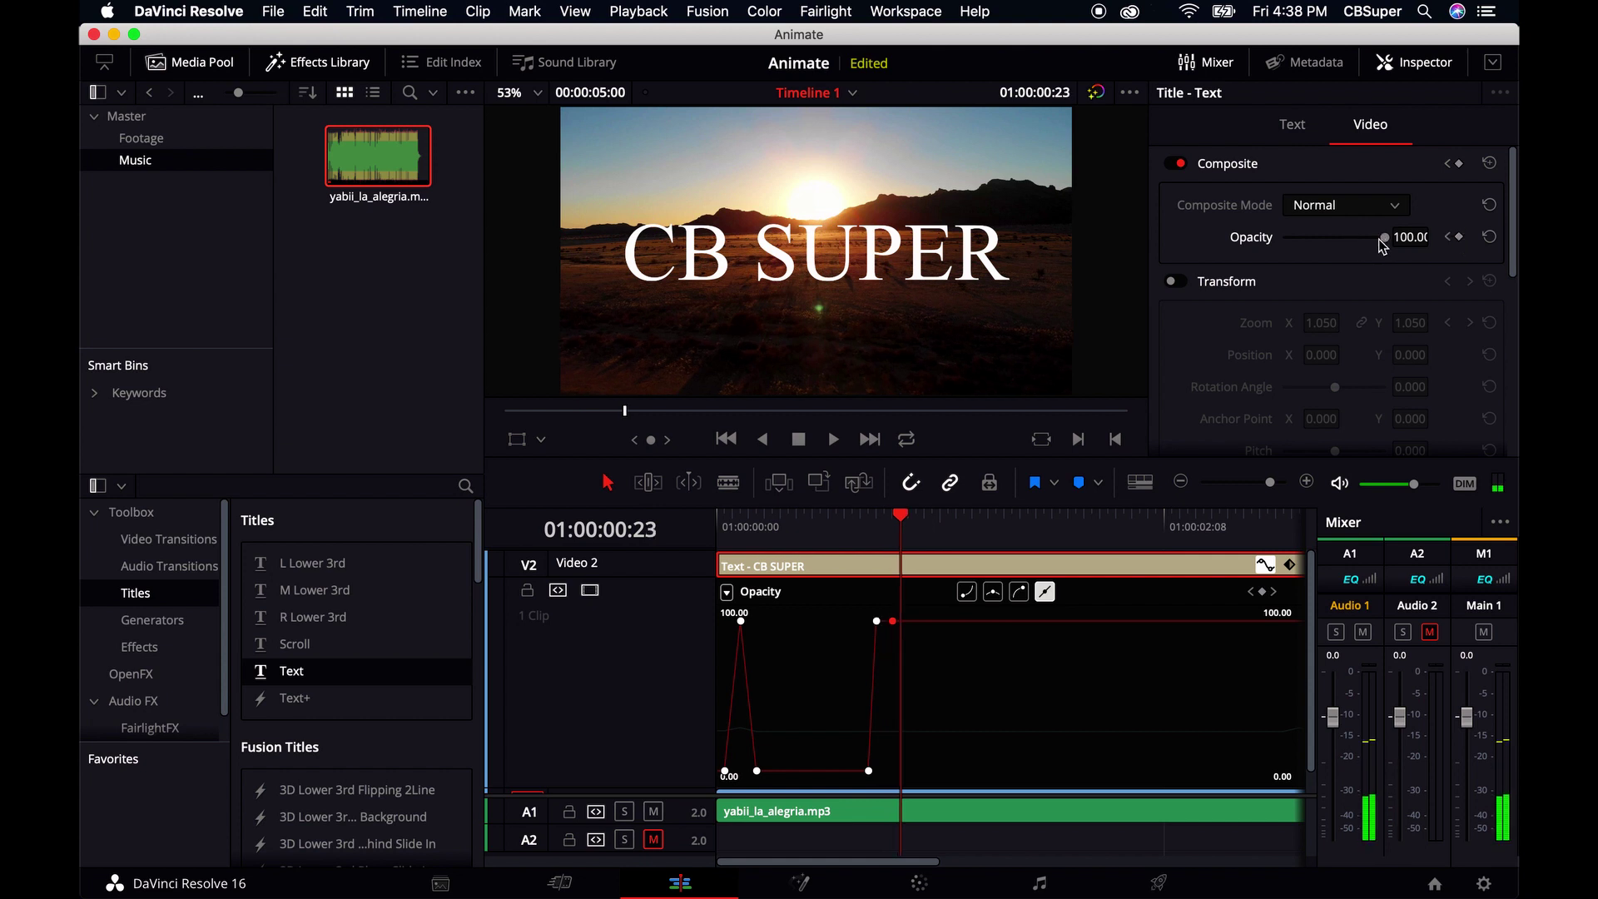
drag(1383, 237, 1282, 239)
key(Right)
key(Right)
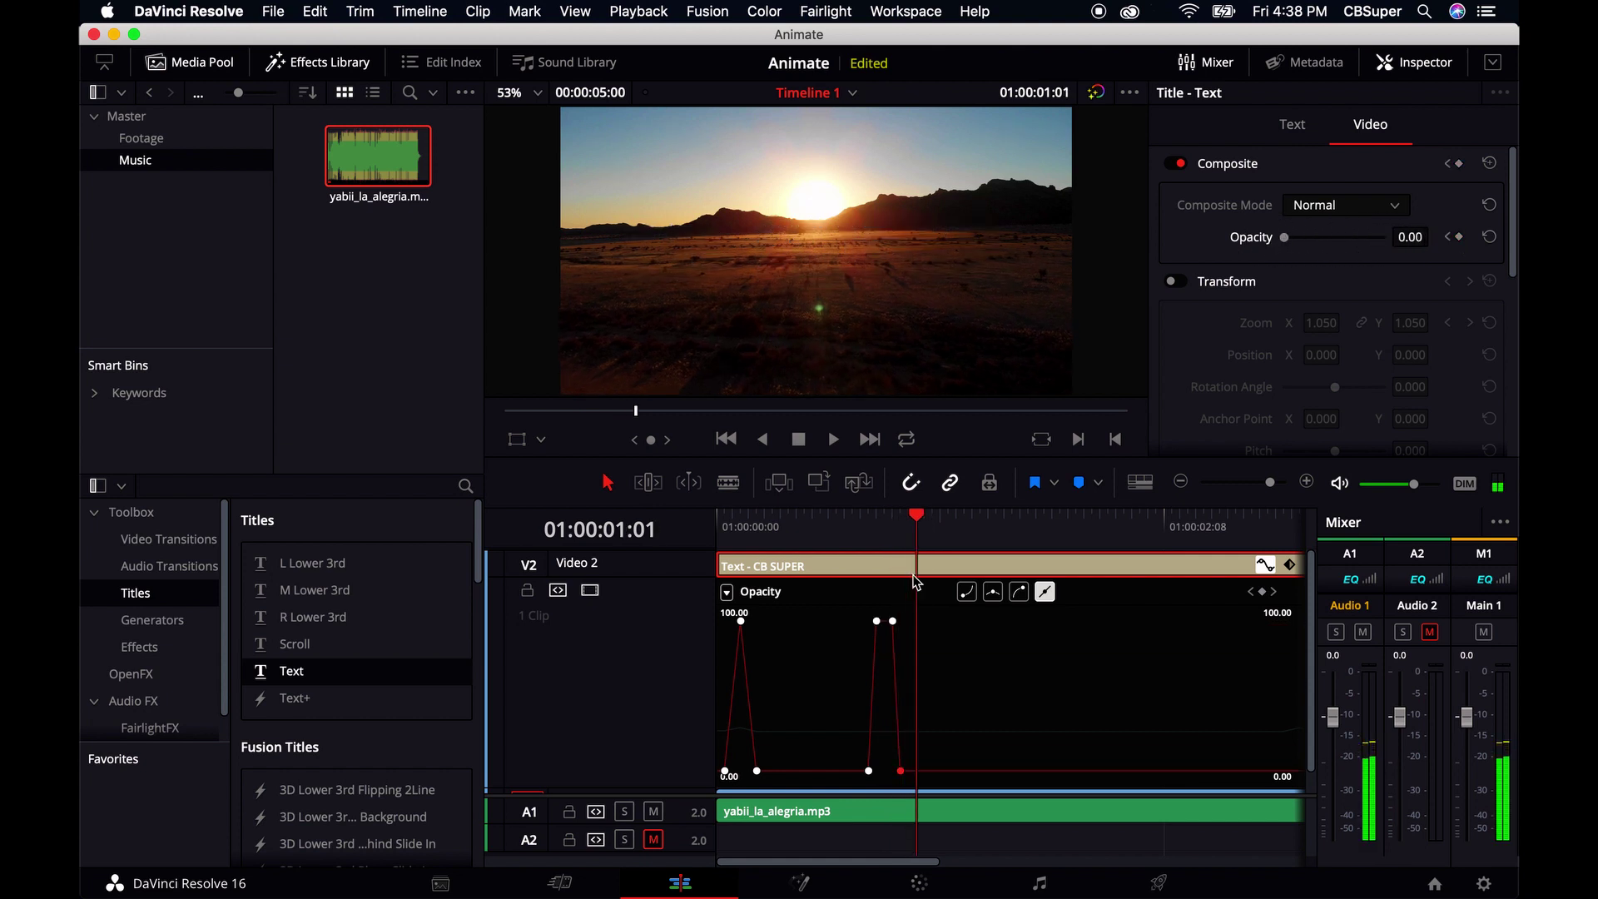
key(Right)
- Move the 100% opacity keyframes later to lengthen the flash, then preview it
key(Home)
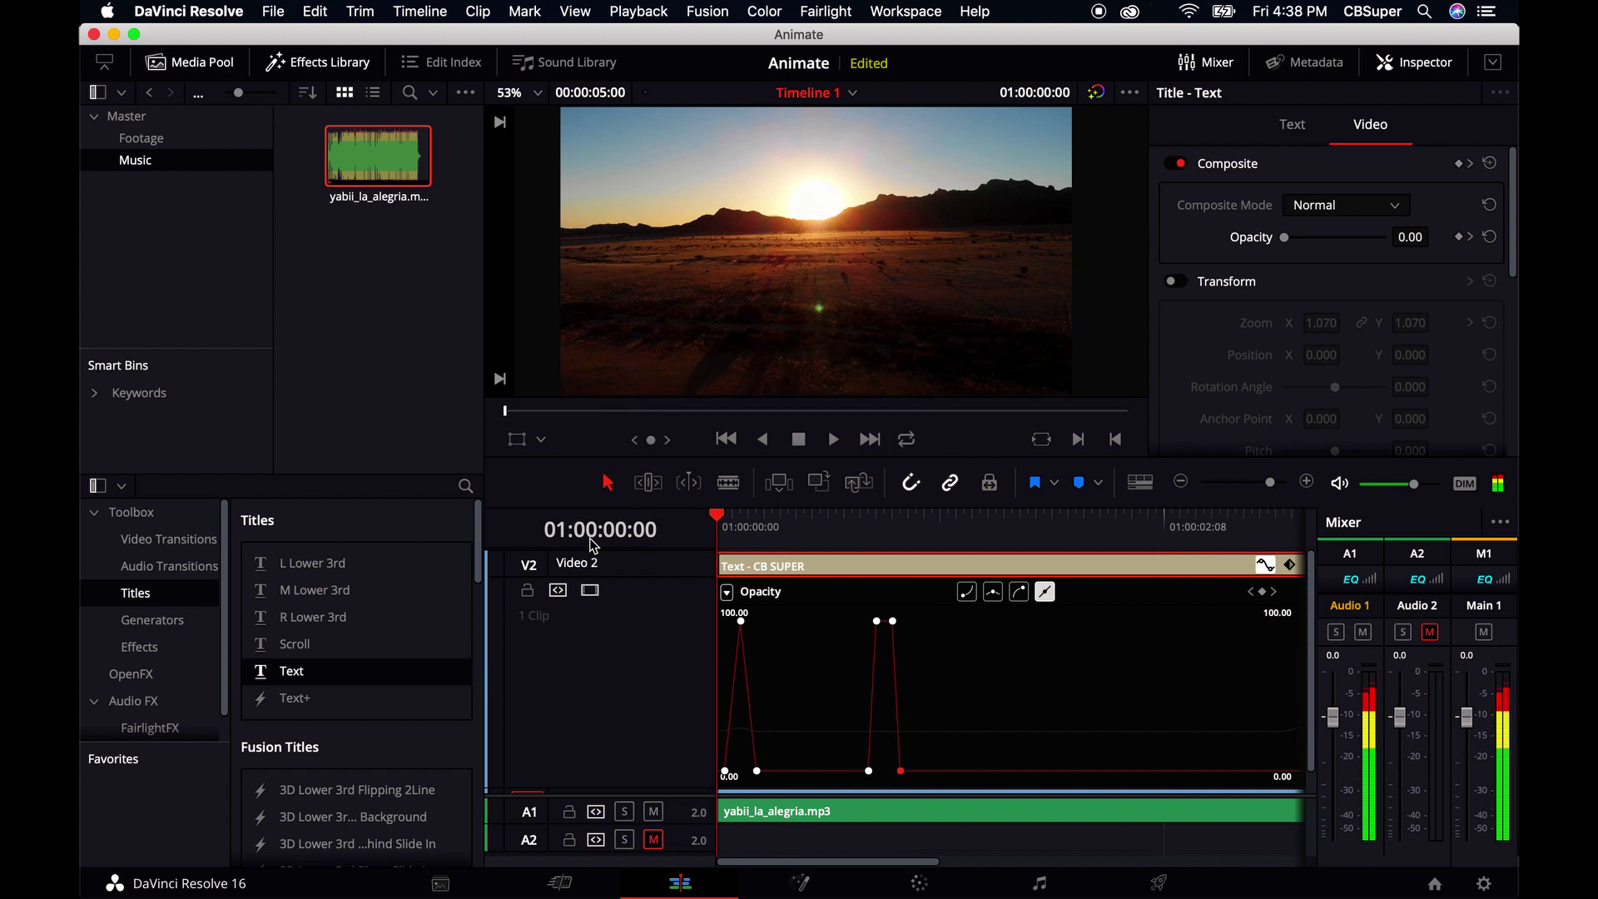
key(space)
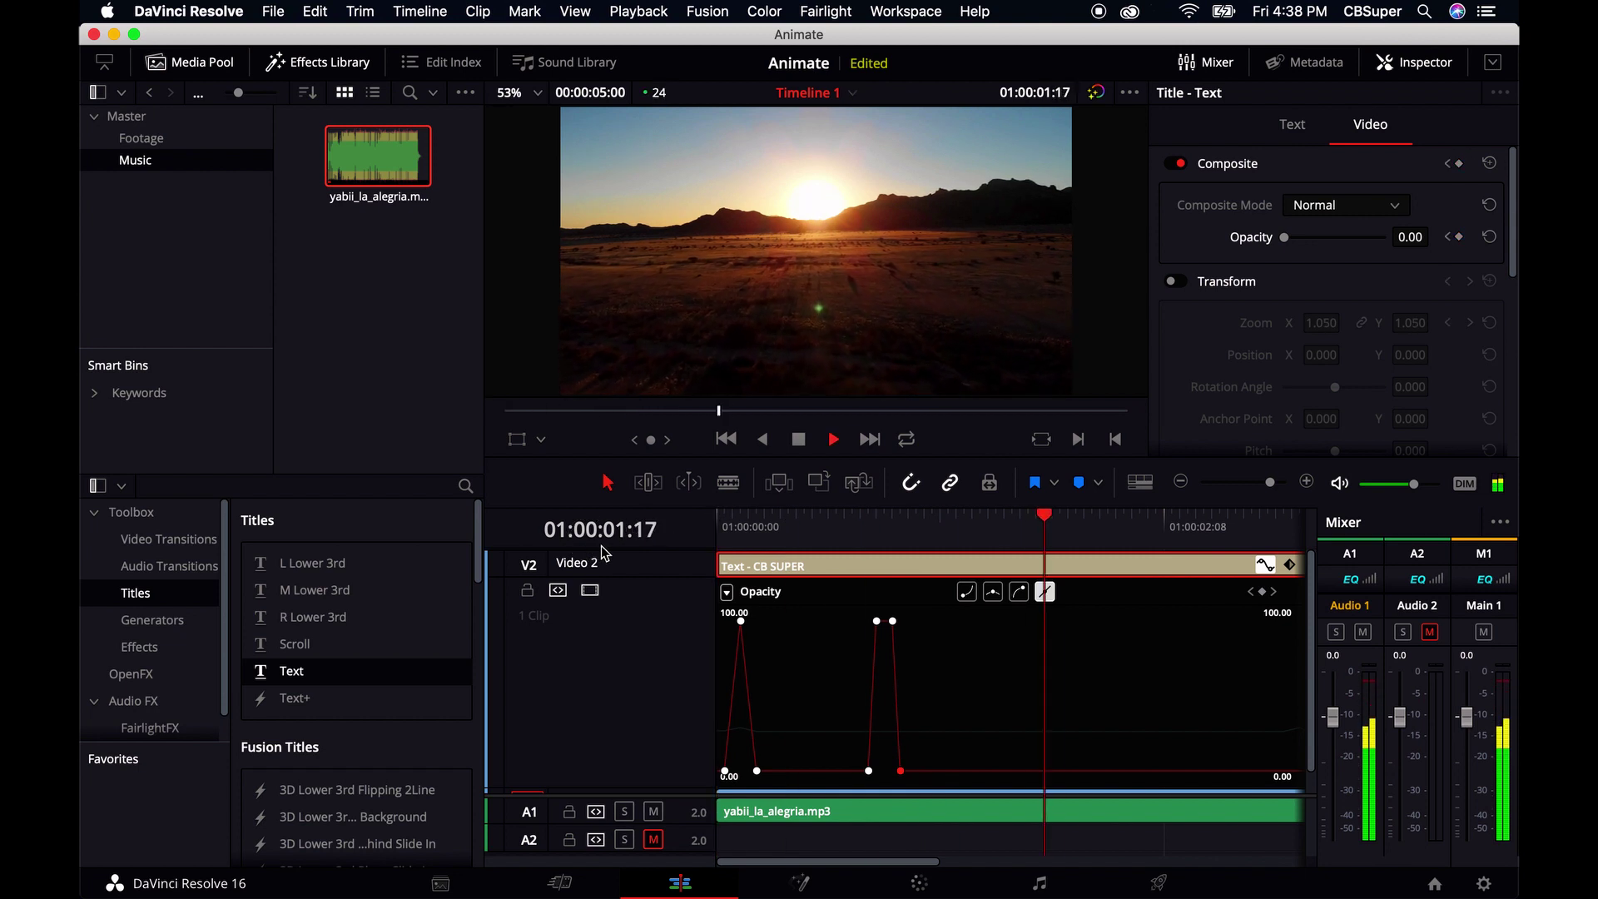
key(space)
drag(893, 633, 922, 775)
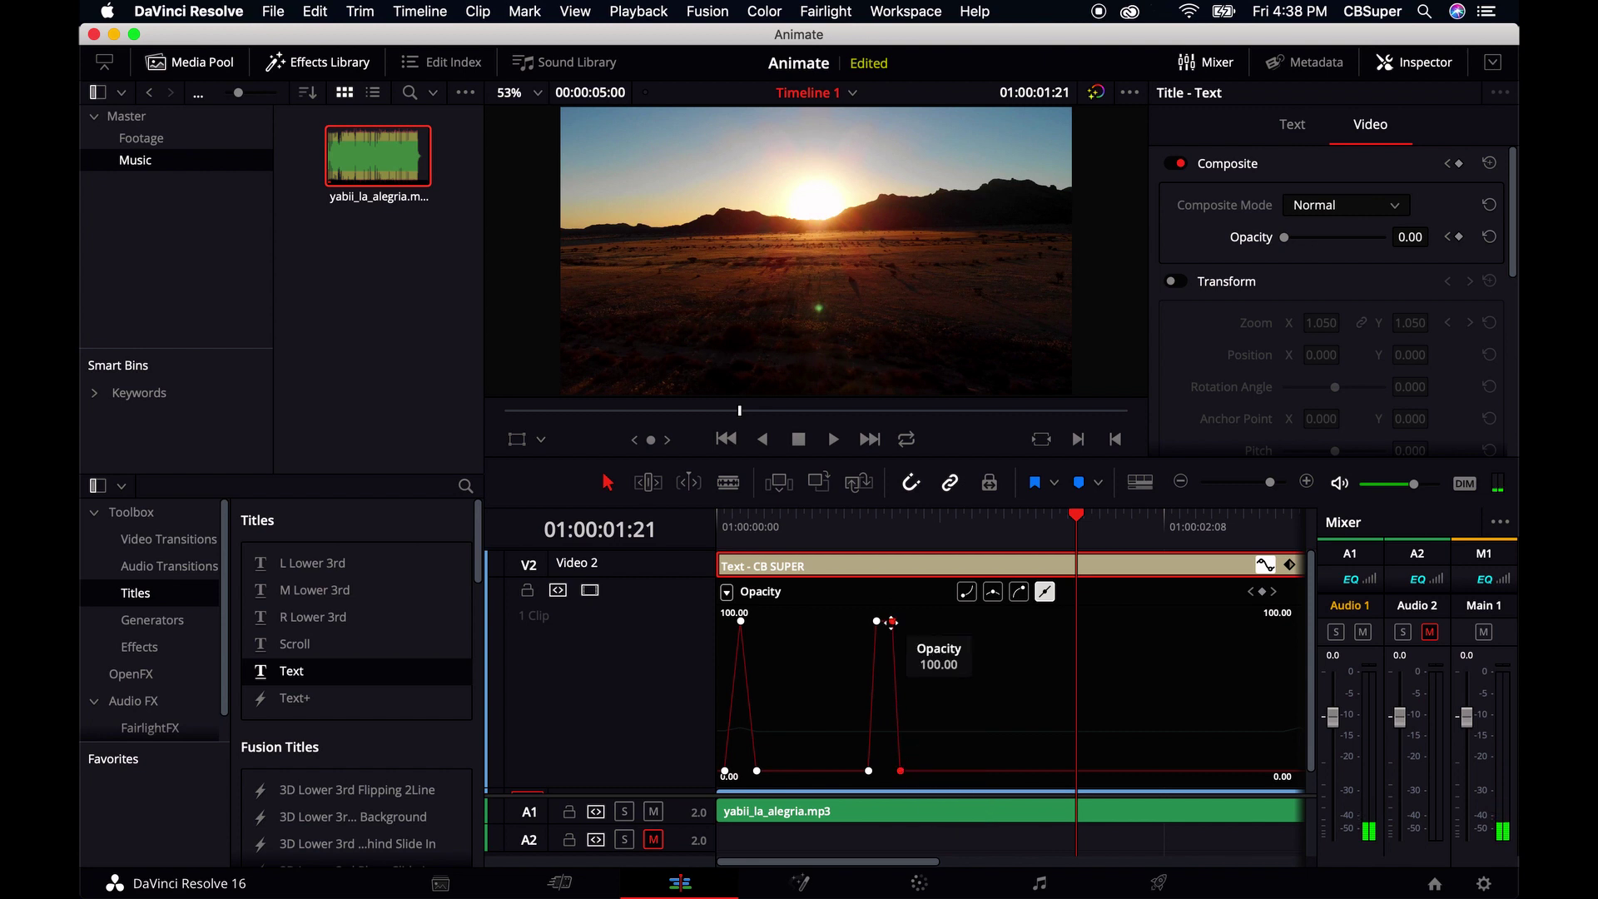
drag(893, 621, 1036, 623)
drag(1039, 523, 722, 520)
key(space)
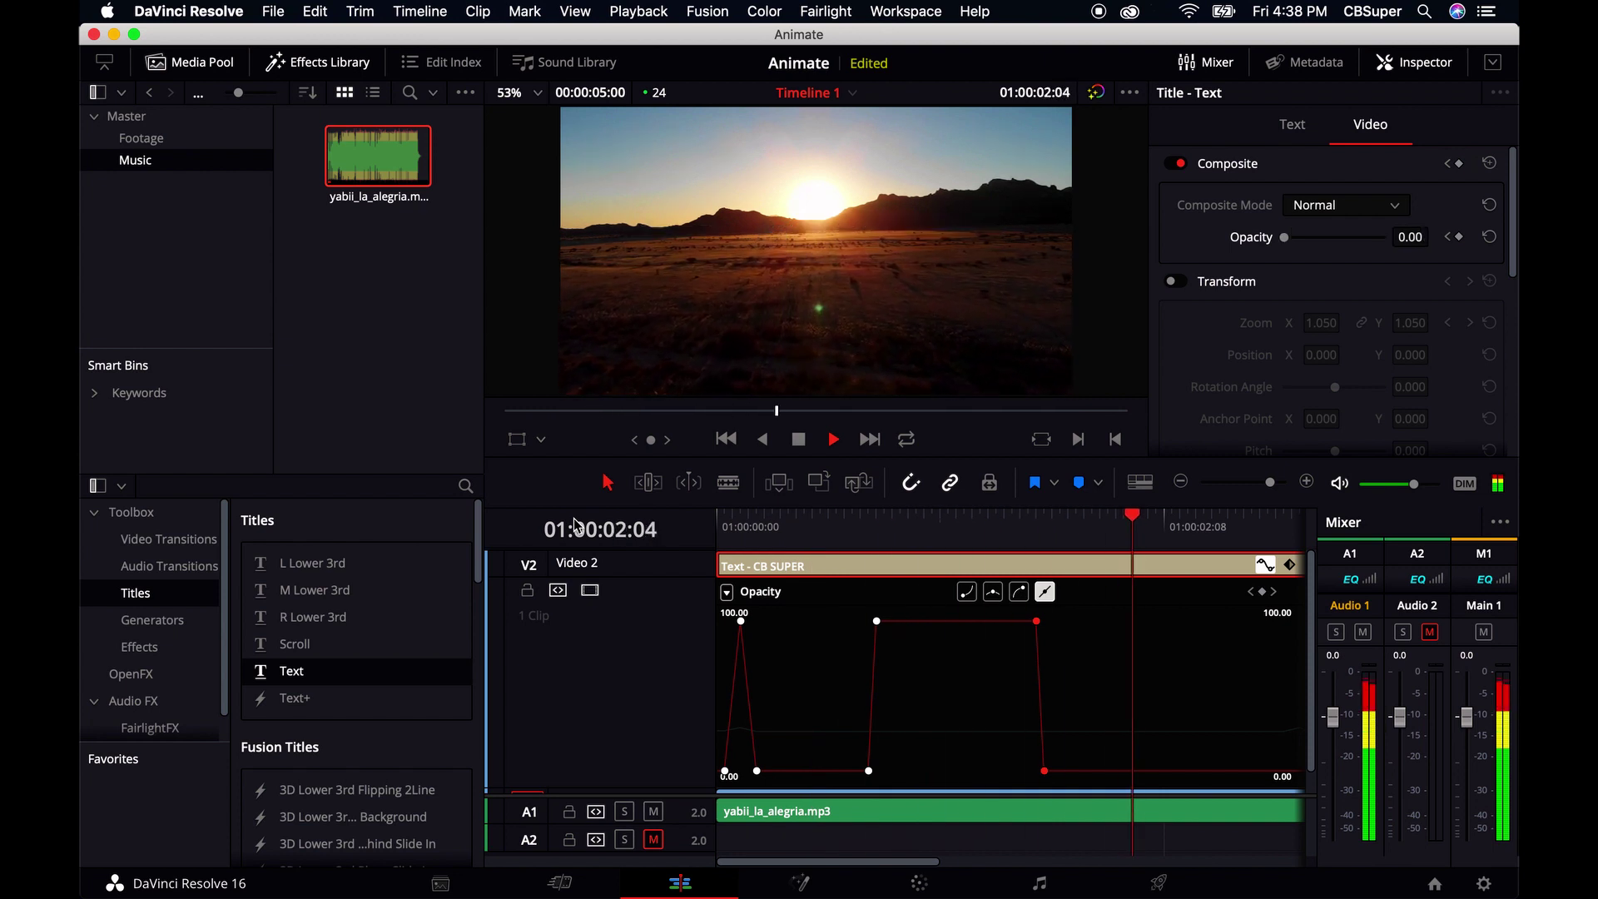
key(space)
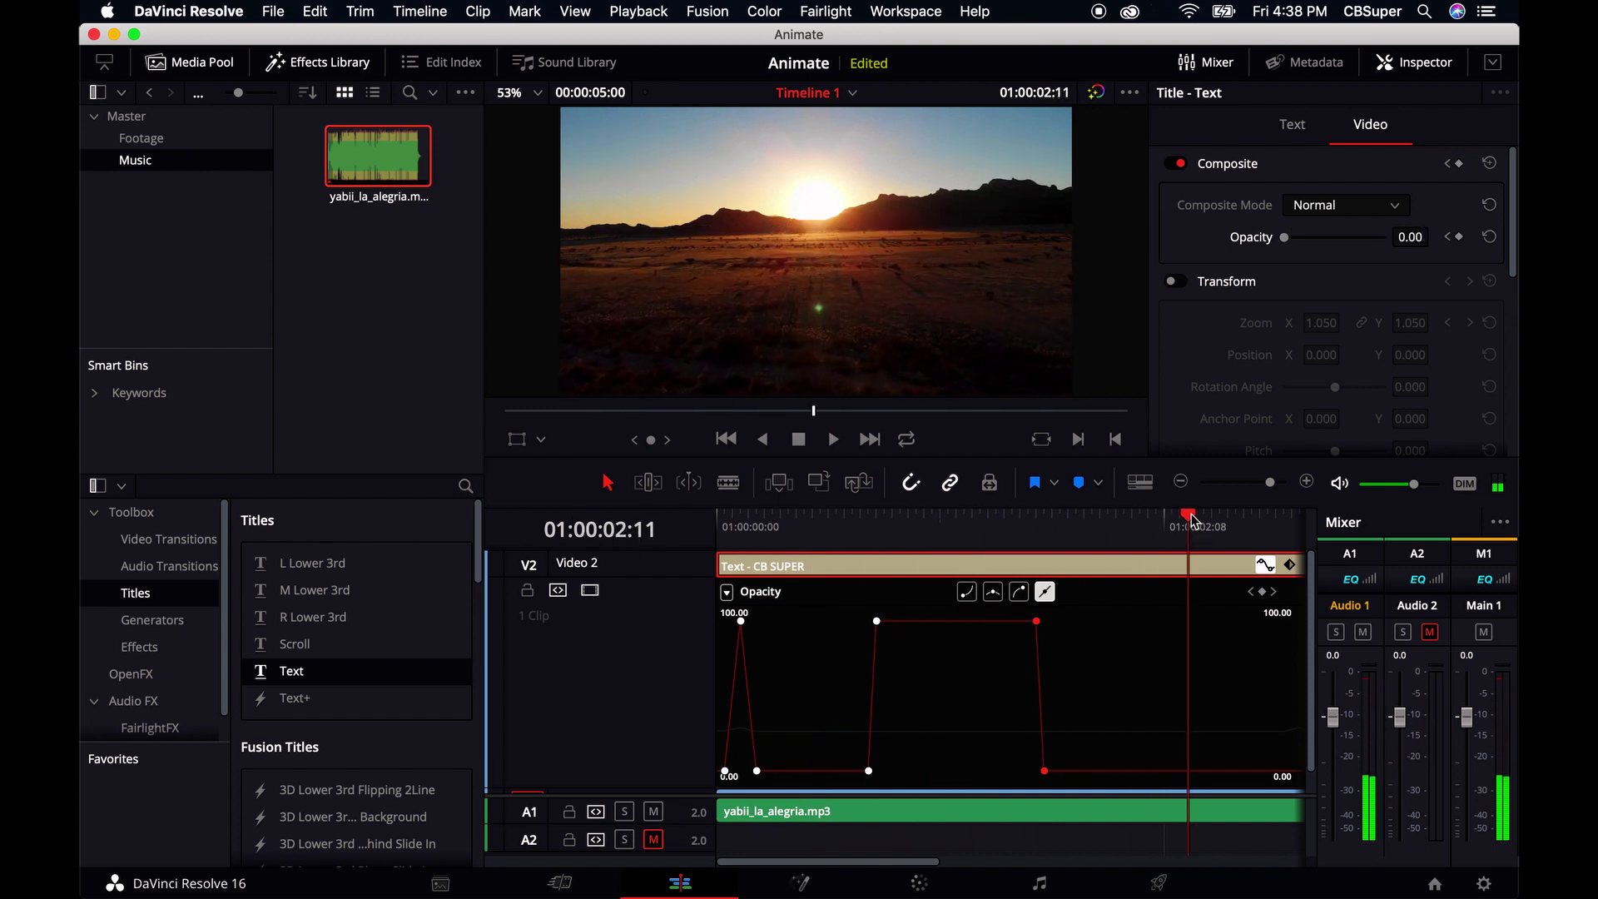
- Raise opacity from 0 at 01:00:02:06 to 100 at 01:00:02:07
key(Left)
key(Left)
key(Left)
key(Left)
key(Left)
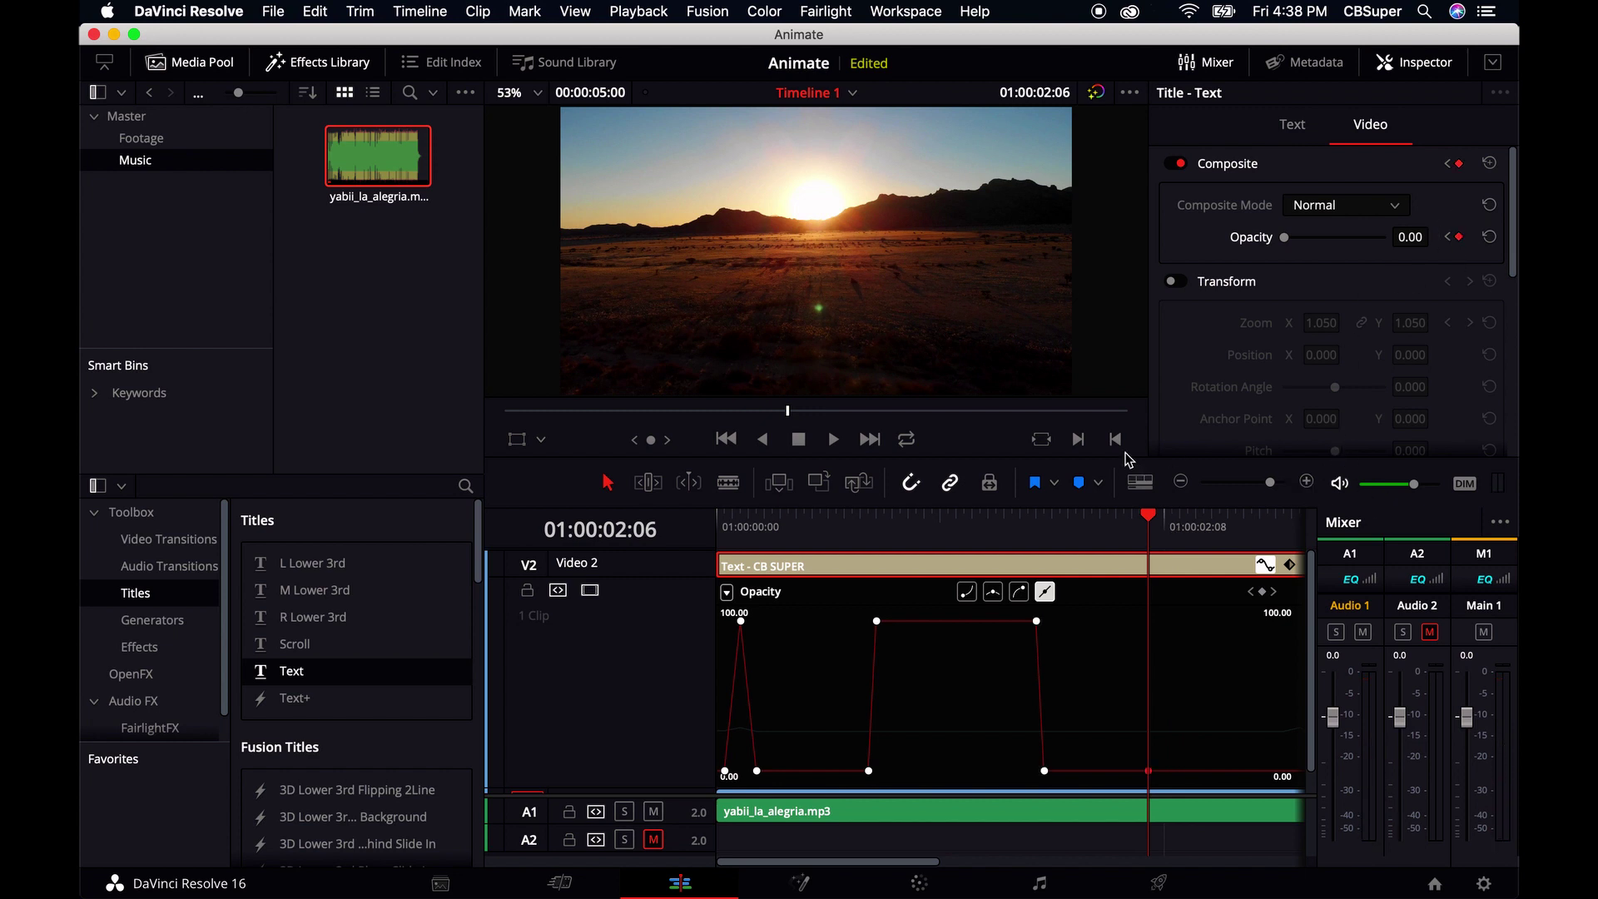
key(Right)
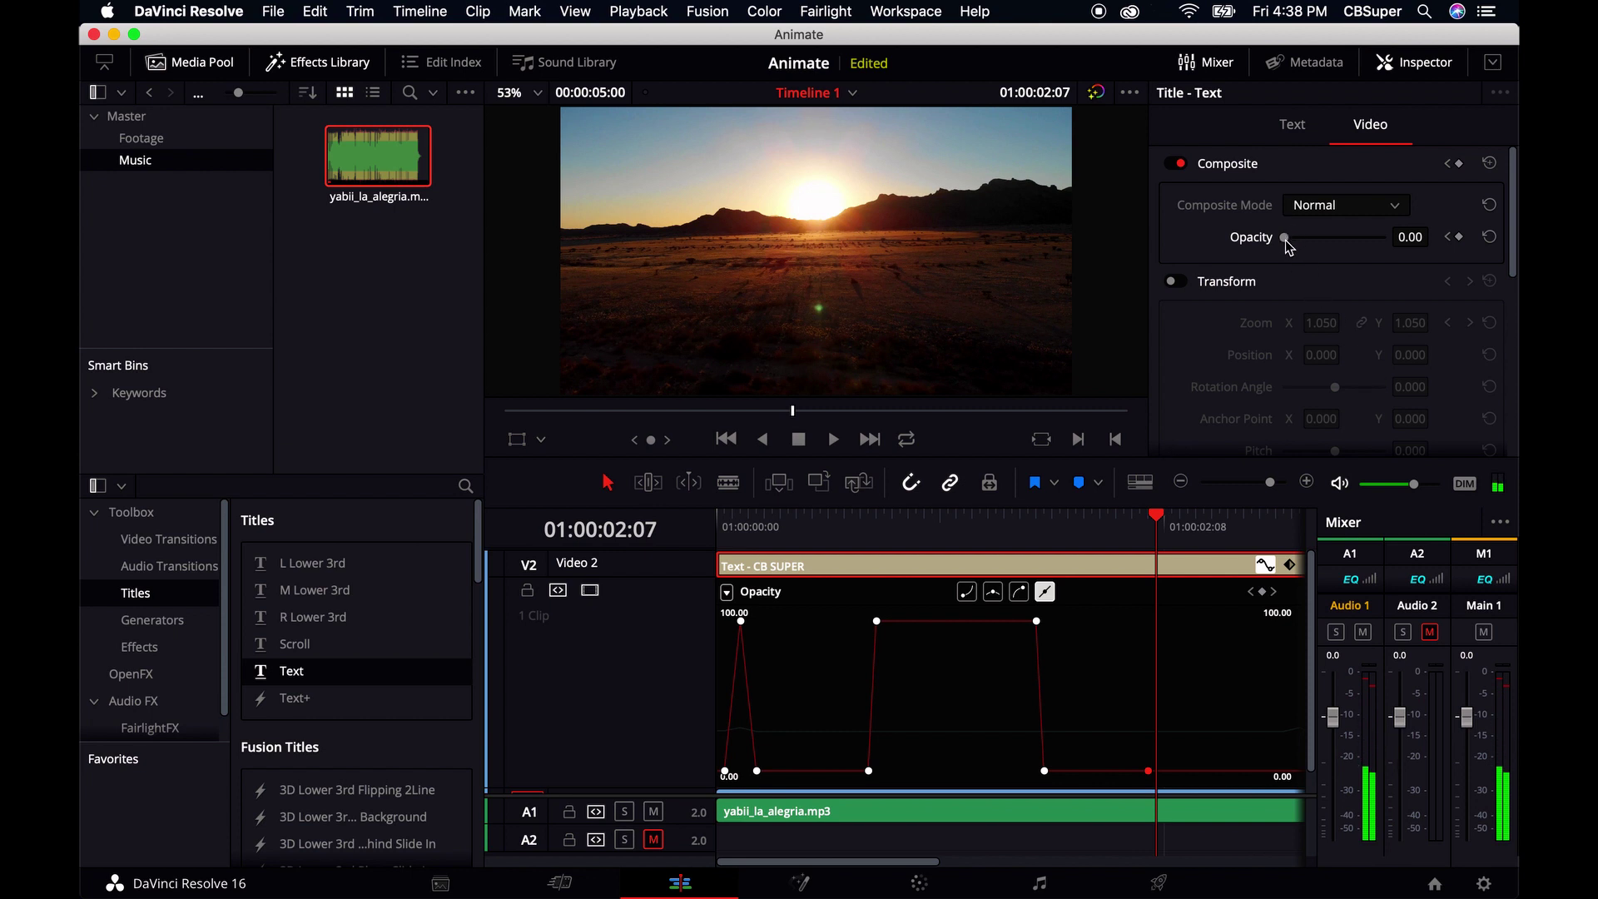
drag(1286, 239, 1421, 243)
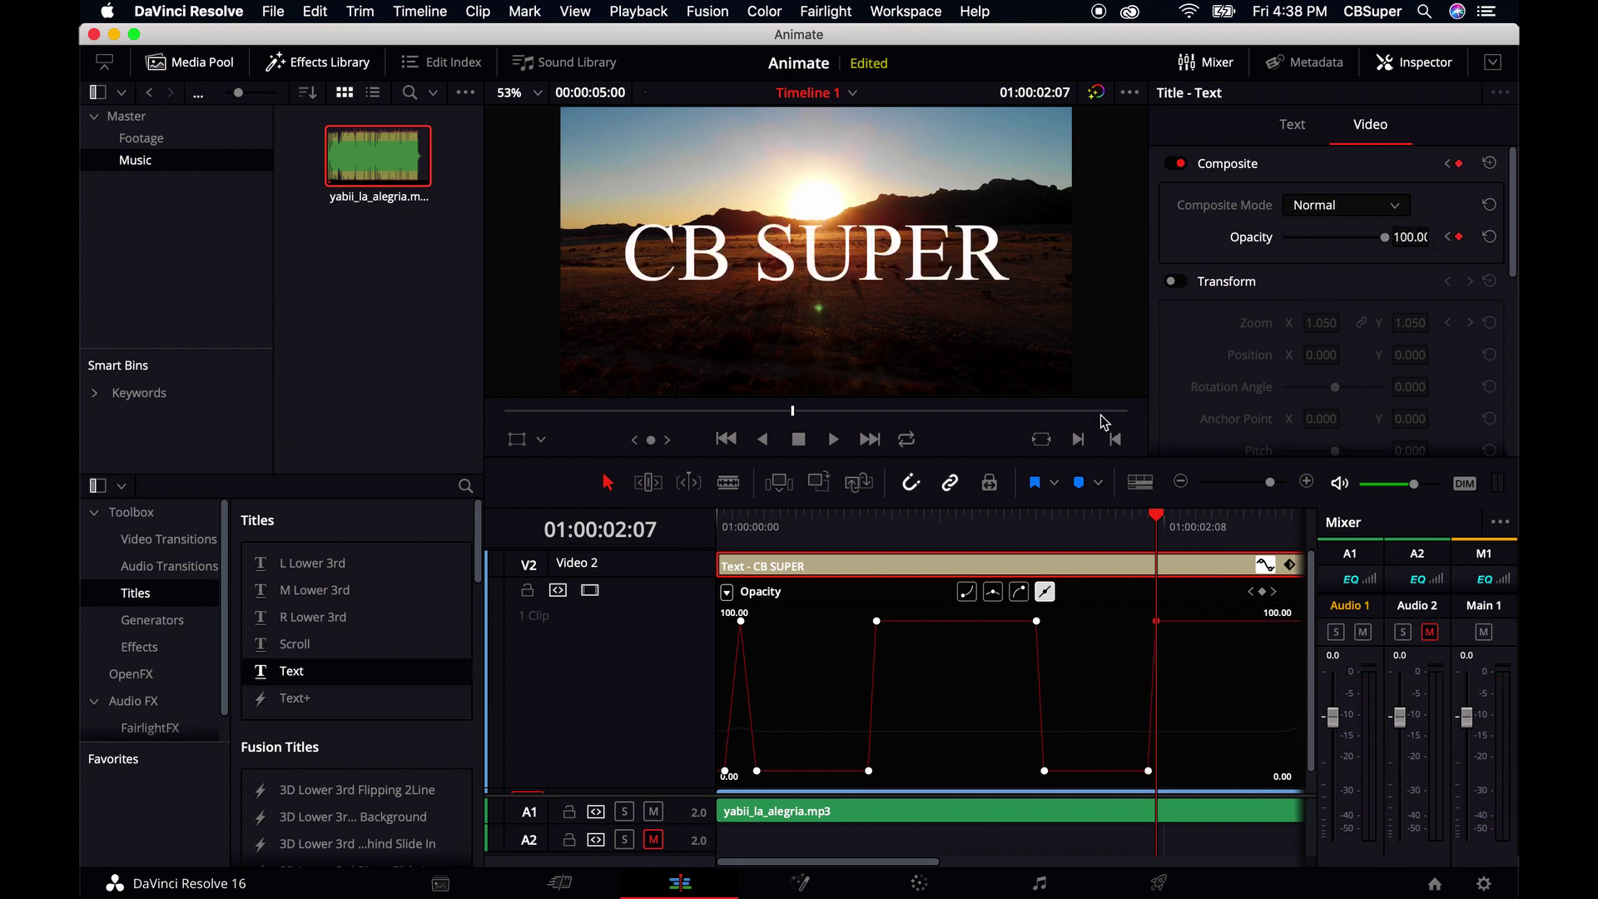
key(Right)
key(Right)
key(Right)
key(Right)
key(Right)
key(Right)
key(Right)
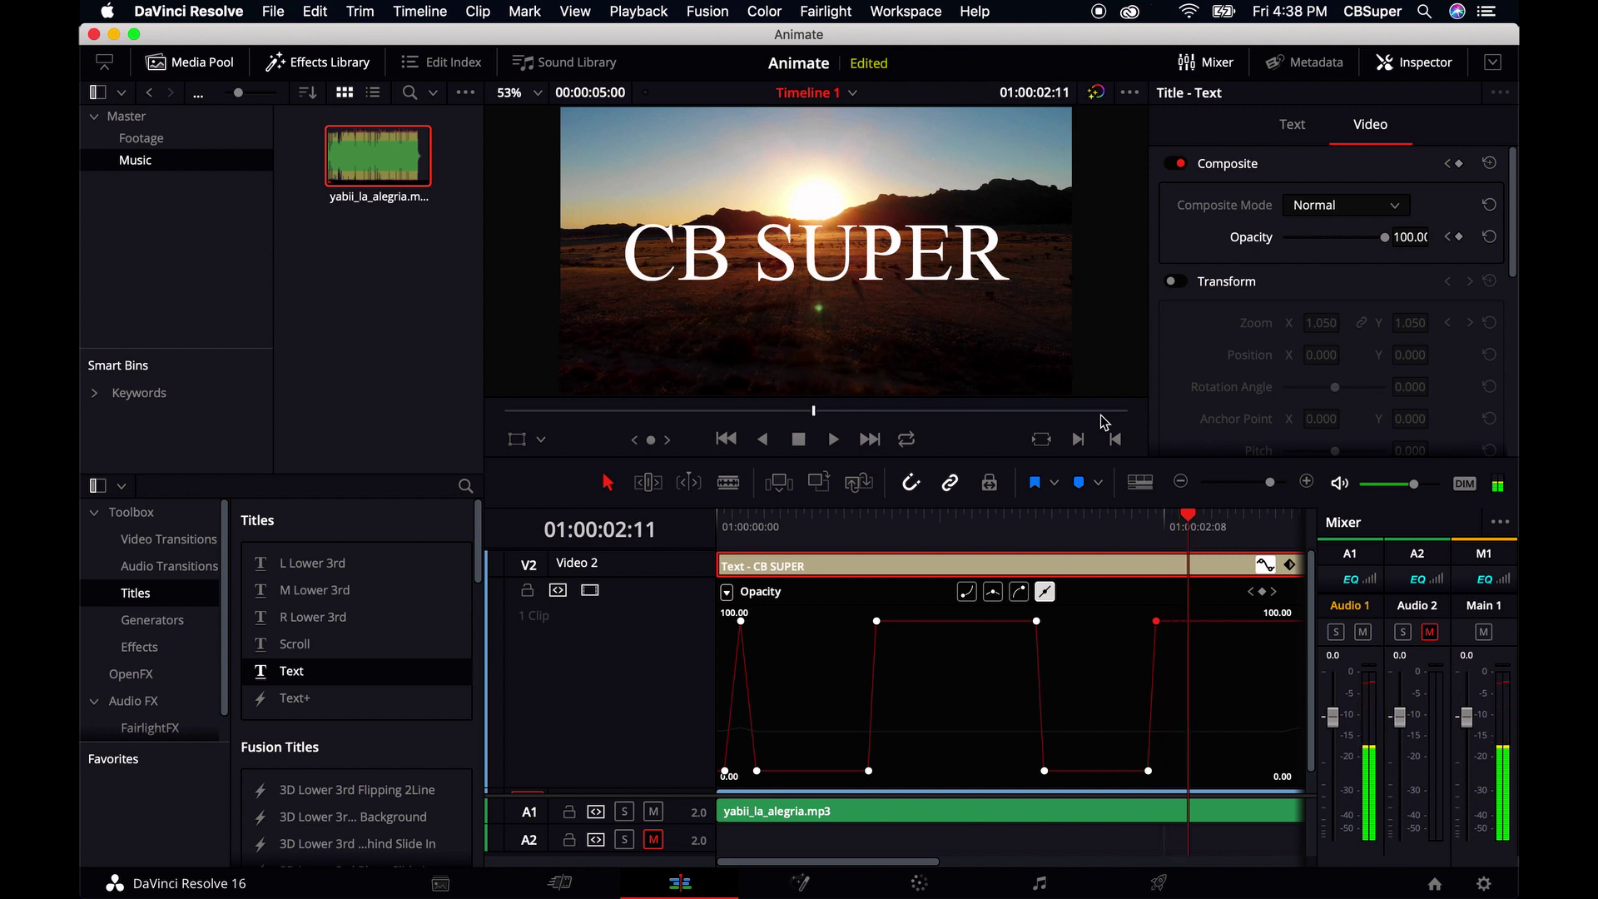
- Add another blink: an opacity keyframe at 100, then 0 on the next frame
click(1181, 483)
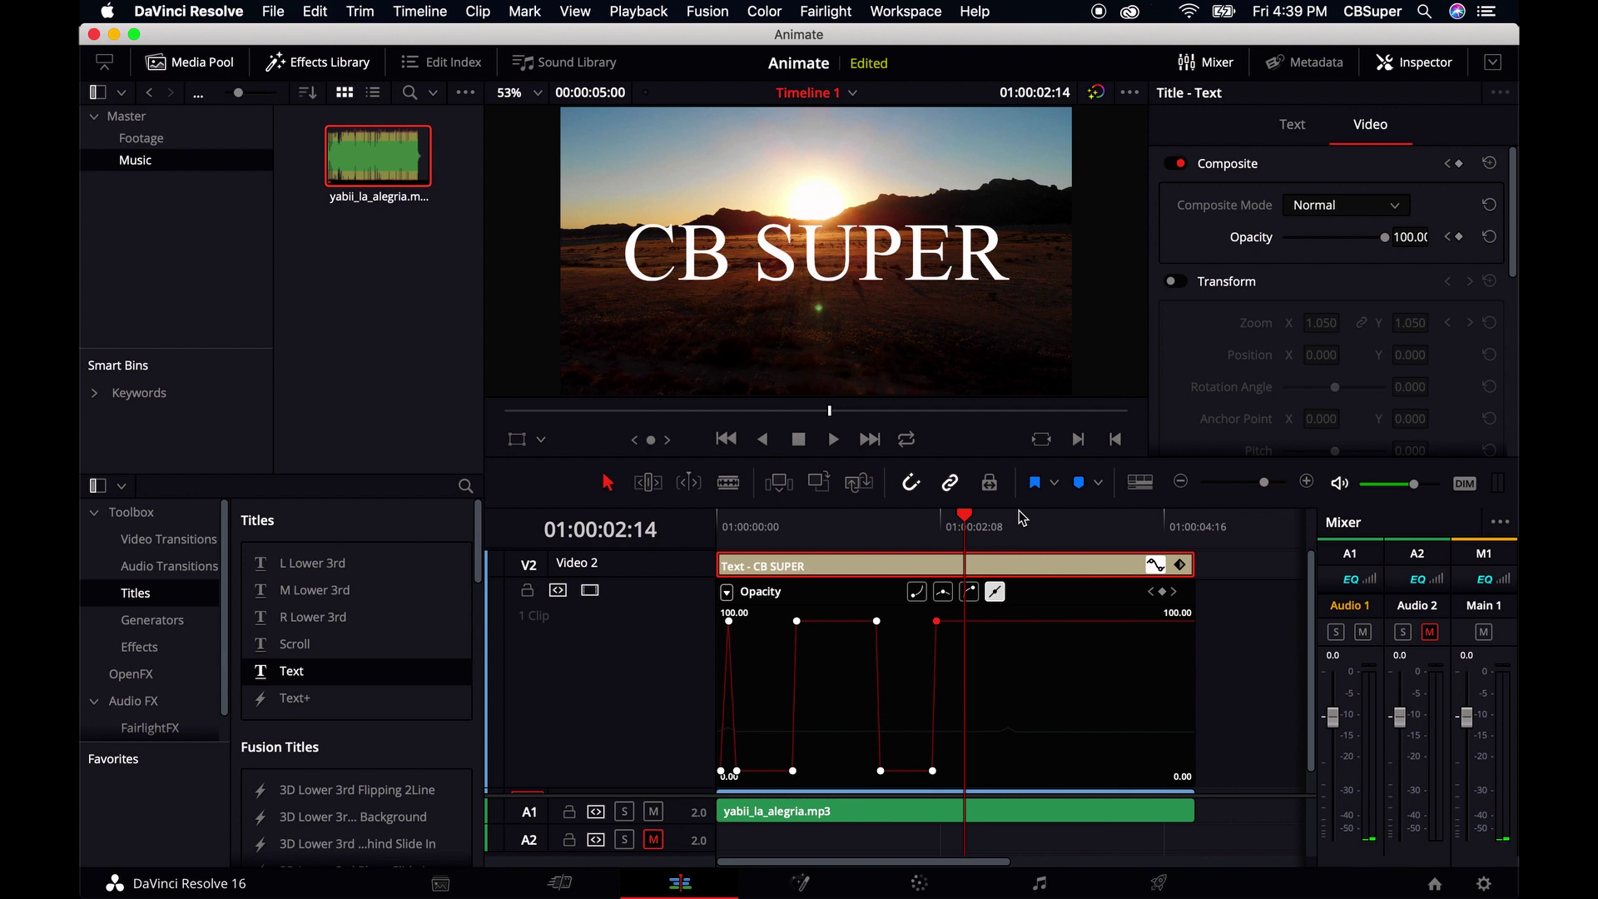
key(Right)
key(Right)
key(Right)
key(Right)
key(Right)
key(Right)
key(Right)
key(Right)
key(Right)
key(Right)
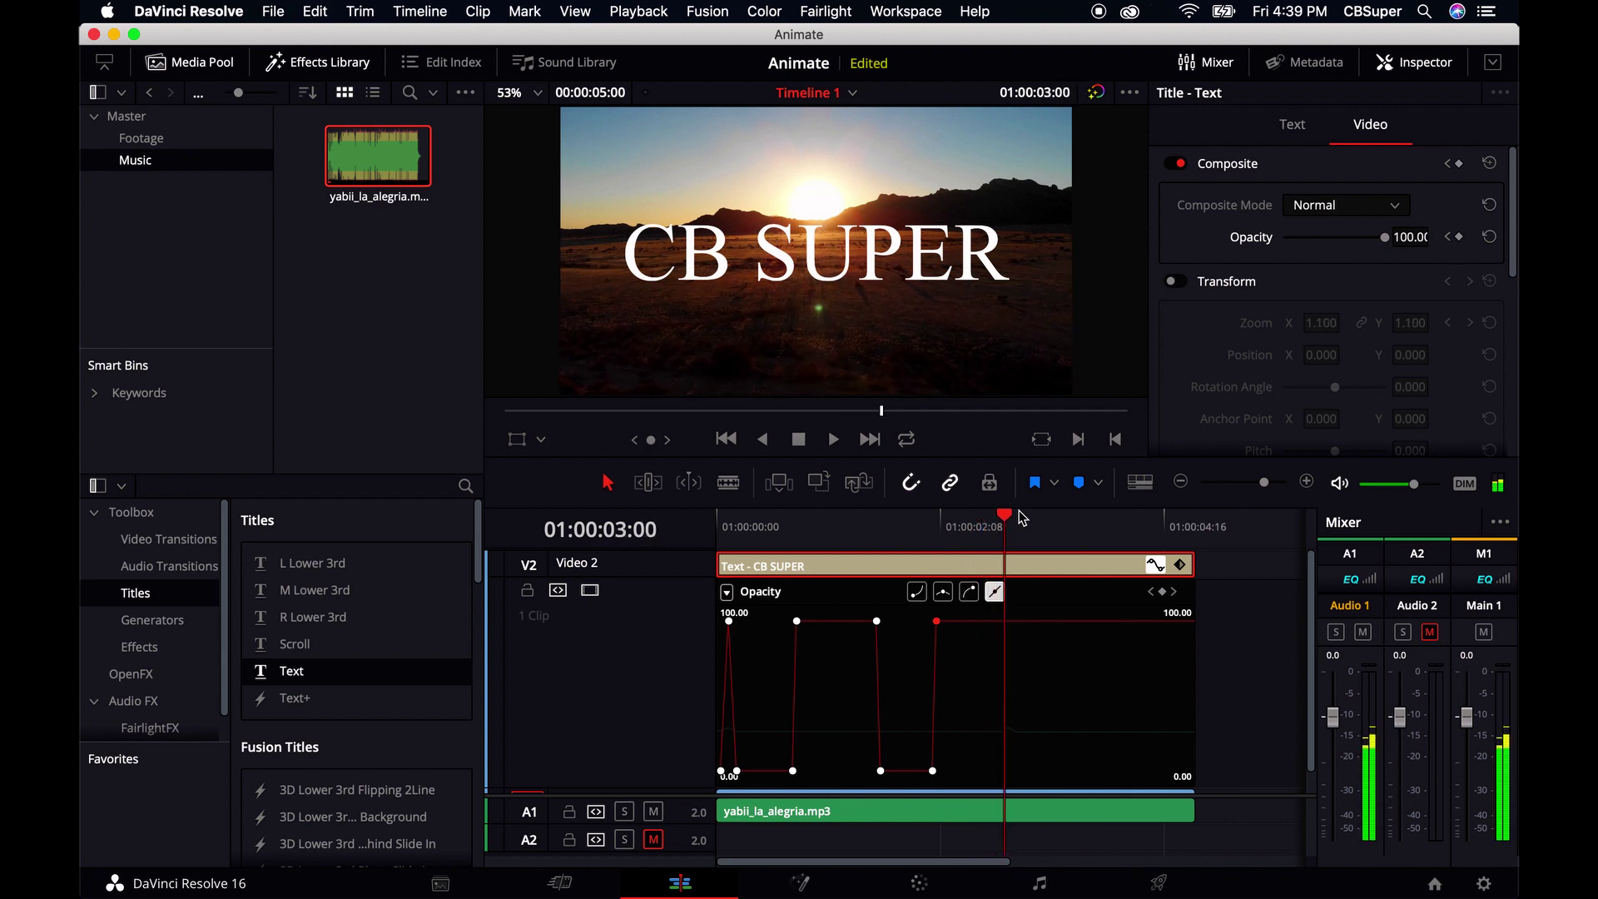
key(Right)
key(Right)
key(Right)
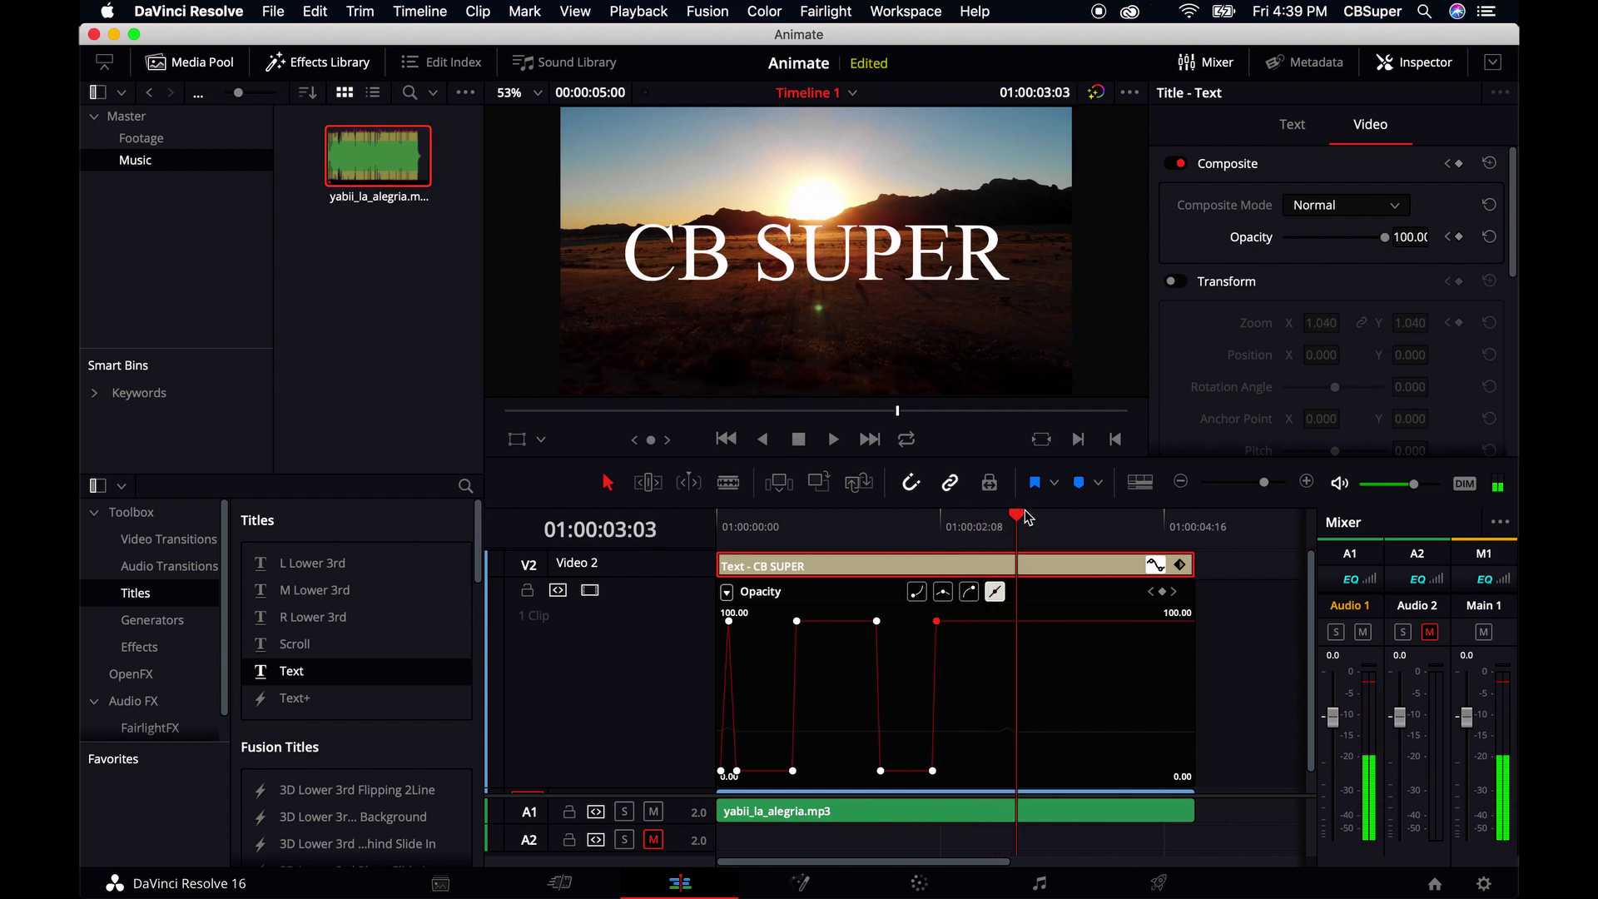
drag(1021, 518, 685, 528)
key(space)
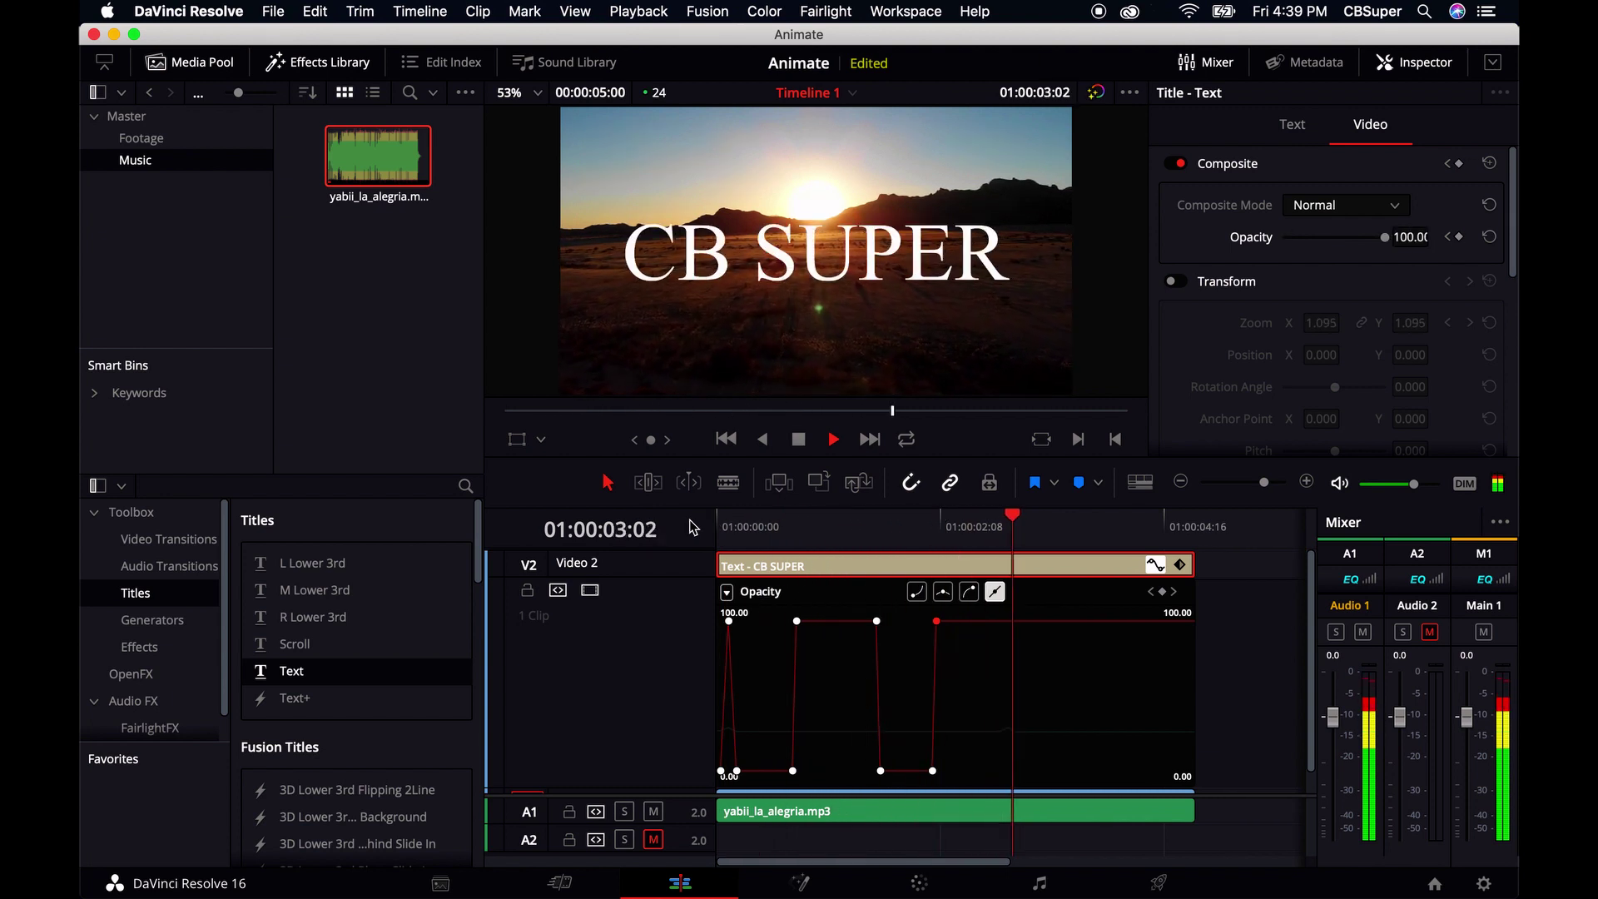
click(1090, 523)
drag(1093, 524, 1014, 532)
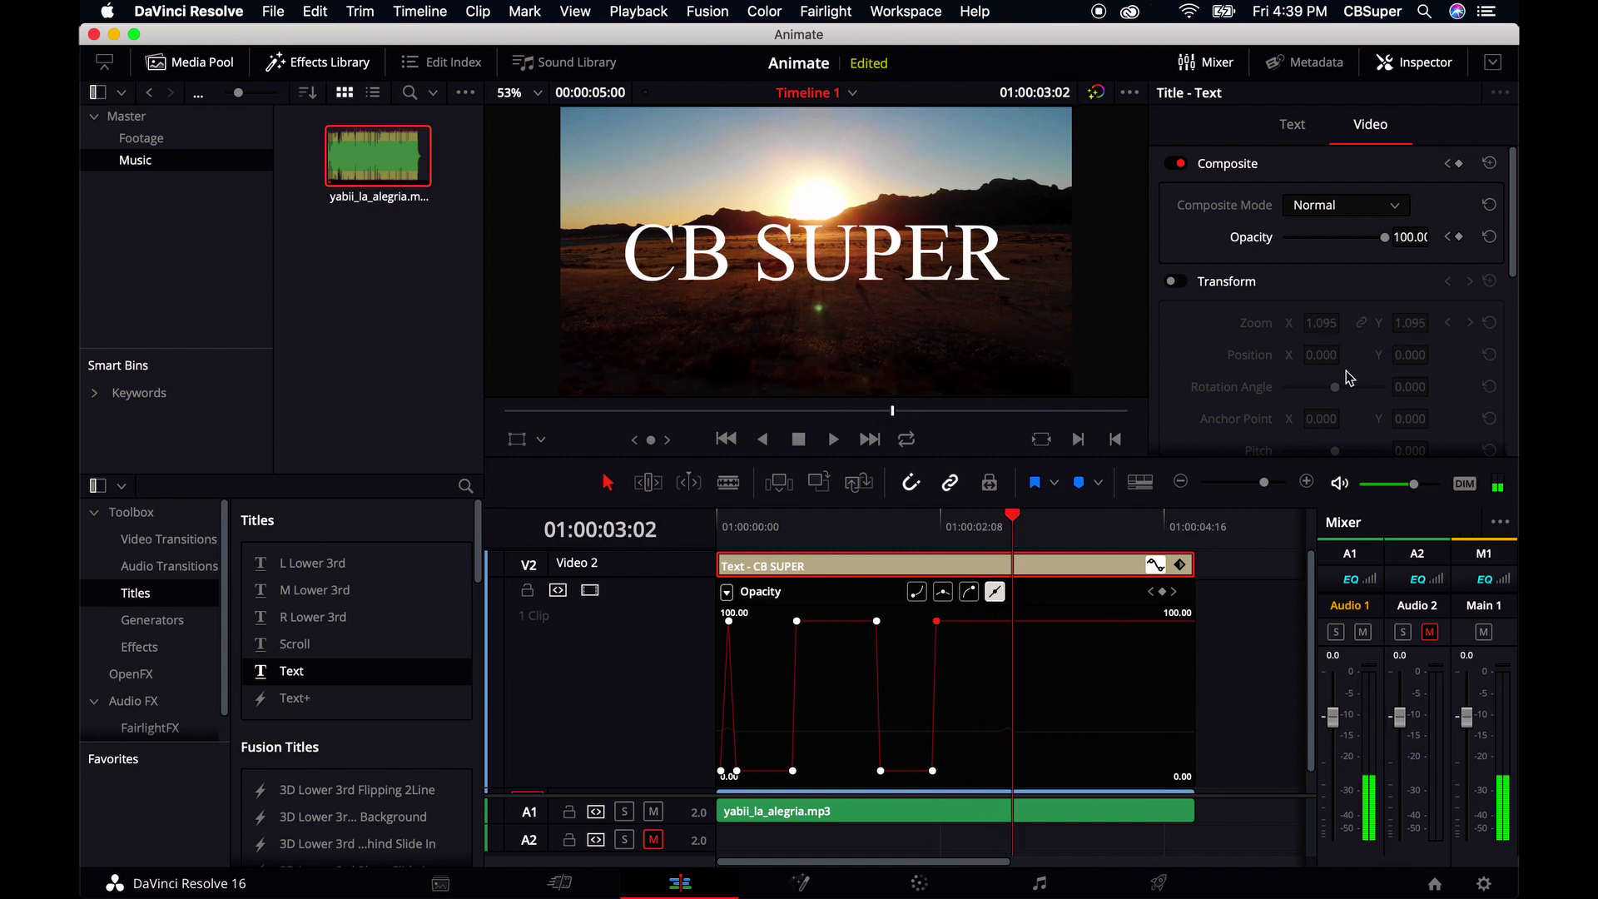
click(1459, 237)
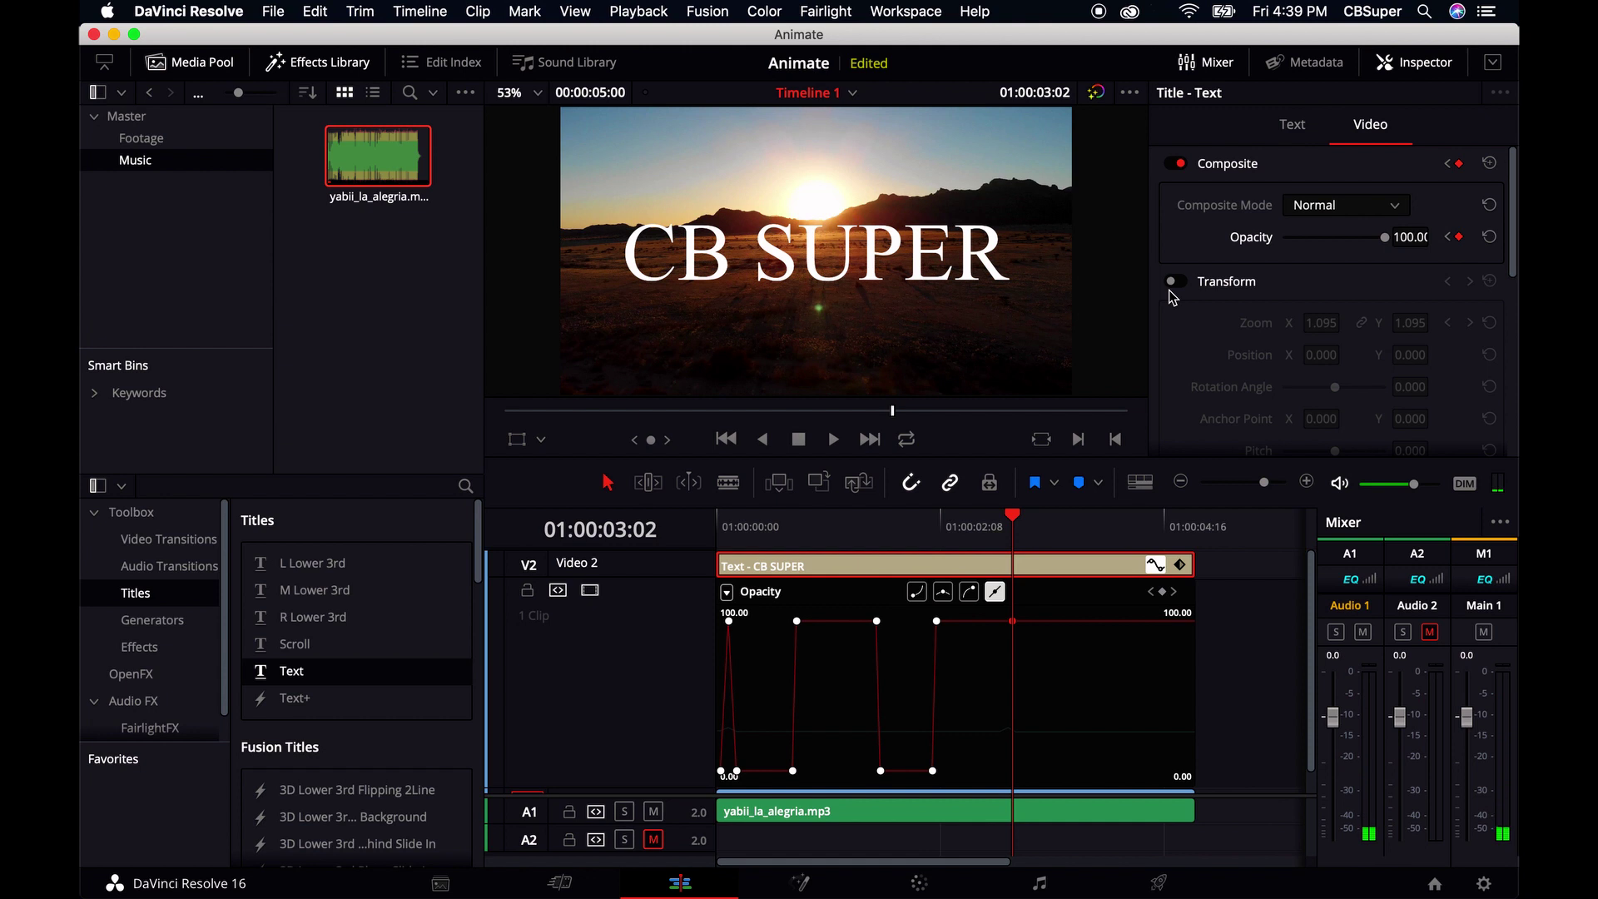
key(Right)
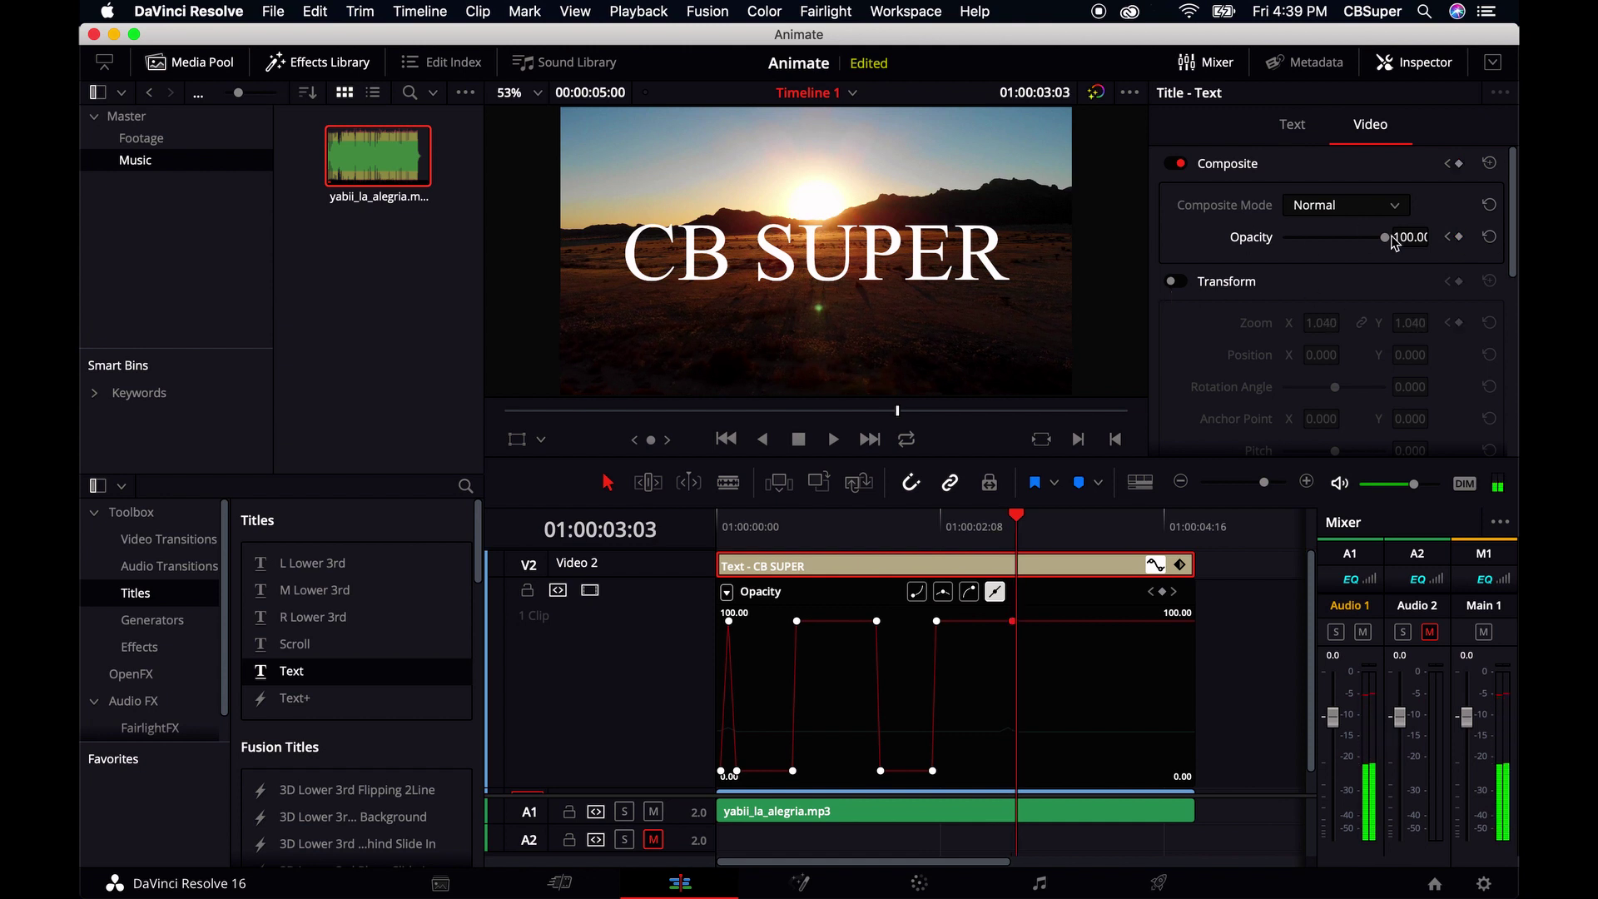
drag(1386, 239, 1191, 243)
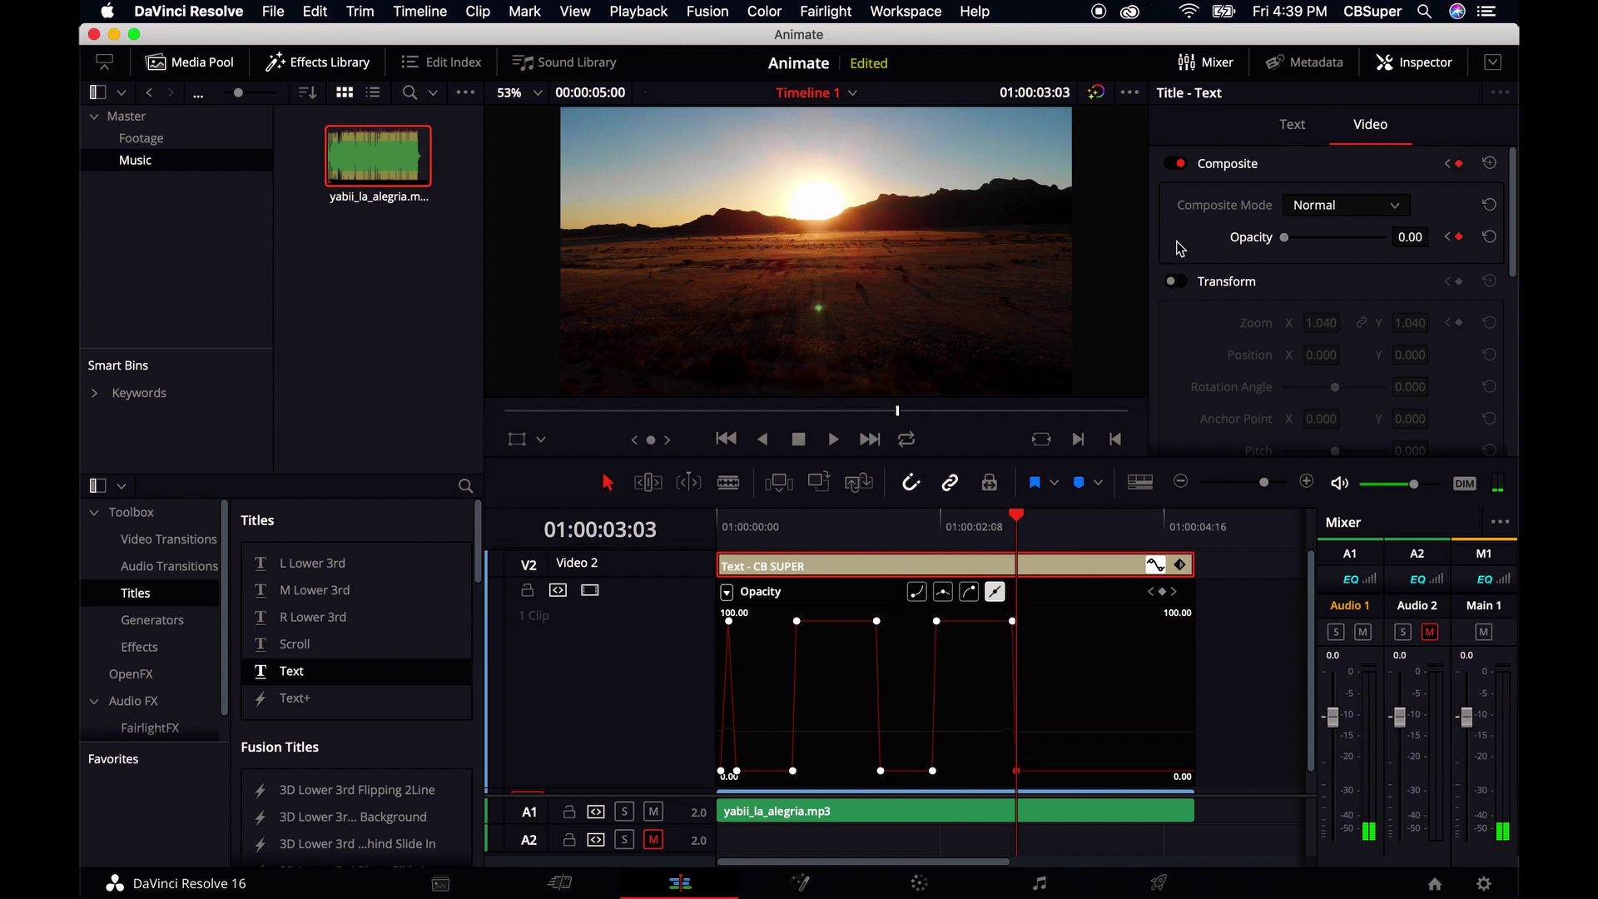
- Key the title's opacity back up to 99.01 at 01:00:03:18
key(space)
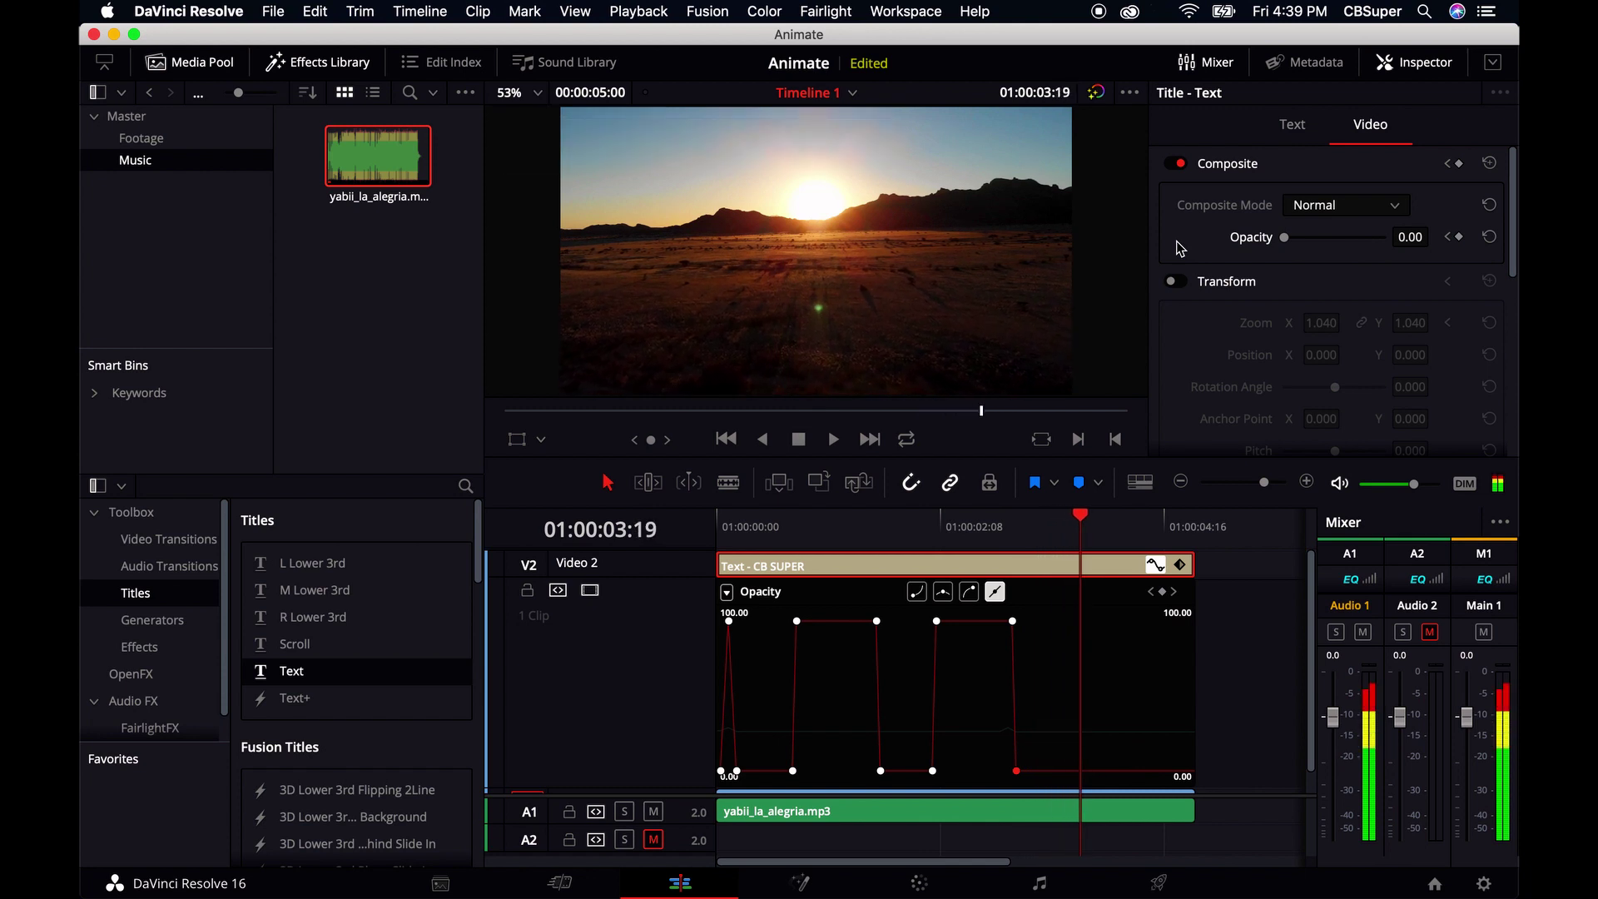
key(j)
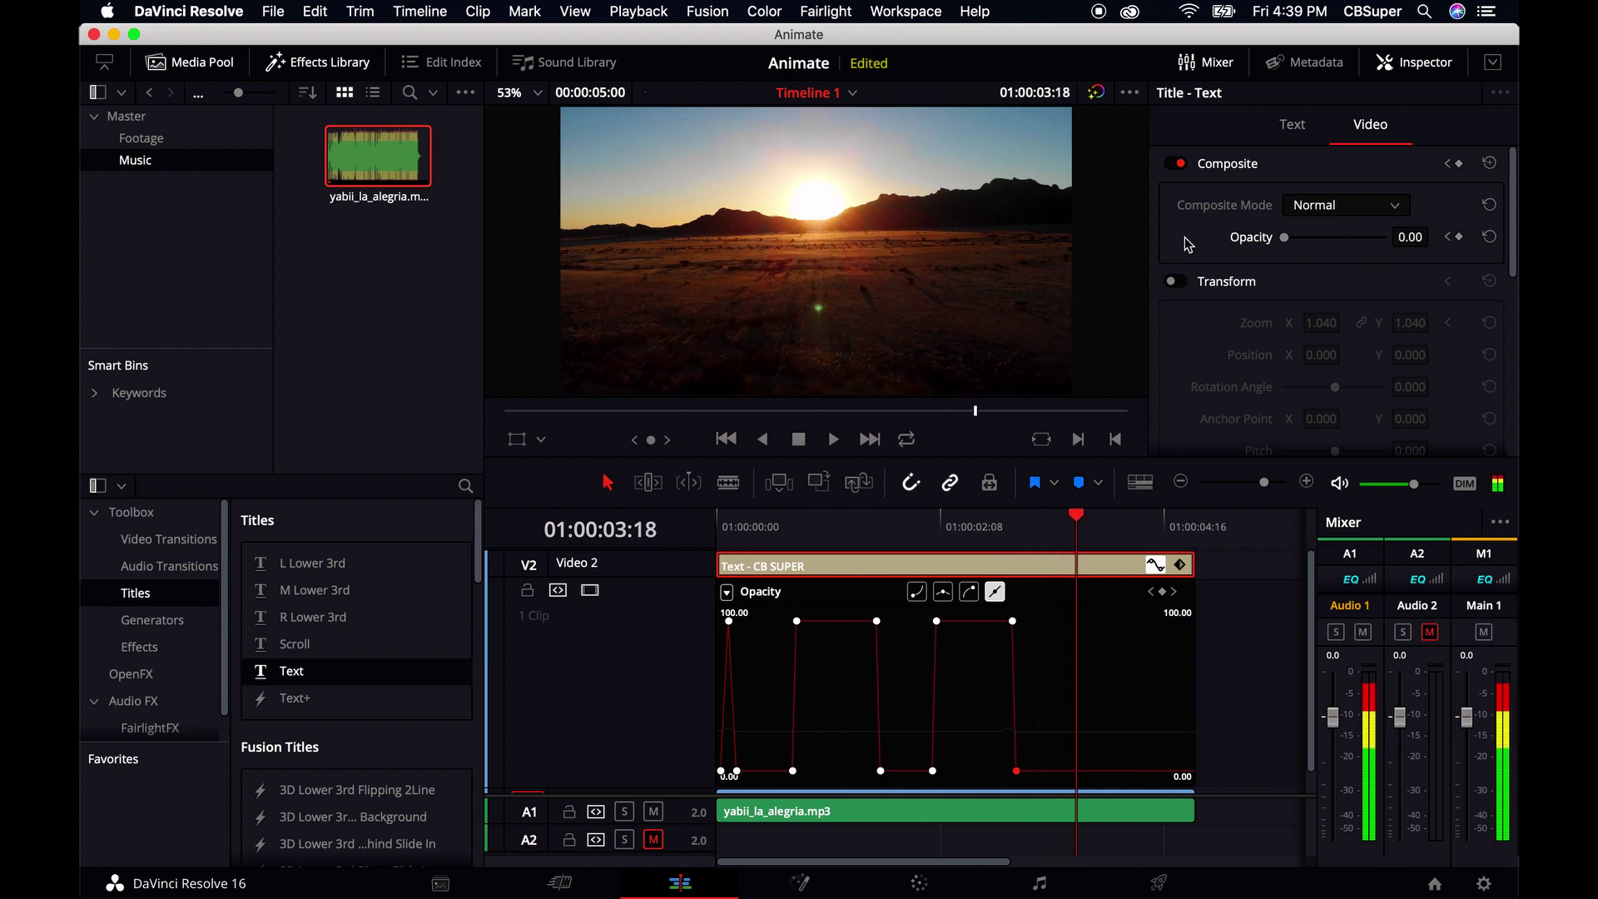
key(Left)
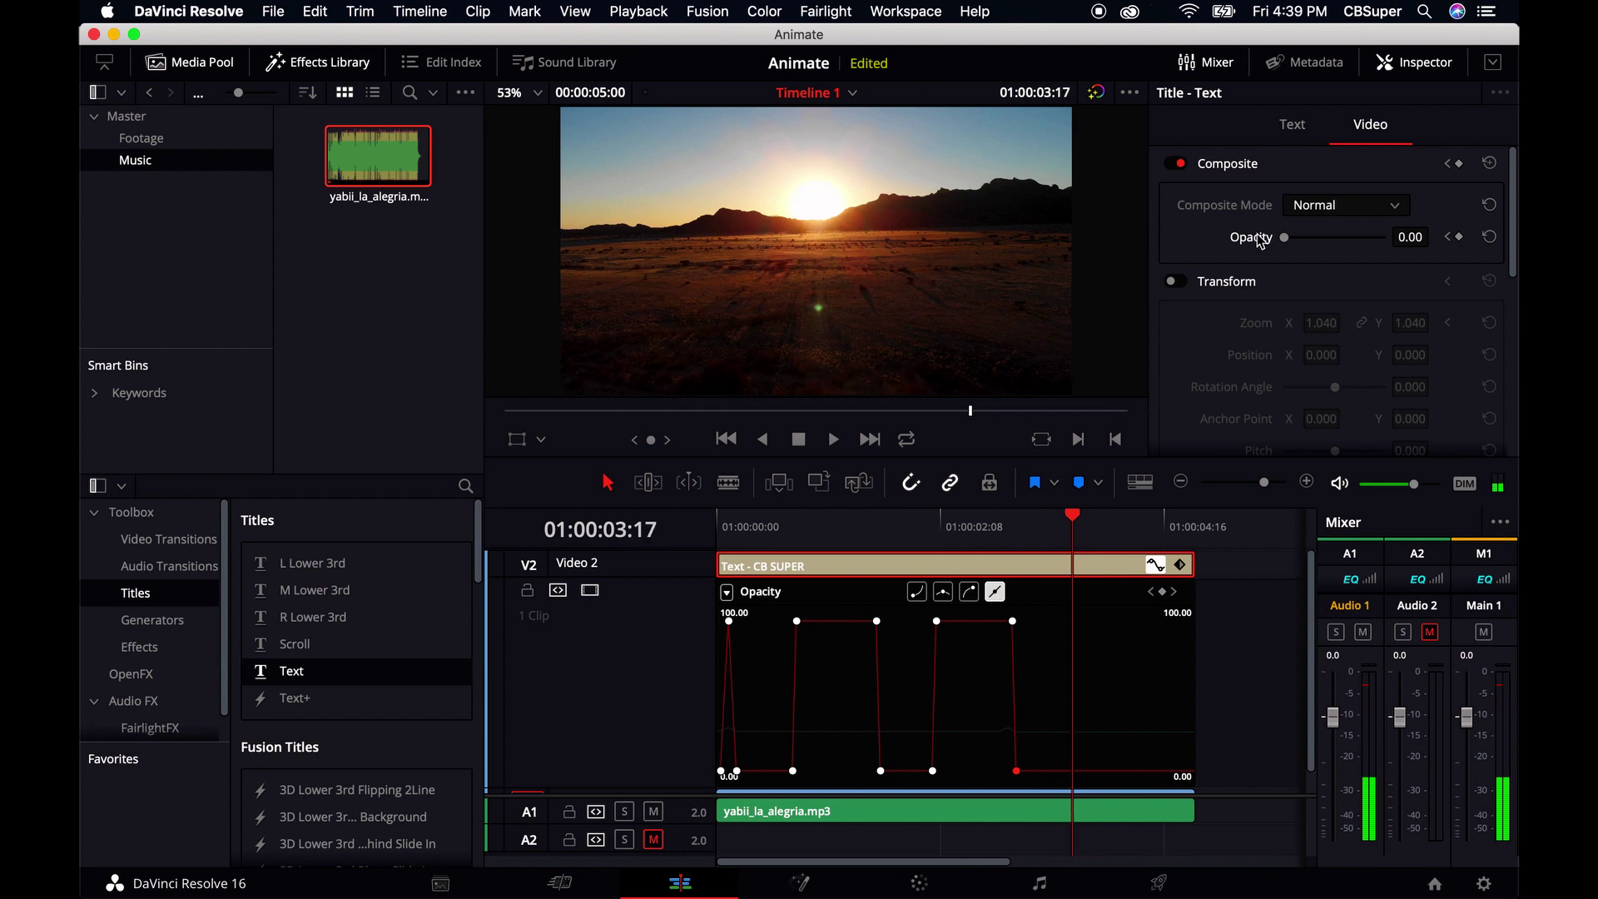
key(Right)
click(1459, 239)
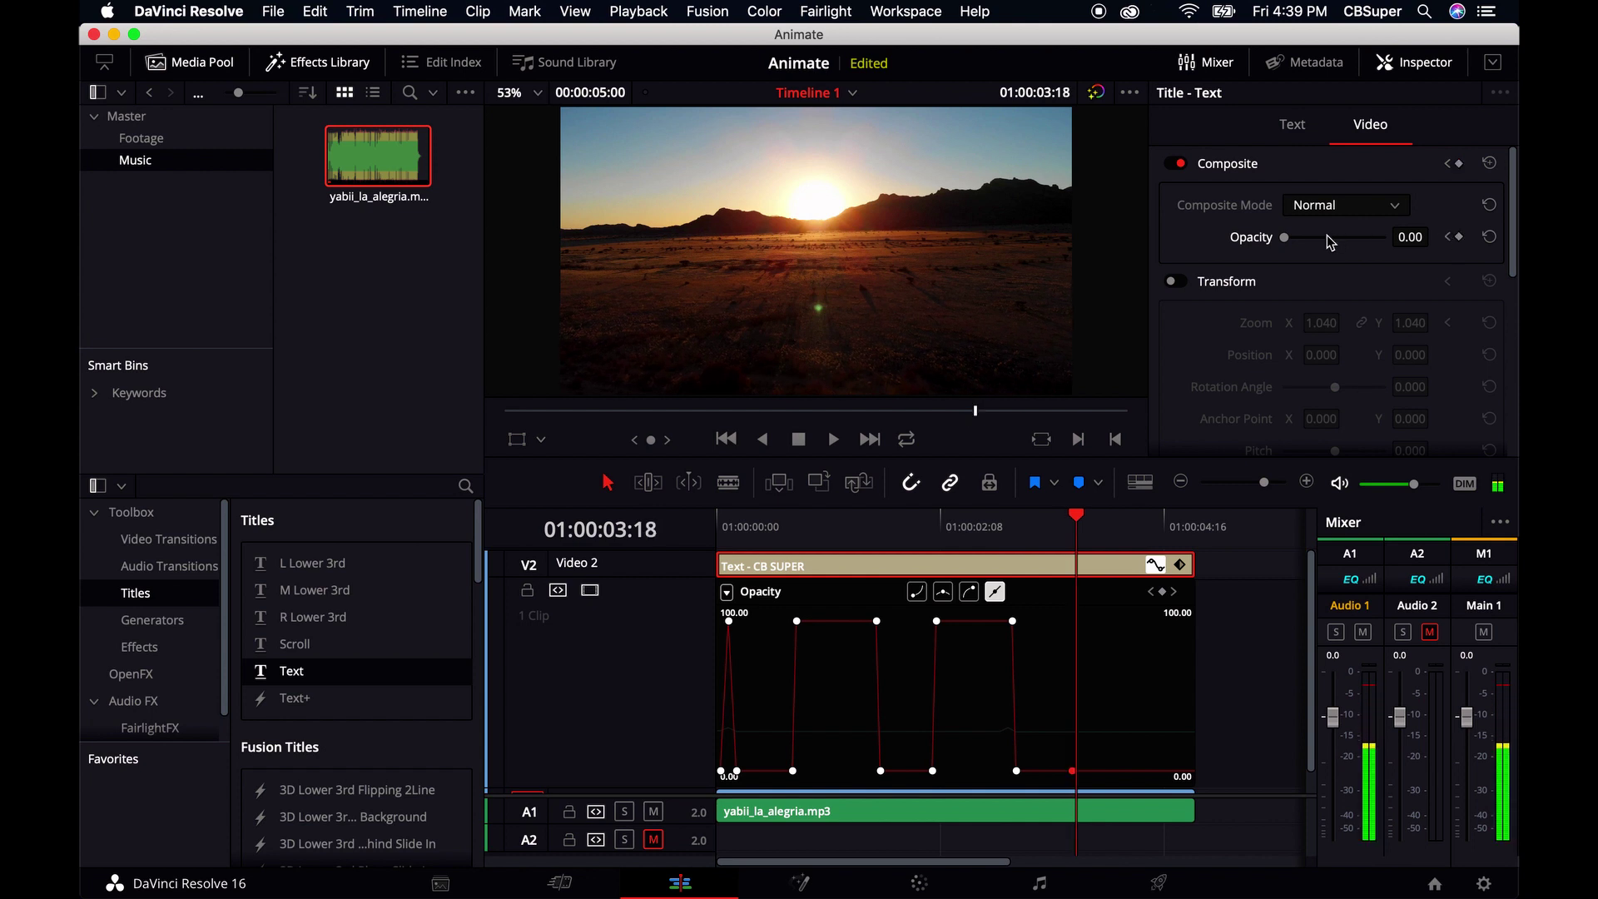
drag(1285, 238, 1385, 237)
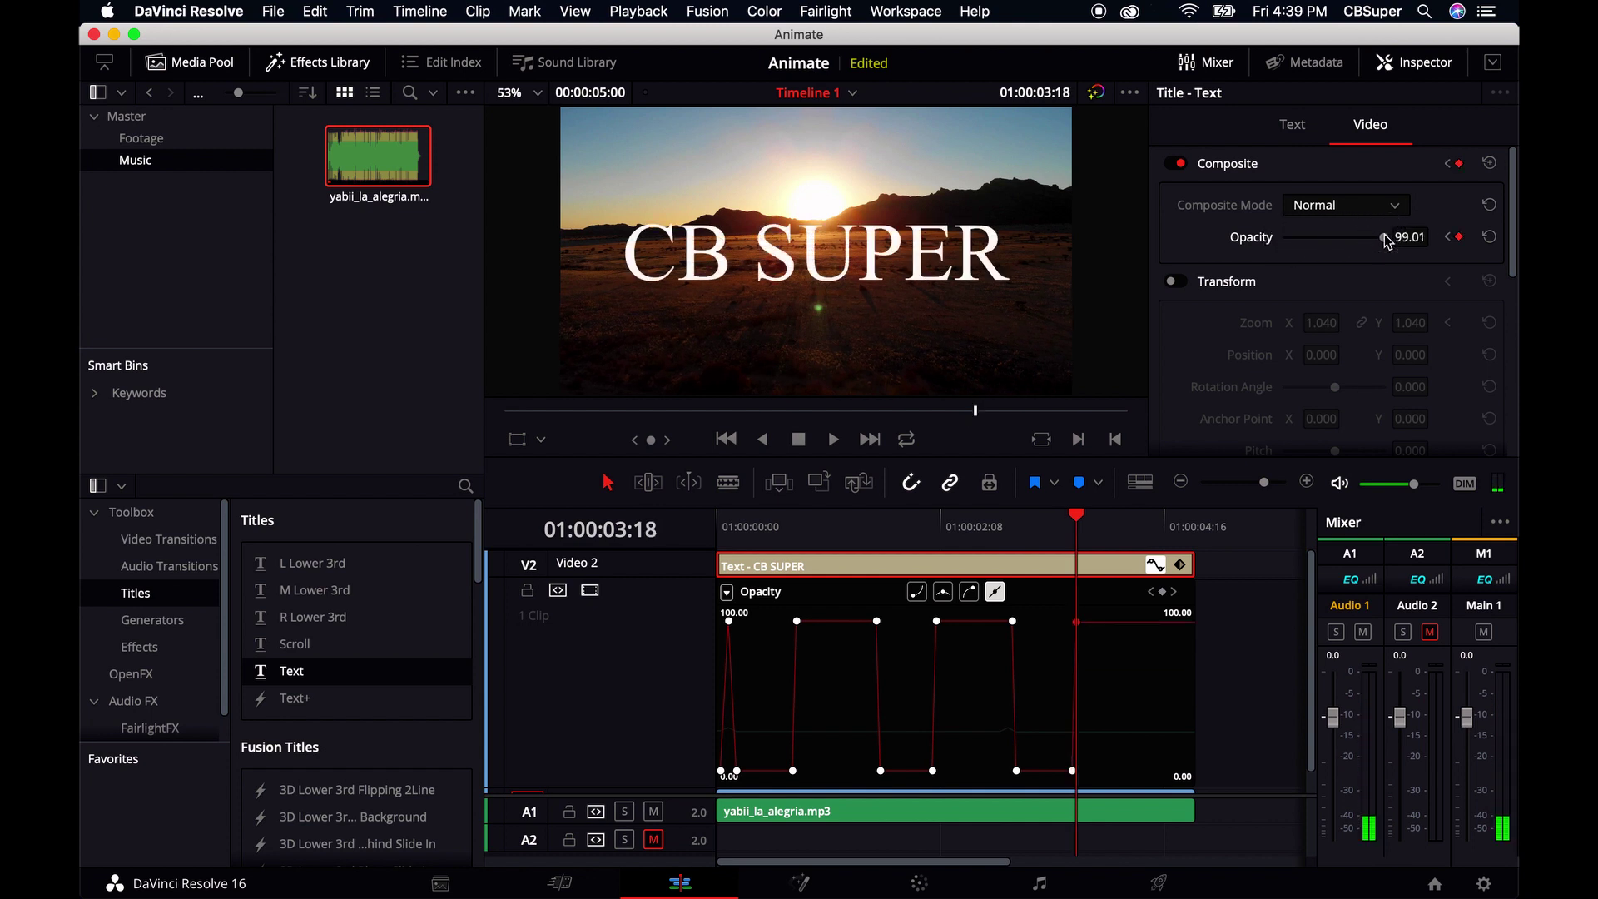
- Step through the final frames and play the title animation from the start
key(Right)
key(Right)
key(Right)
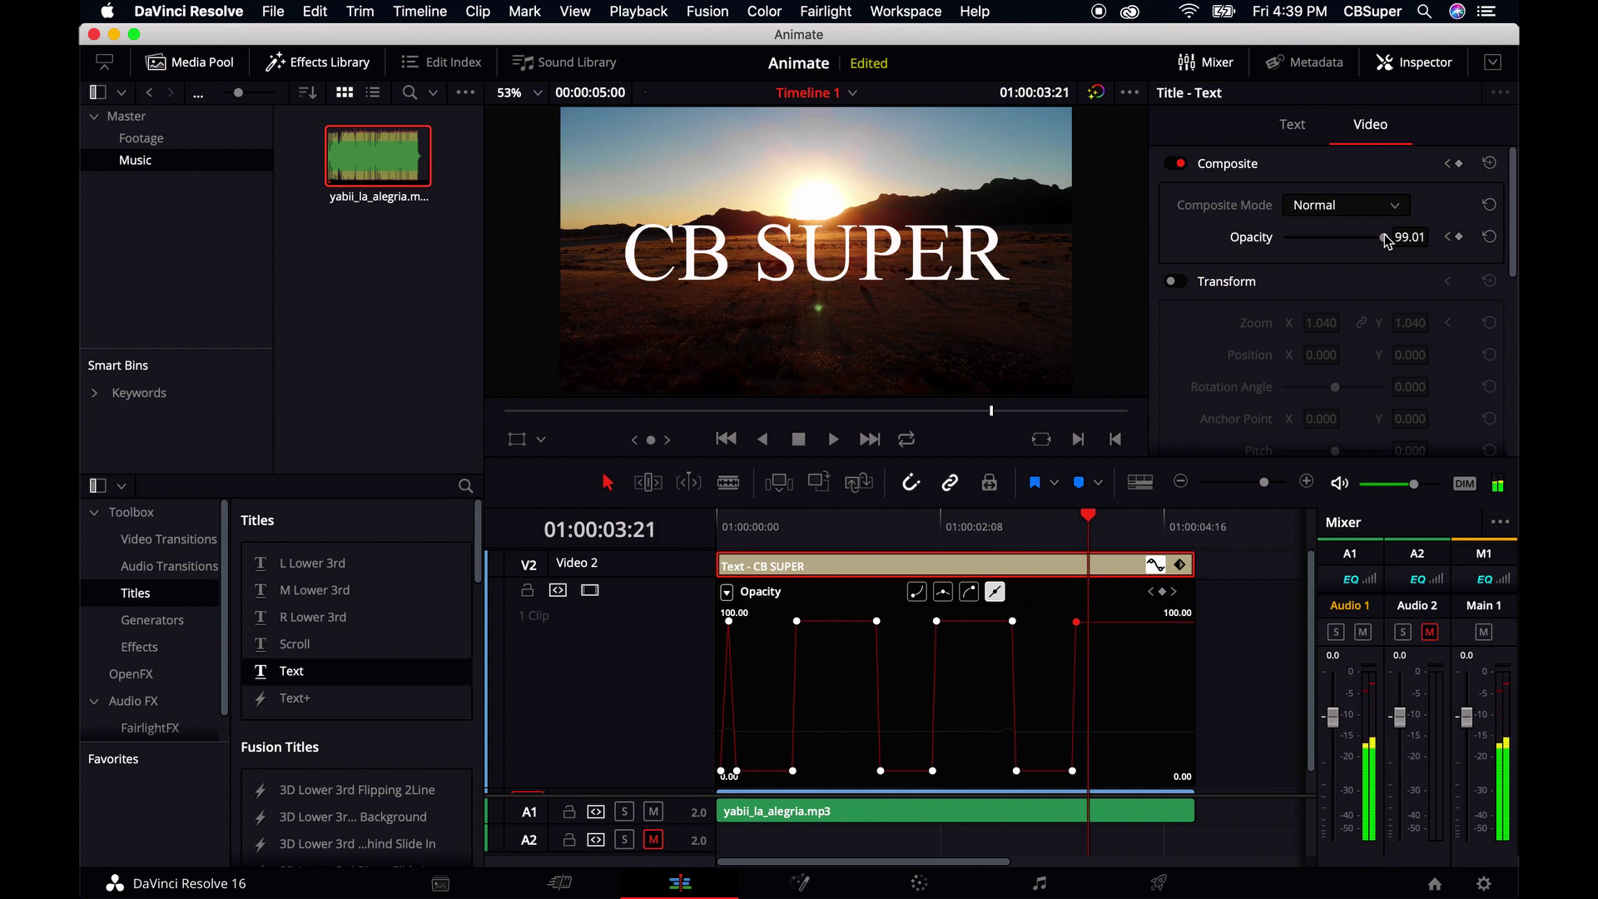
key(Right)
key(Right)
key(Right)
key(Right)
key(Right)
key(Right)
key(Right)
key(Right)
key(Right)
key(Right)
key(Right)
key(Right)
key(Right)
key(Right)
key(Right)
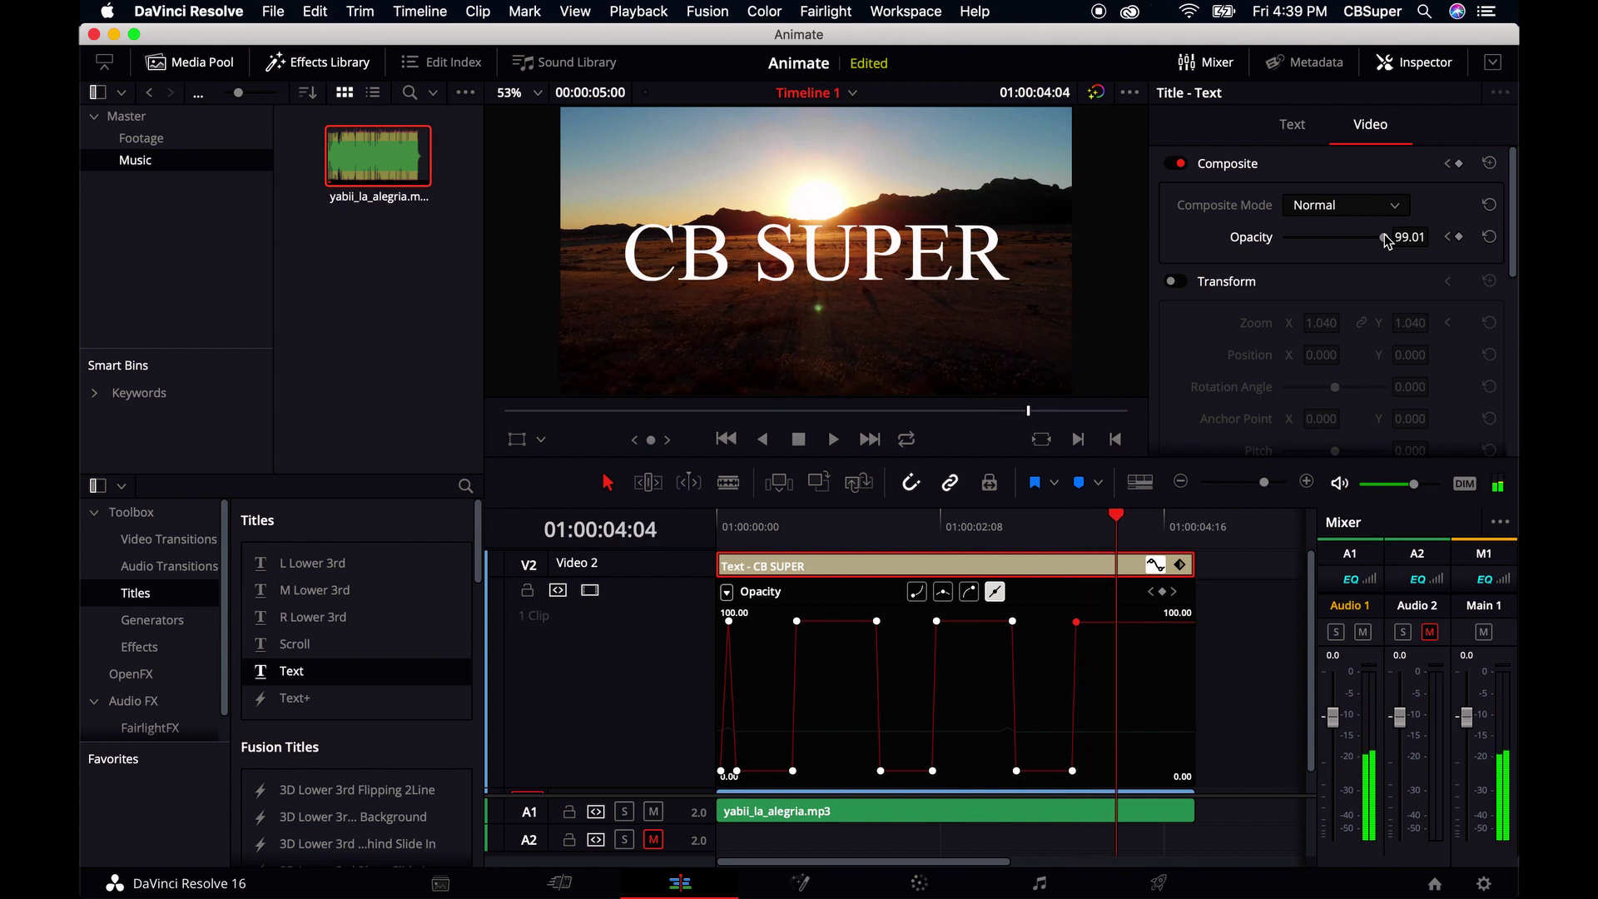
key(Right)
key(Right)
key(Right)
key(Right)
key(Right)
key(Right)
key(Right)
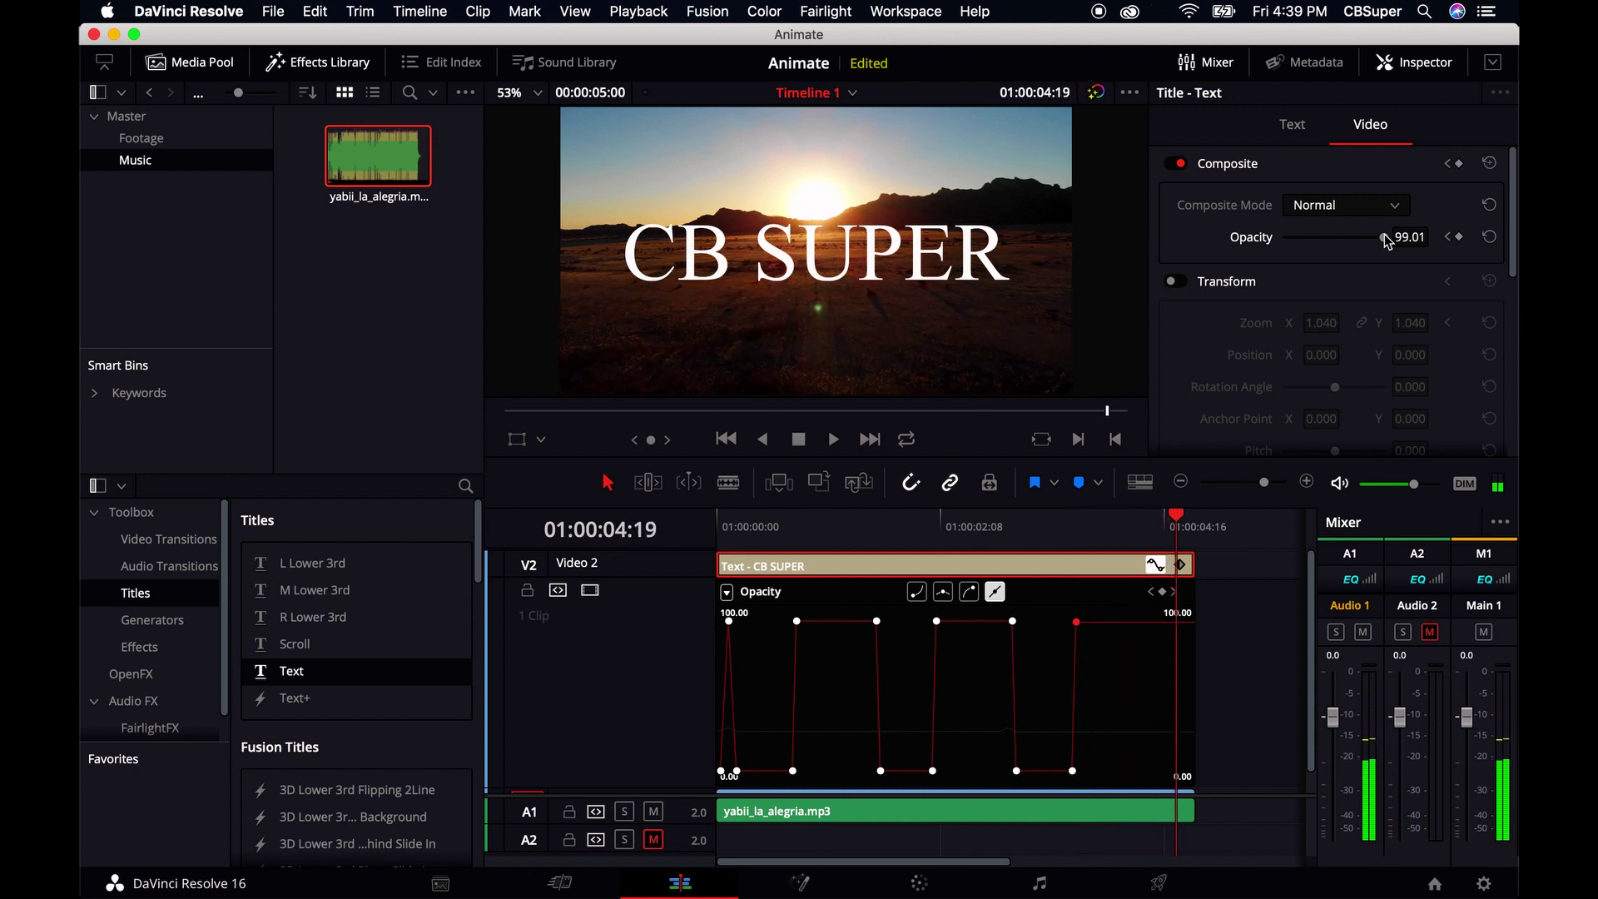
key(Left)
key(Left)
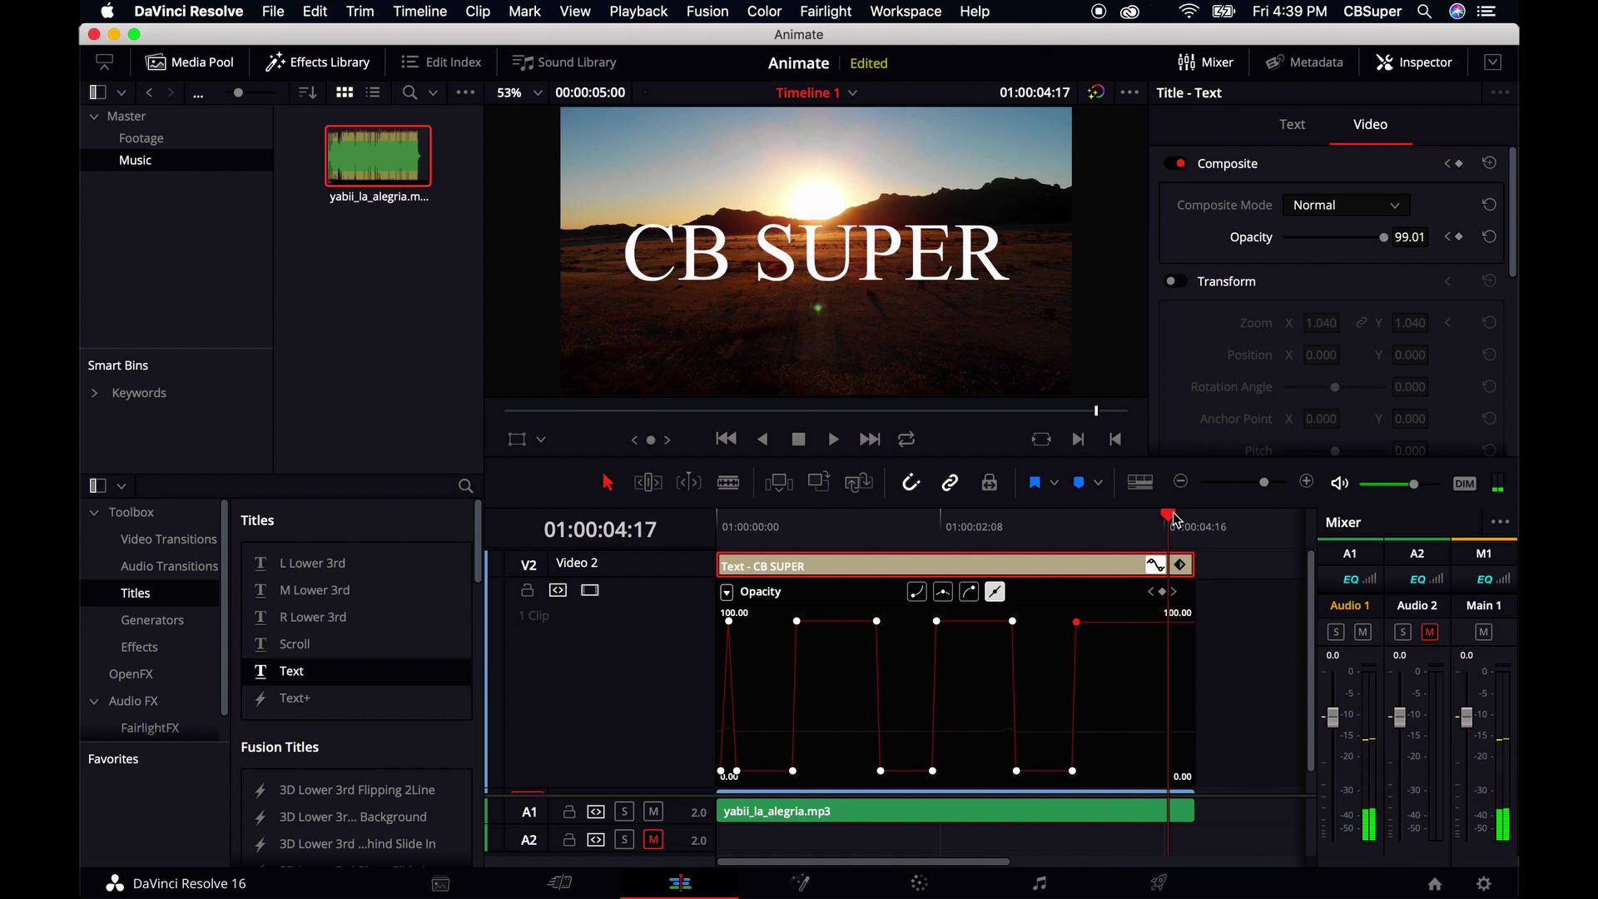
drag(1173, 518, 596, 524)
key(space)
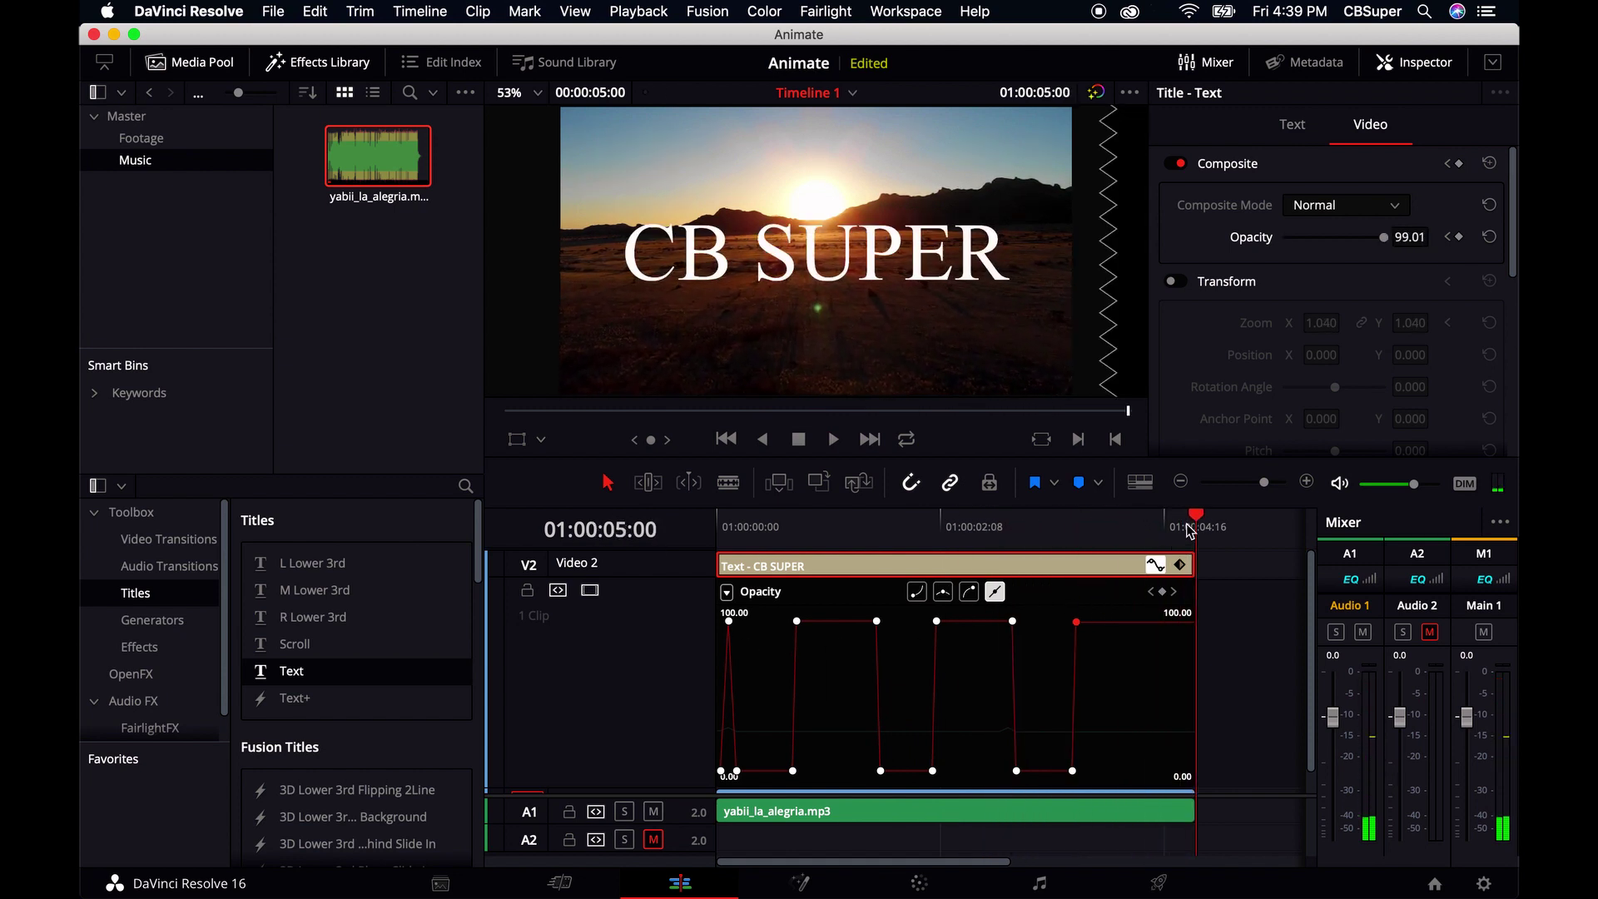
drag(1197, 524, 867, 524)
- Add opacity keyframes at 01:00:01:15, 01:00:01:14 and 01:00:01:12
key(Left)
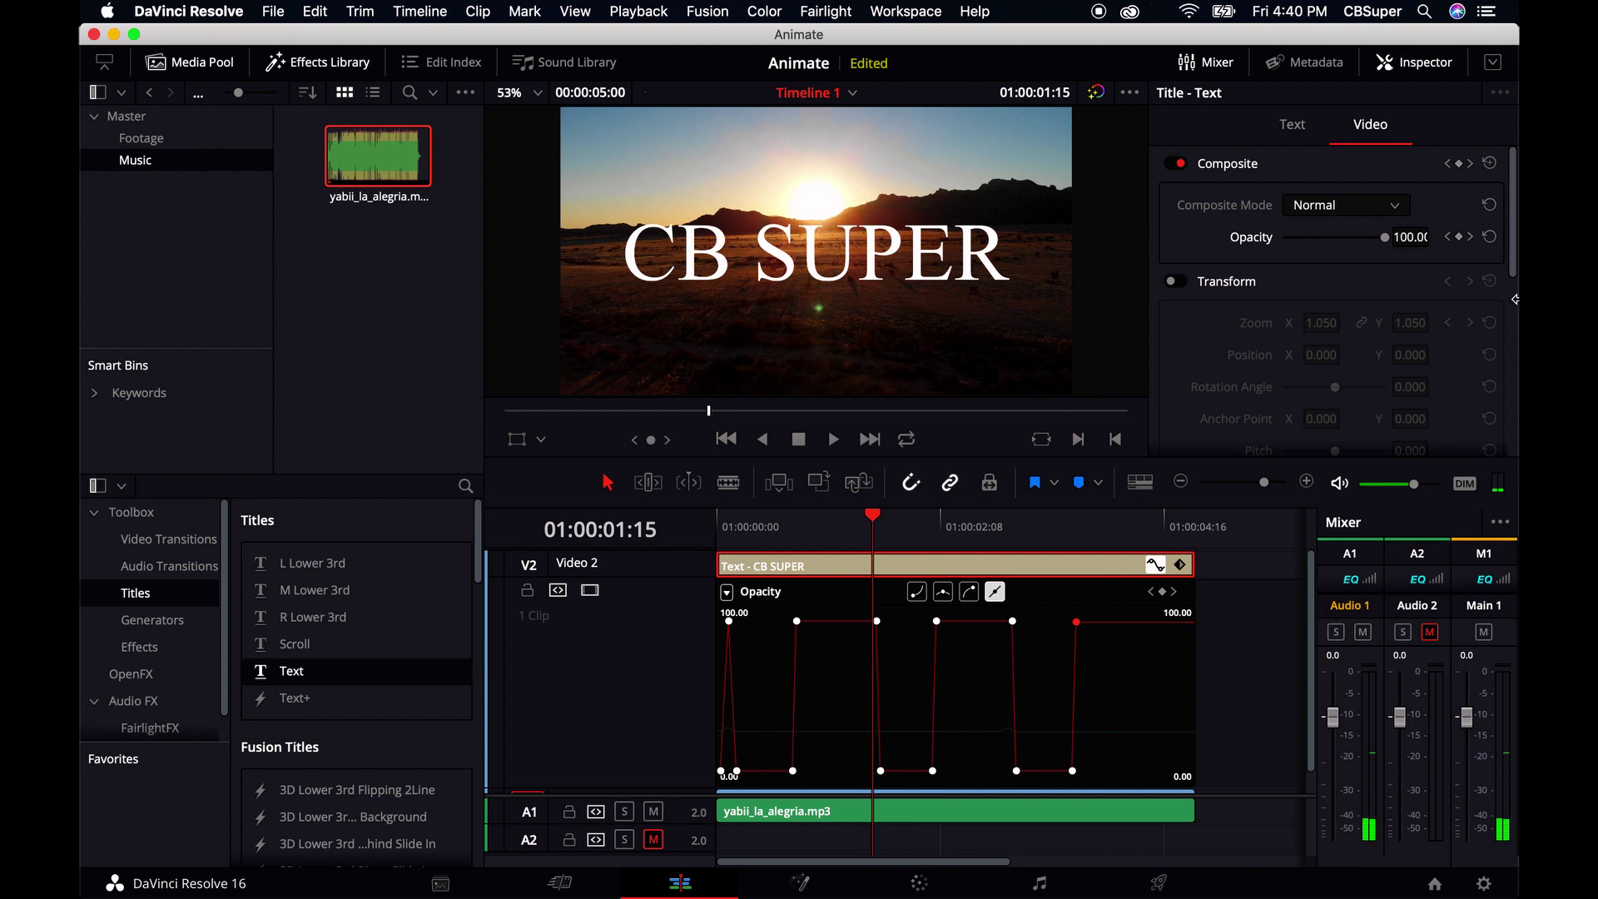
click(1459, 237)
key(Left)
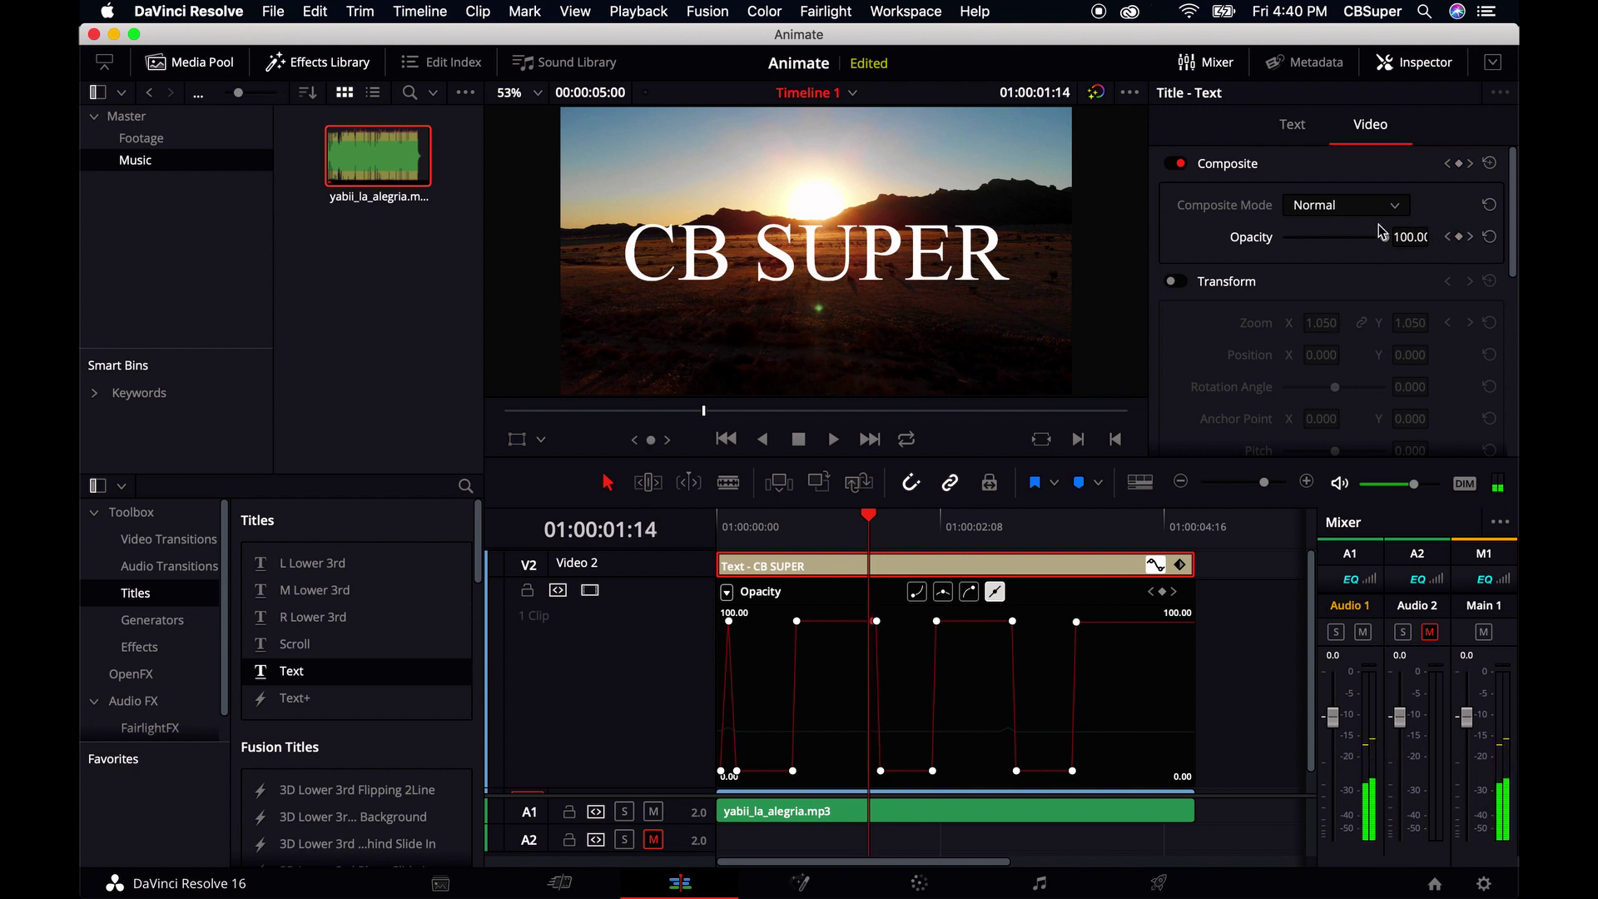
click(1459, 237)
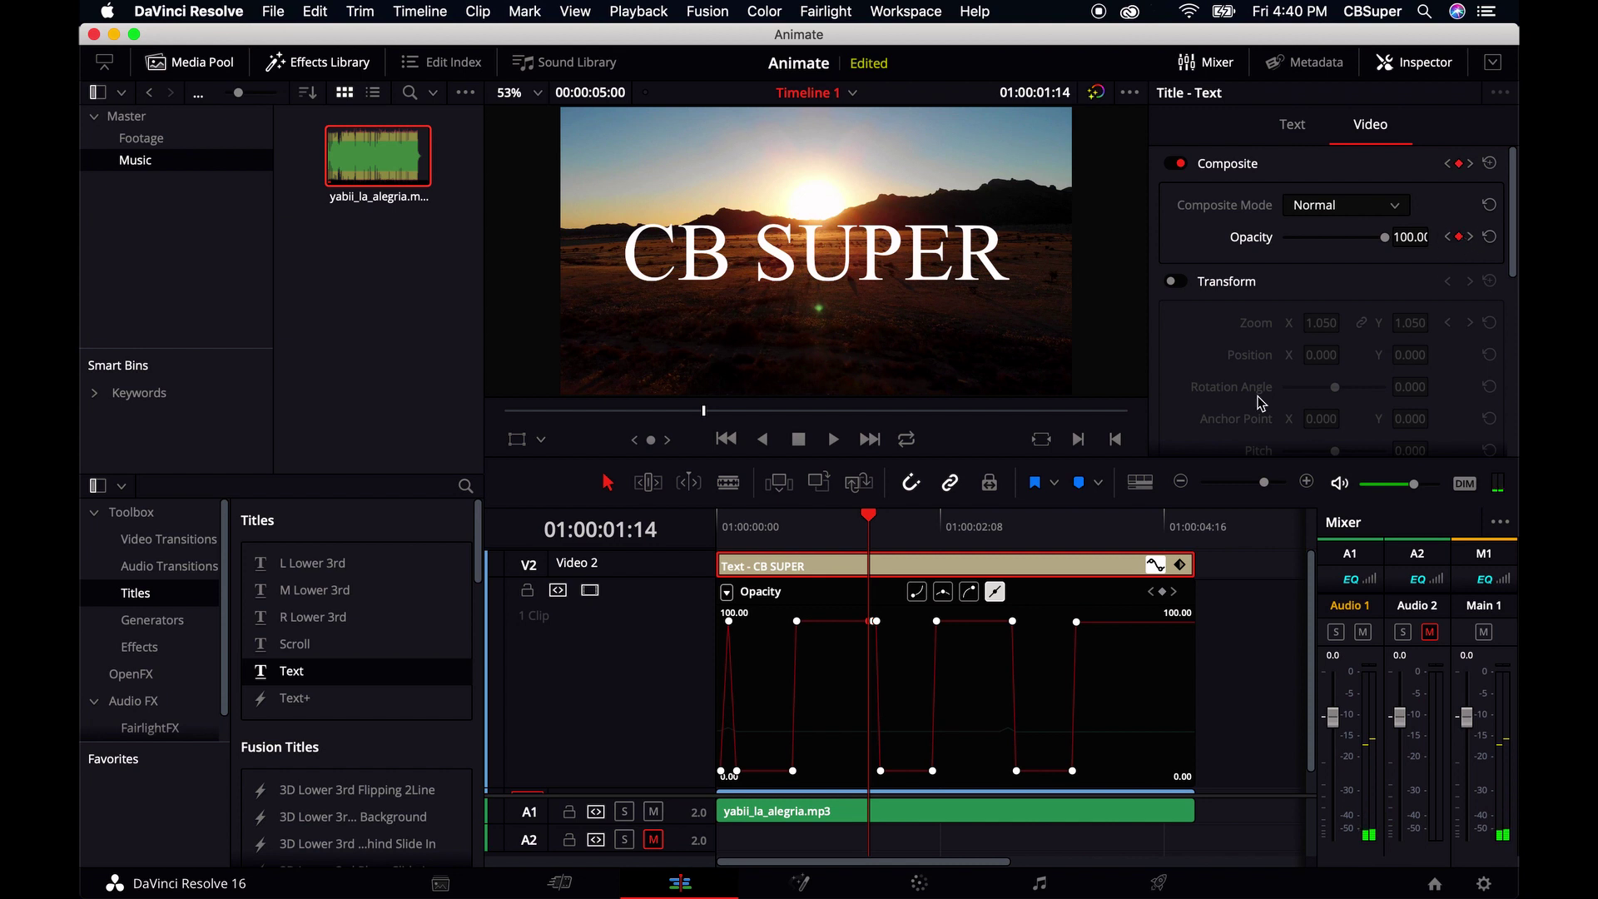
key(Left)
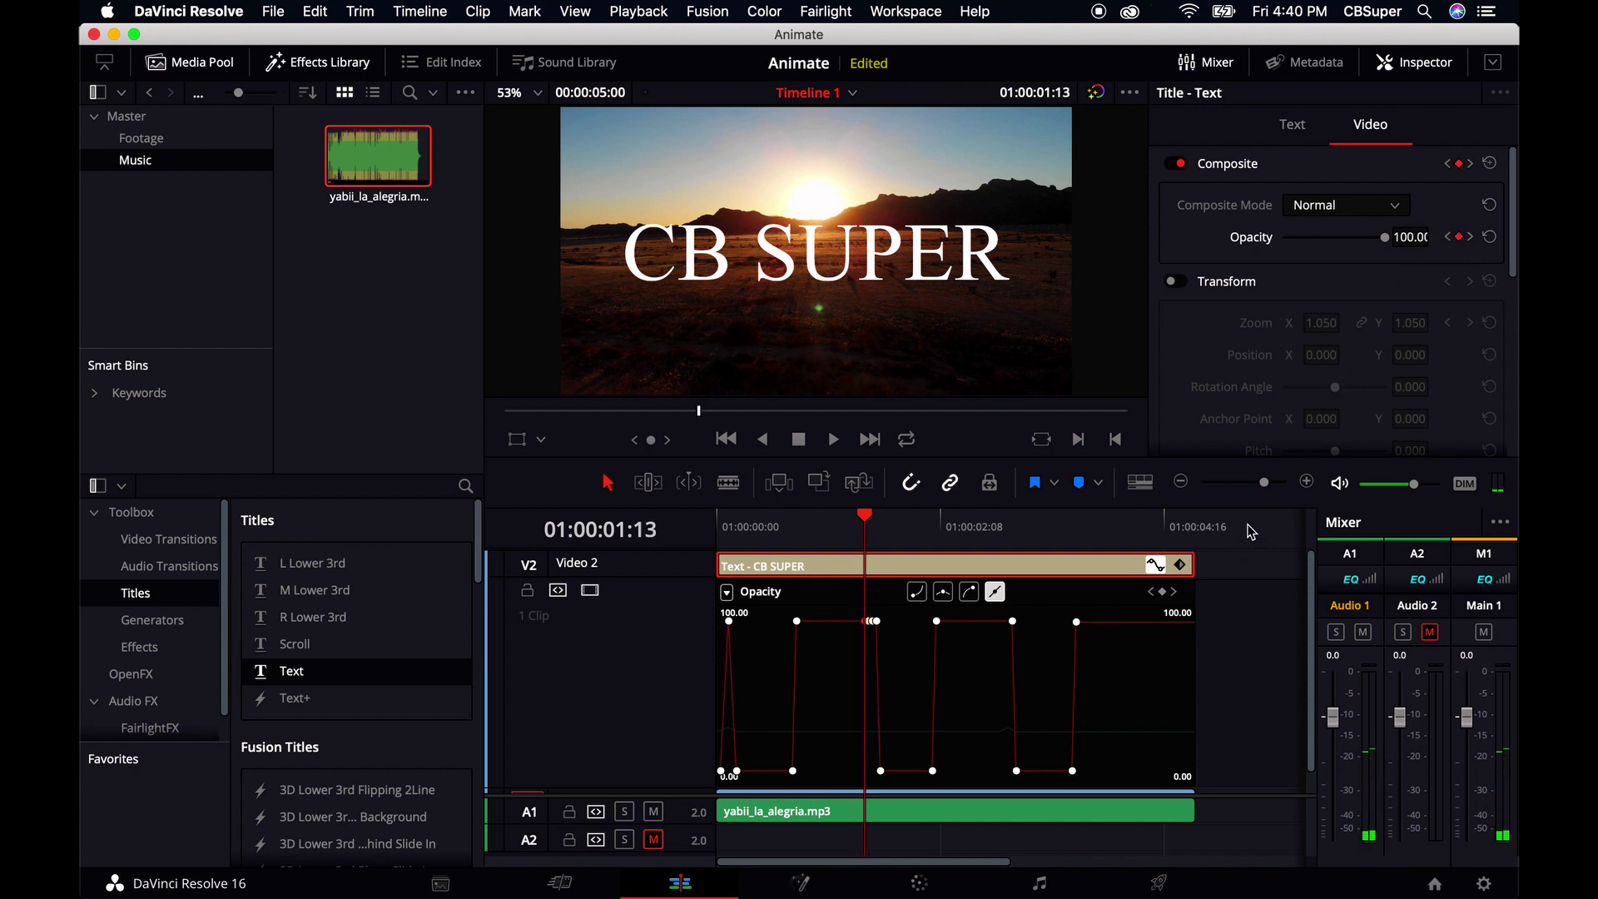
key(Left)
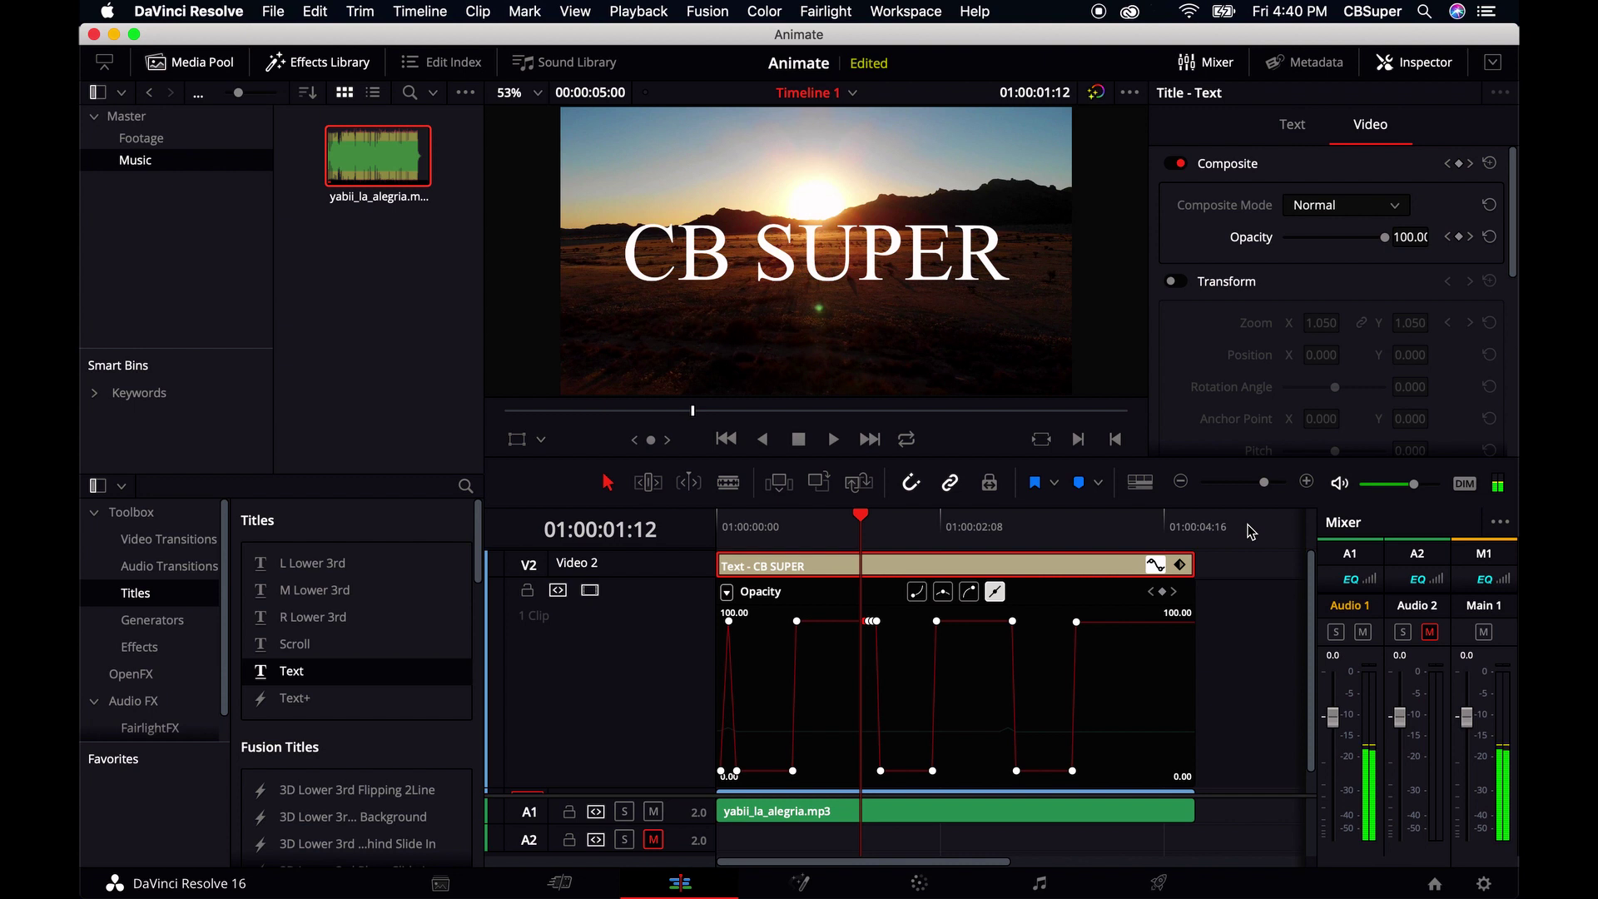
click(1459, 238)
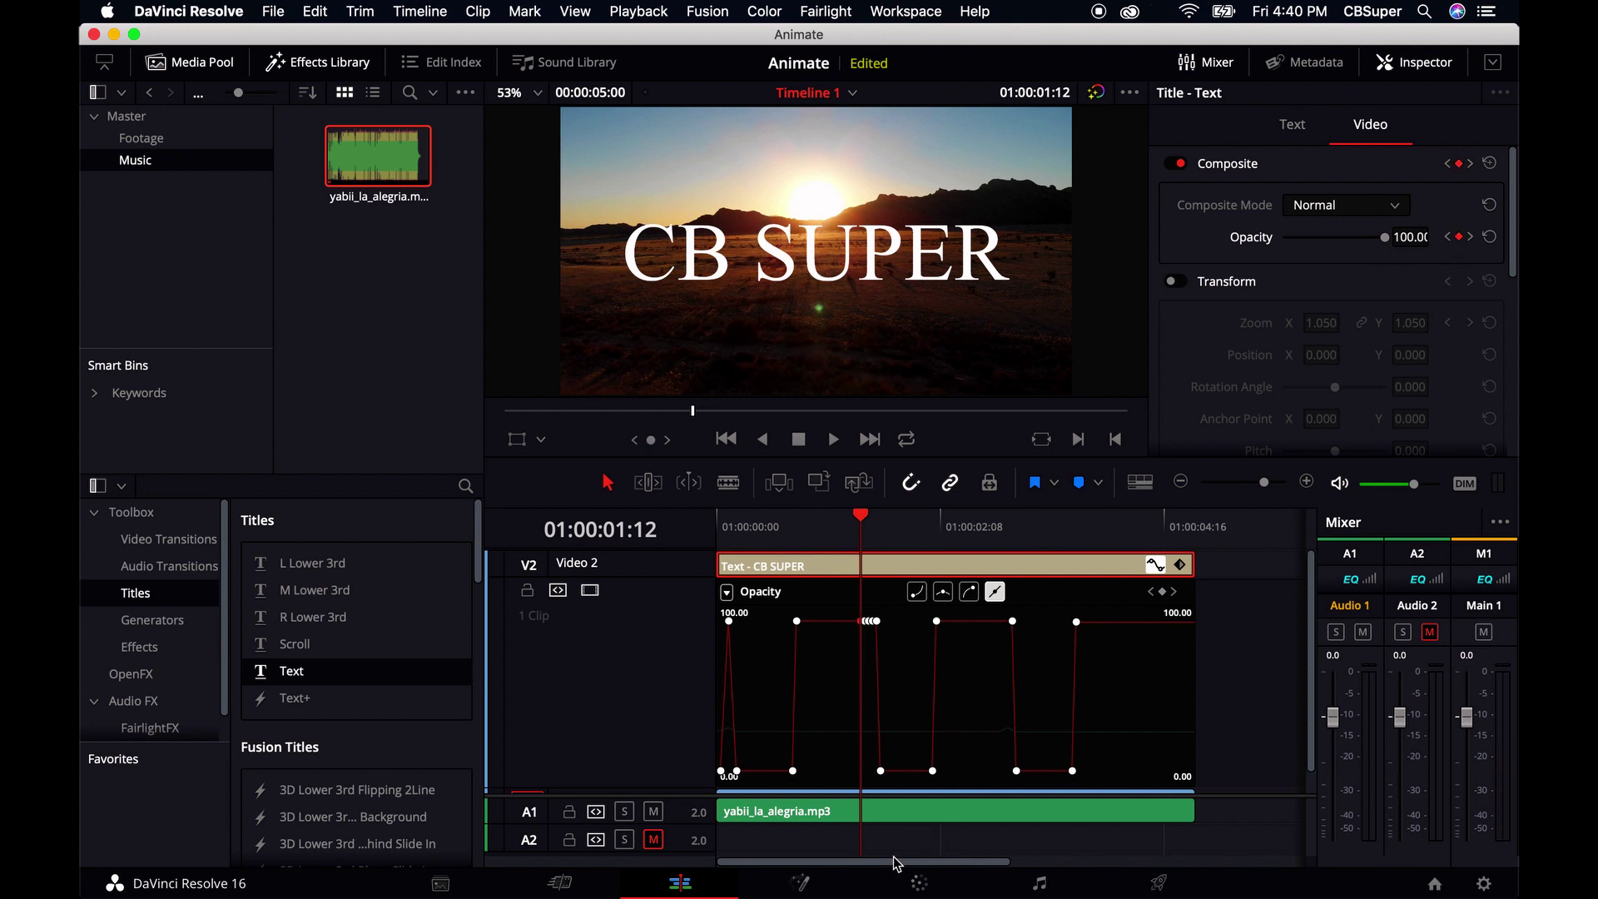
- Drag two clustered keyframes down so opacity dips to about 24% and to 0
click(1306, 484)
click(1306, 483)
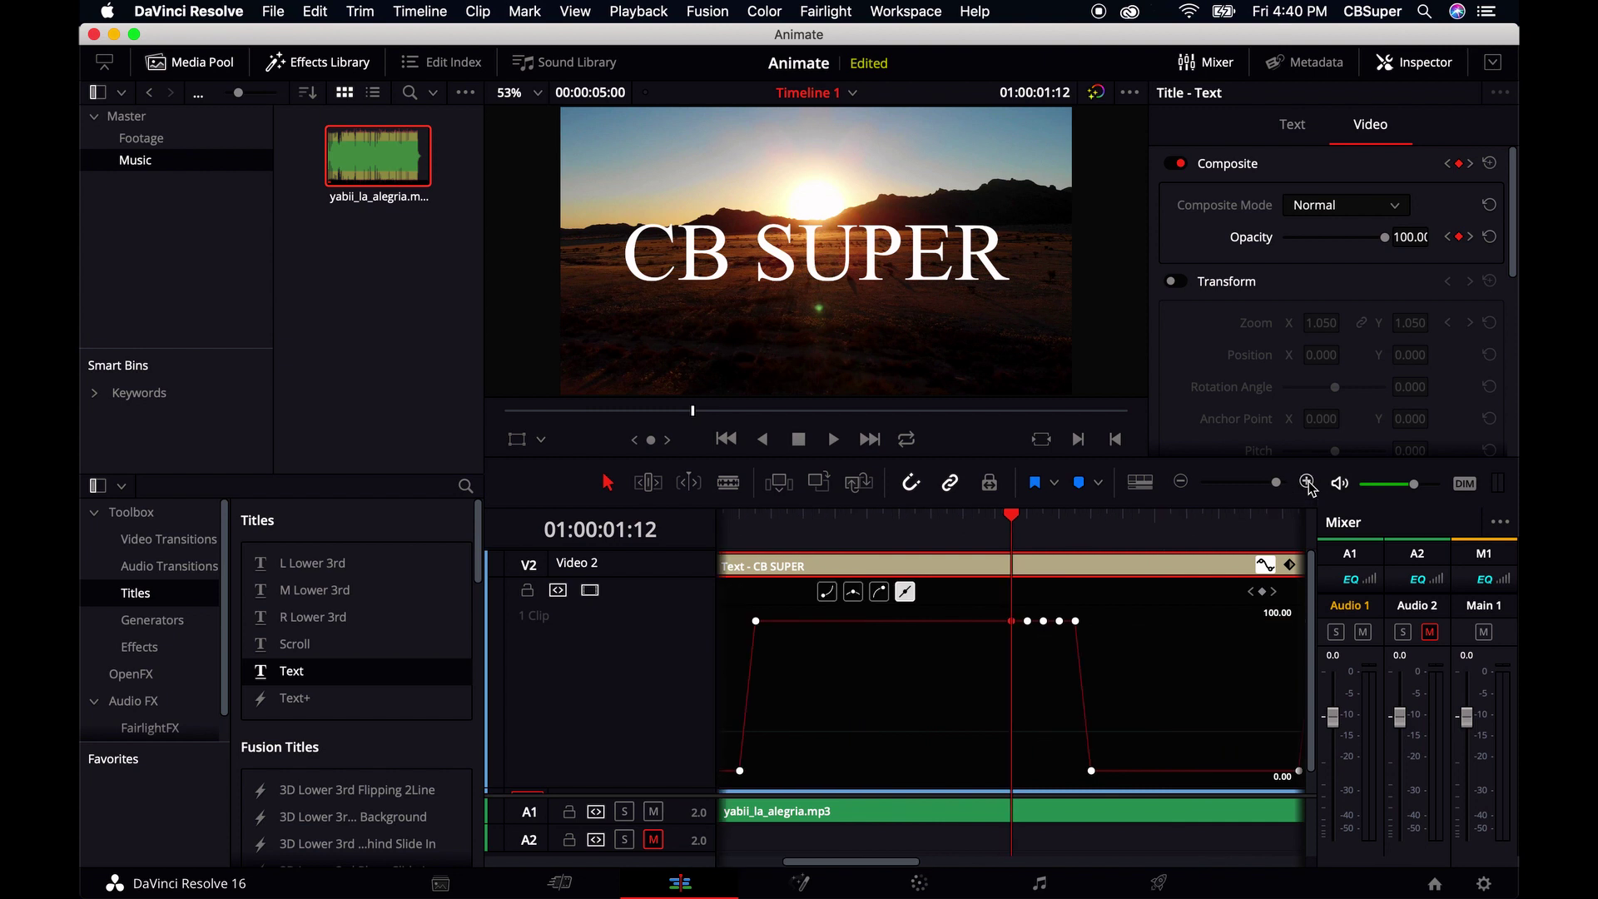
click(1307, 483)
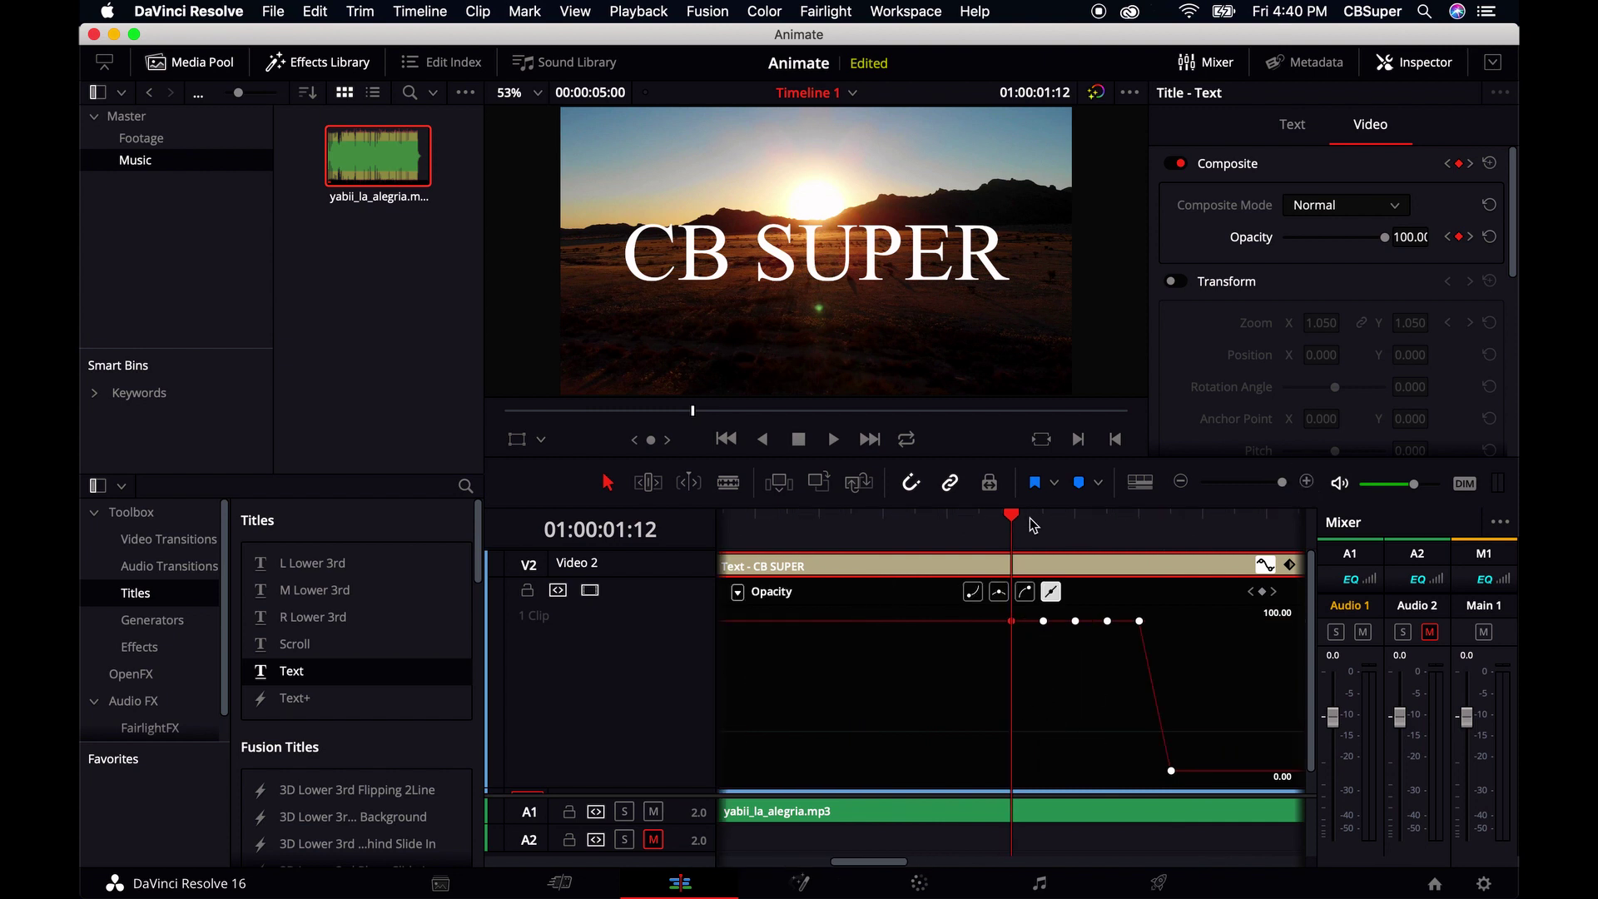
click(1045, 623)
drag(1045, 622, 1043, 739)
mouse_move(1044, 770)
drag(1107, 621, 1106, 767)
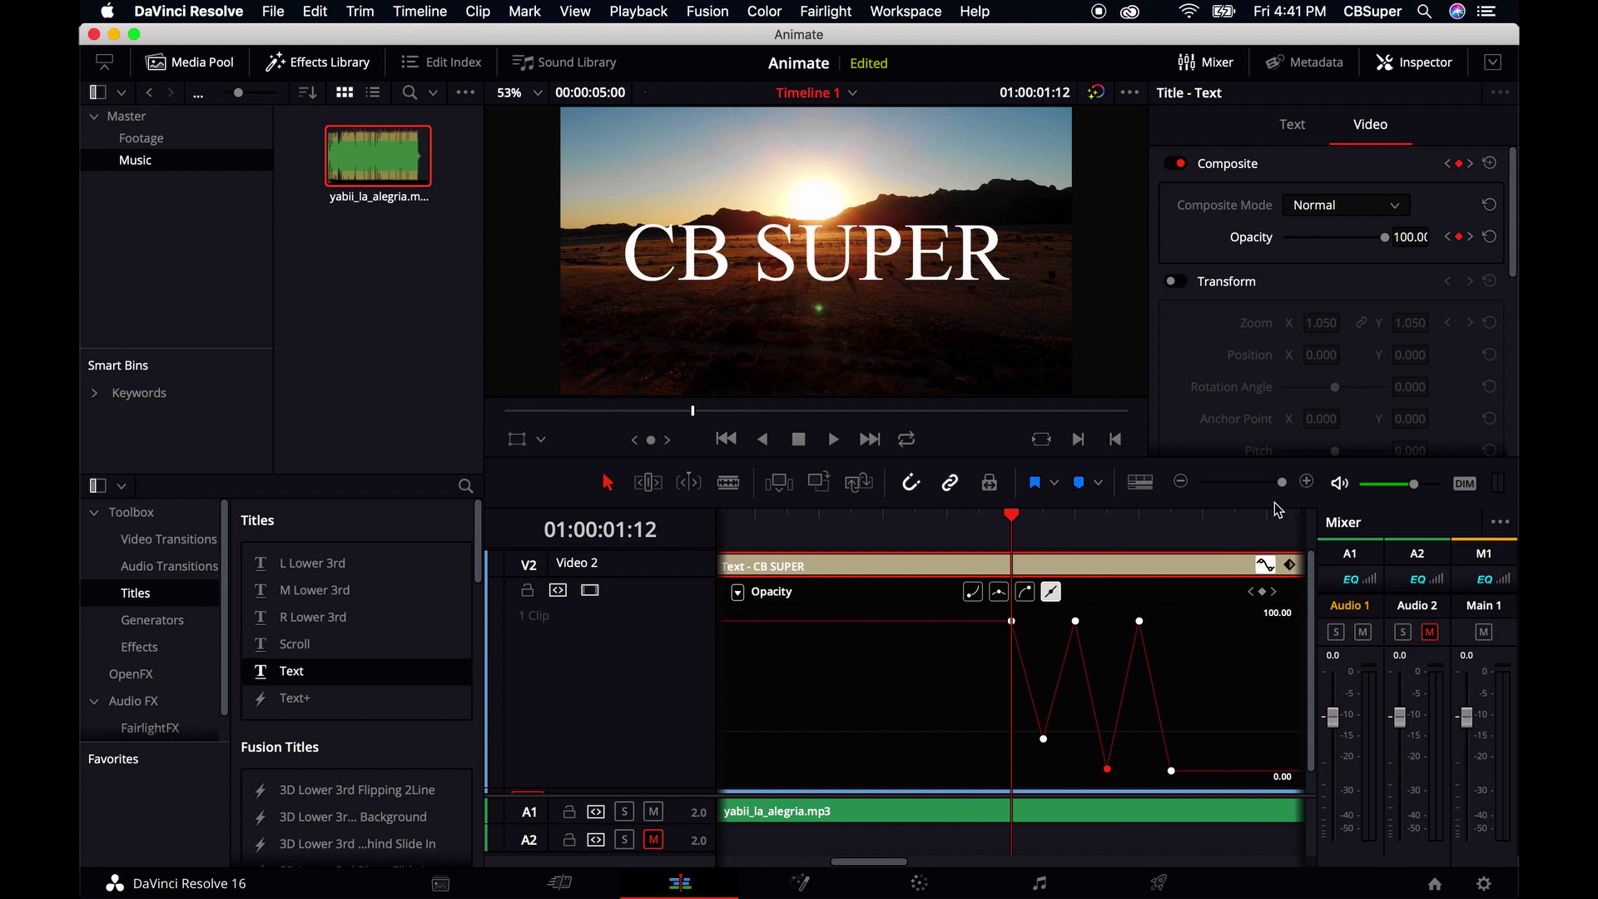
- Select all the title's opacity keyframes, apply ease in/out, and preview the smoothed flicker
click(1181, 482)
click(1181, 482)
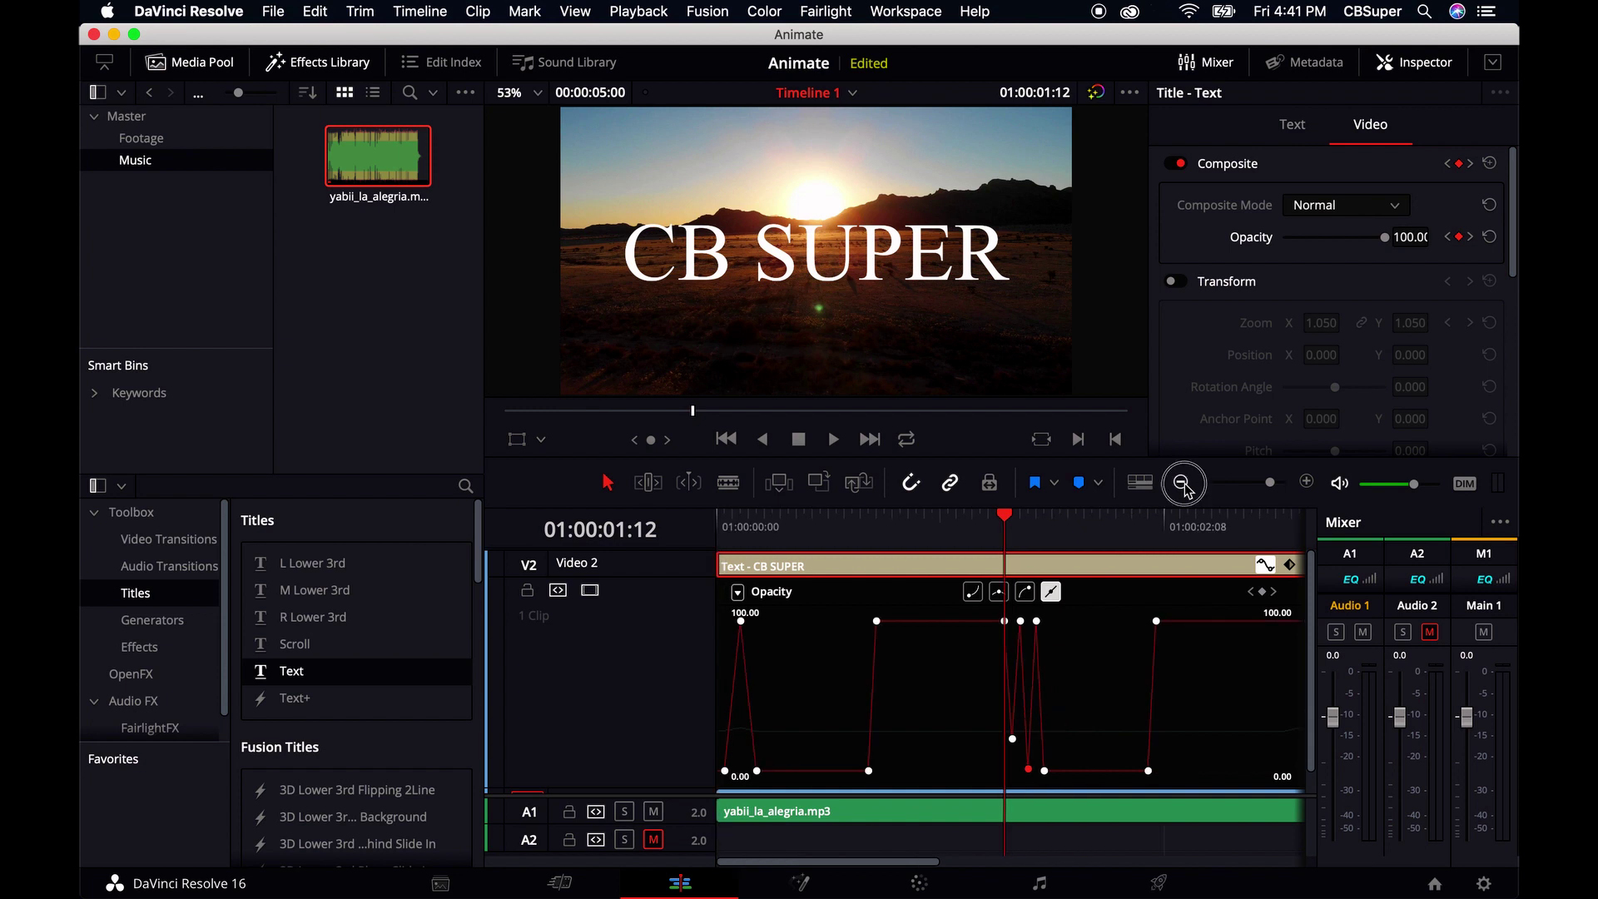
click(1181, 482)
drag(866, 524, 499, 524)
key(space)
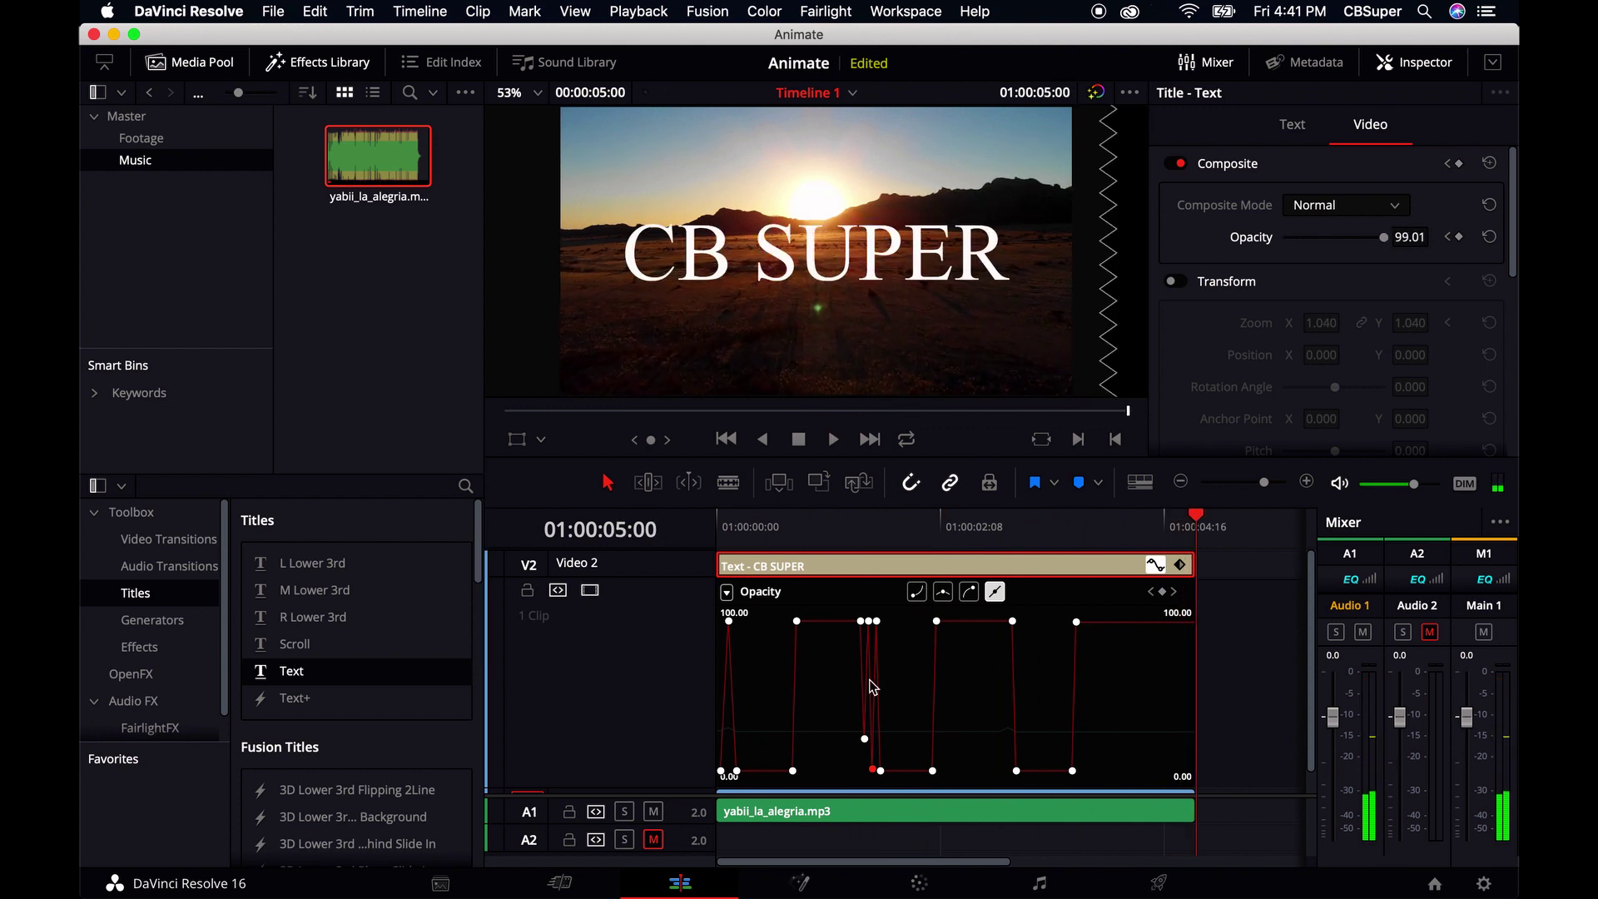
drag(1196, 516, 633, 549)
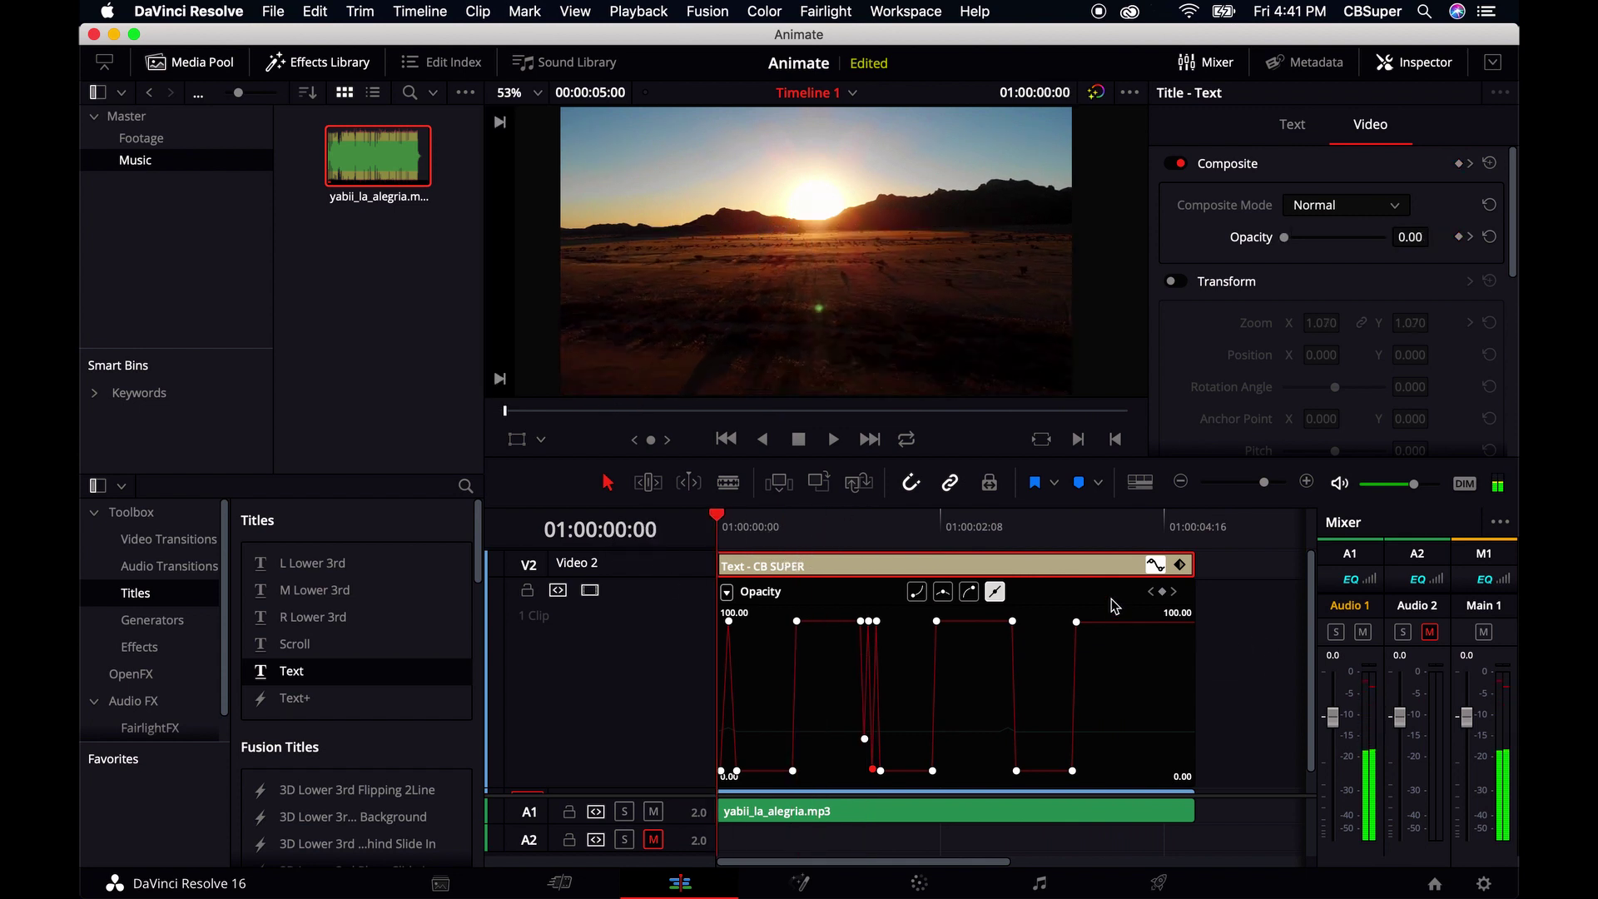
drag(1111, 600, 704, 788)
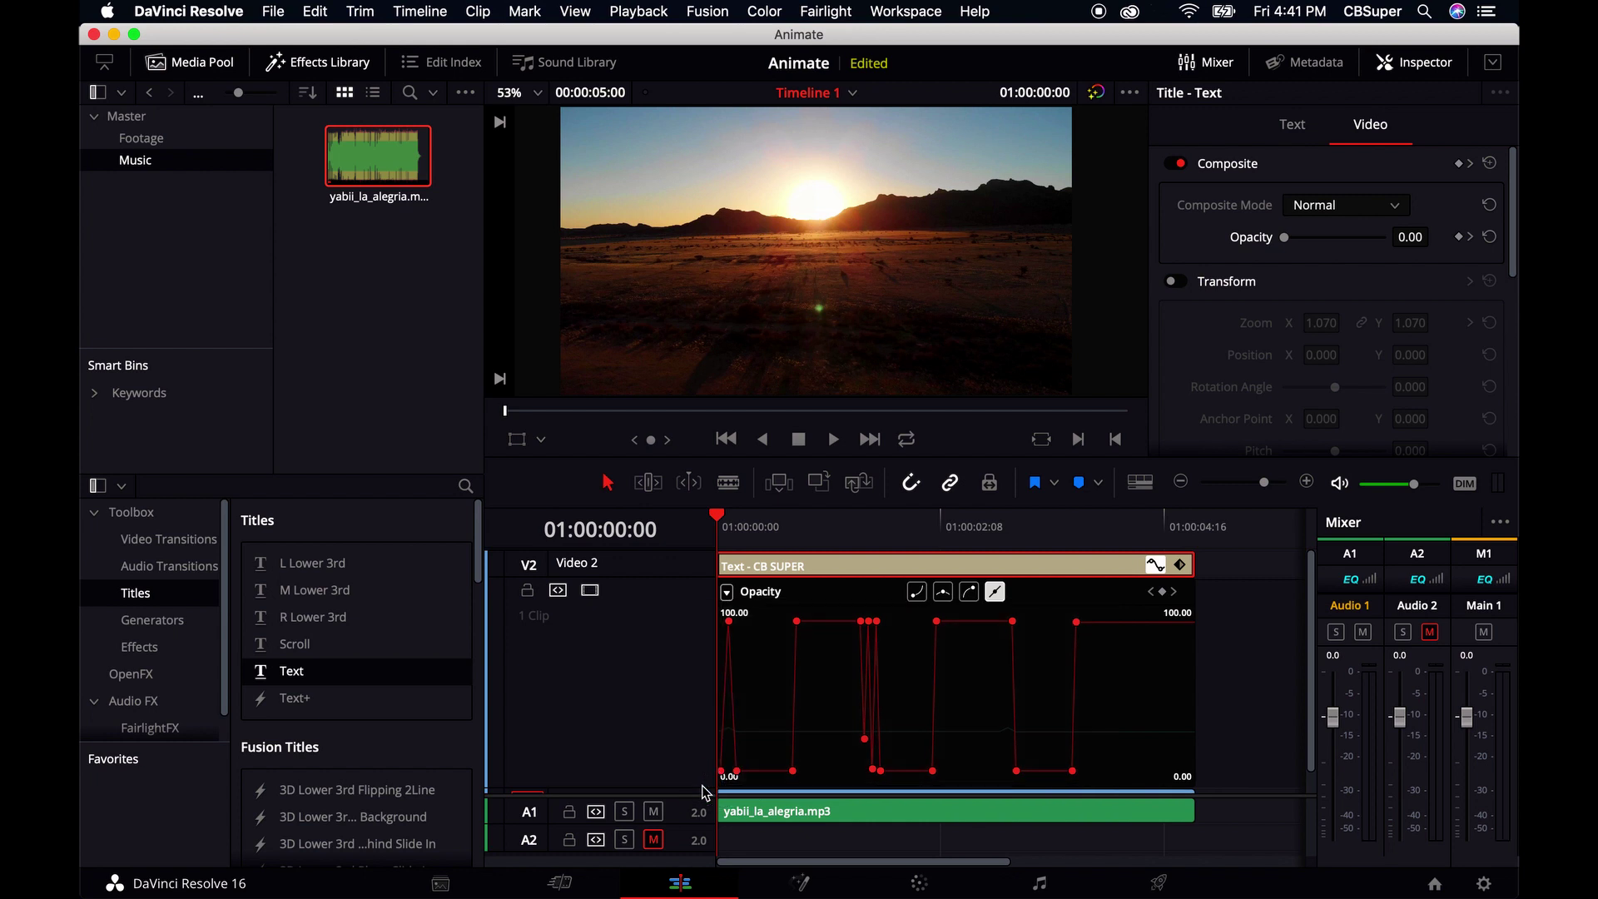
click(944, 592)
key(space)
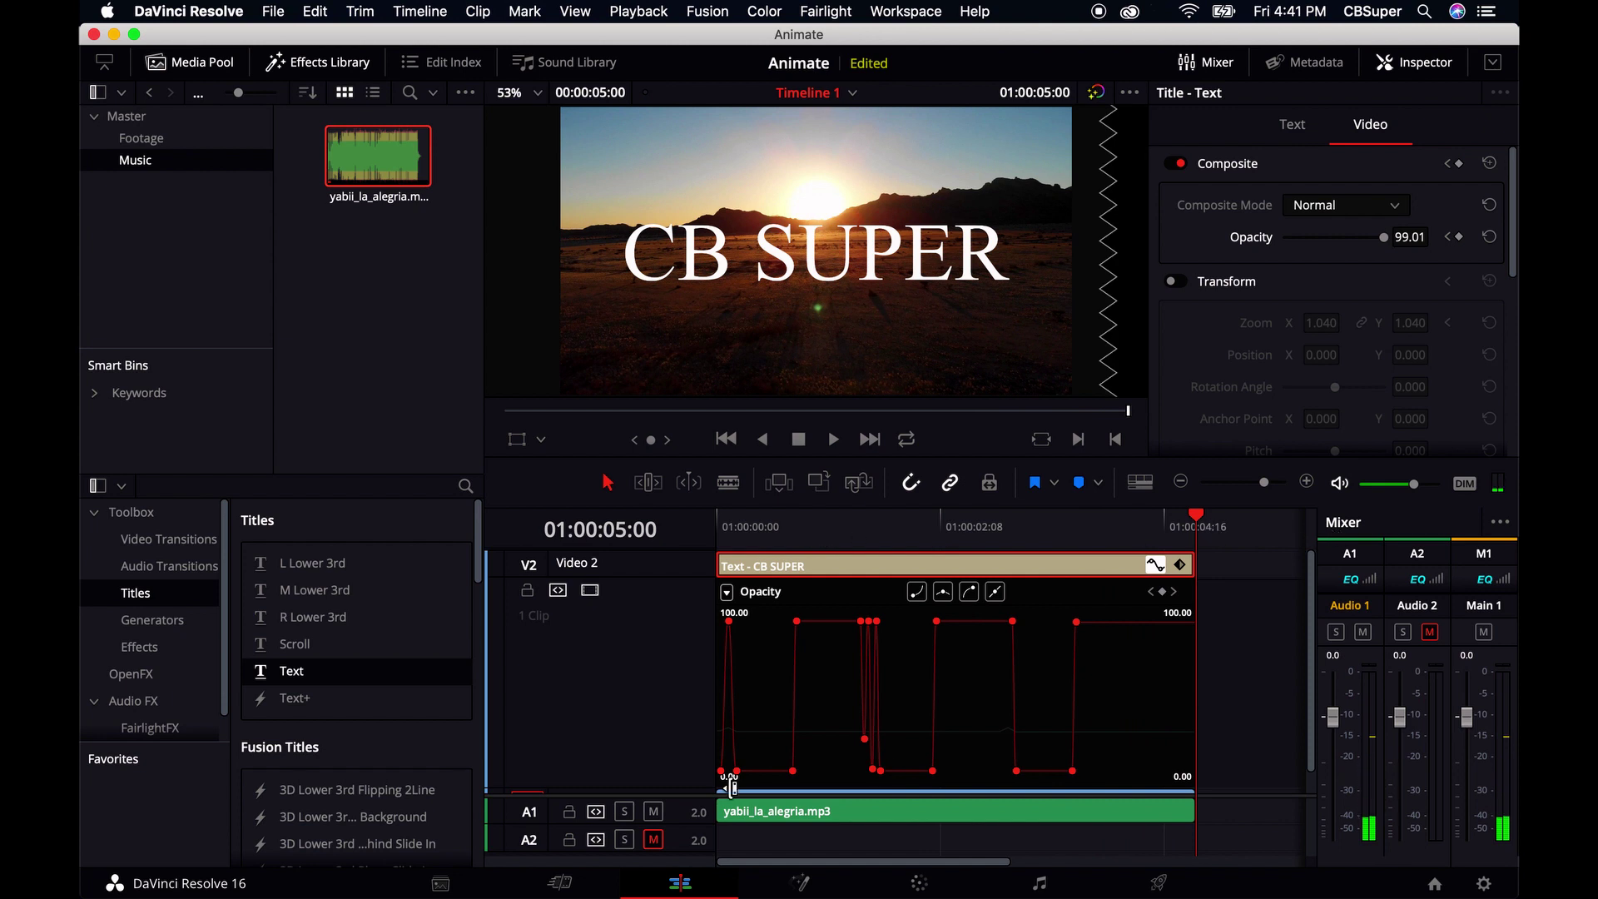
- Enable Transform at zoom 1.040, replay the title, and display its Pitch curve
click(1175, 282)
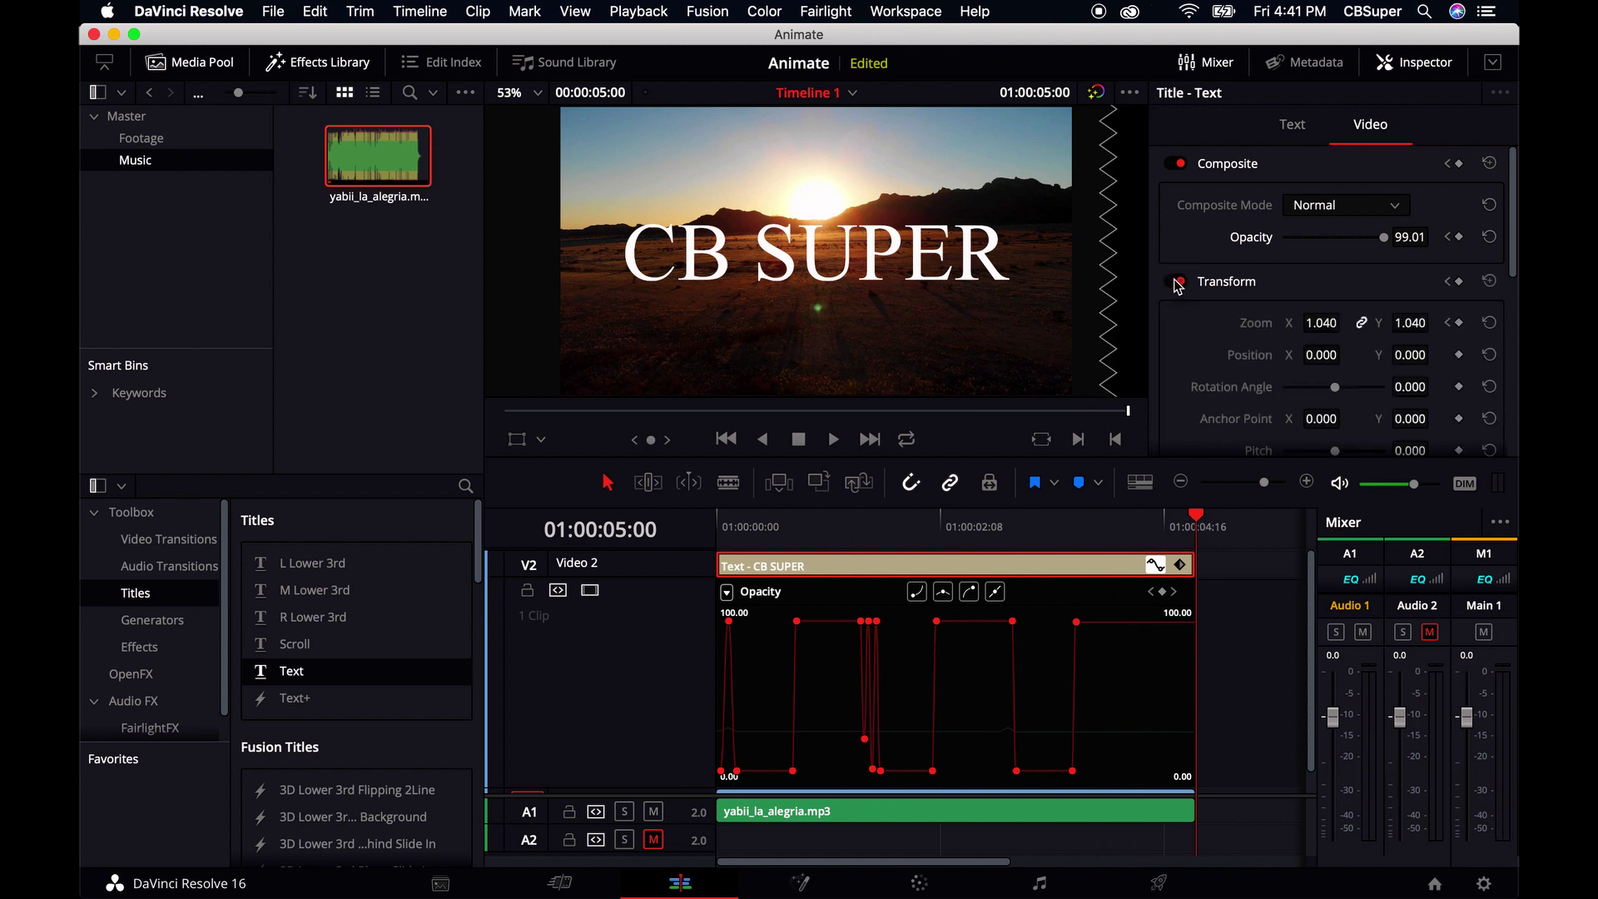
drag(1201, 521, 533, 553)
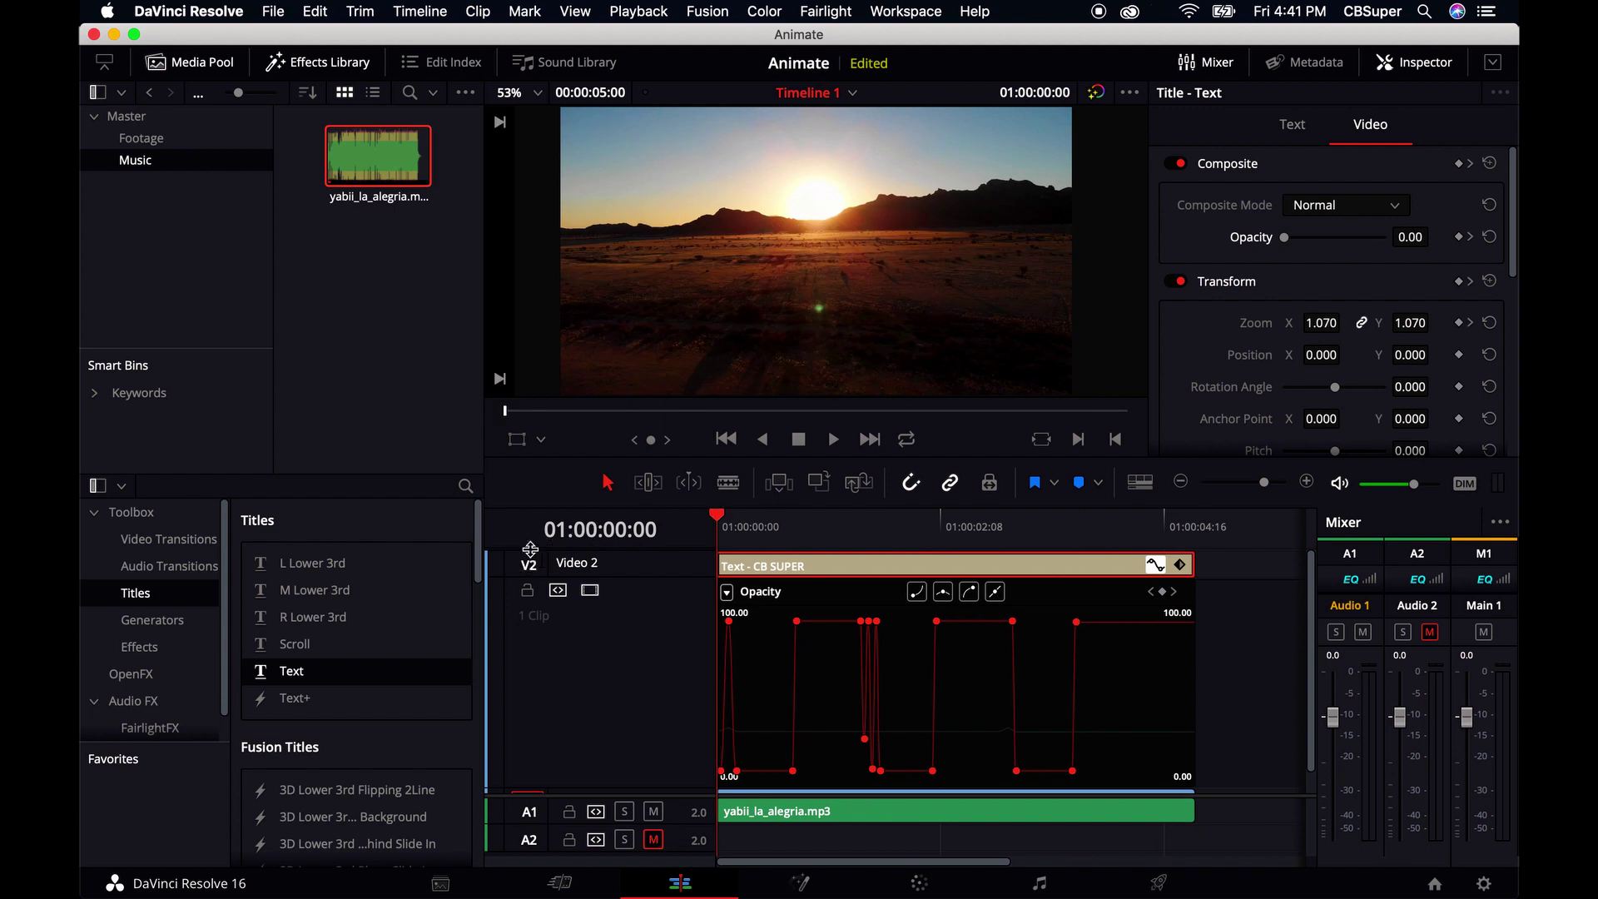
key(space)
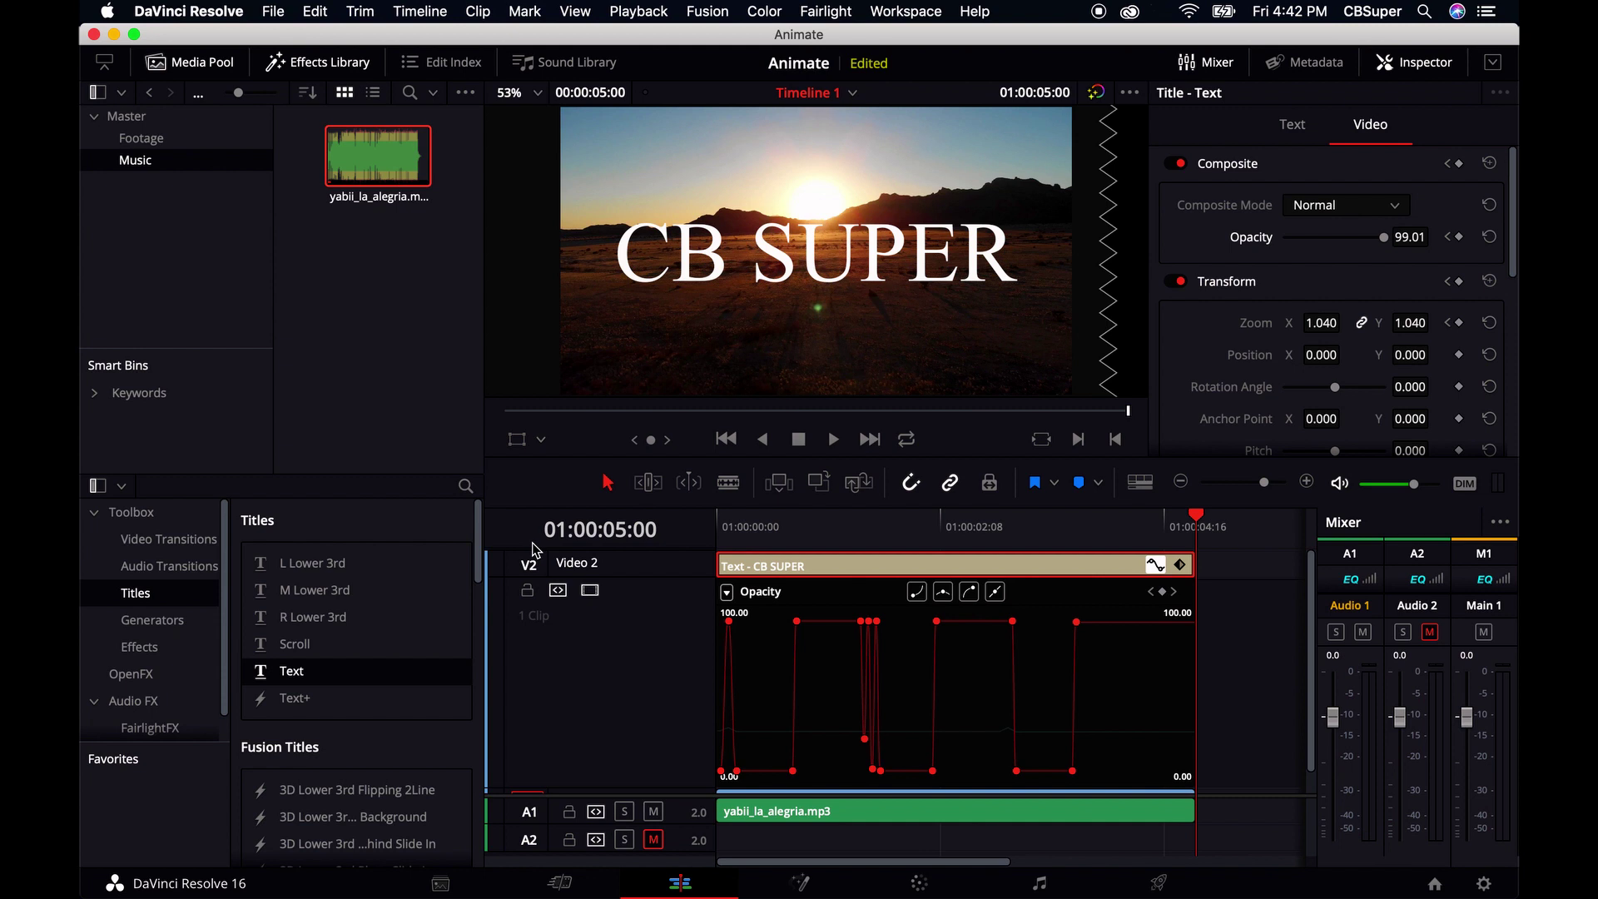
click(1258, 450)
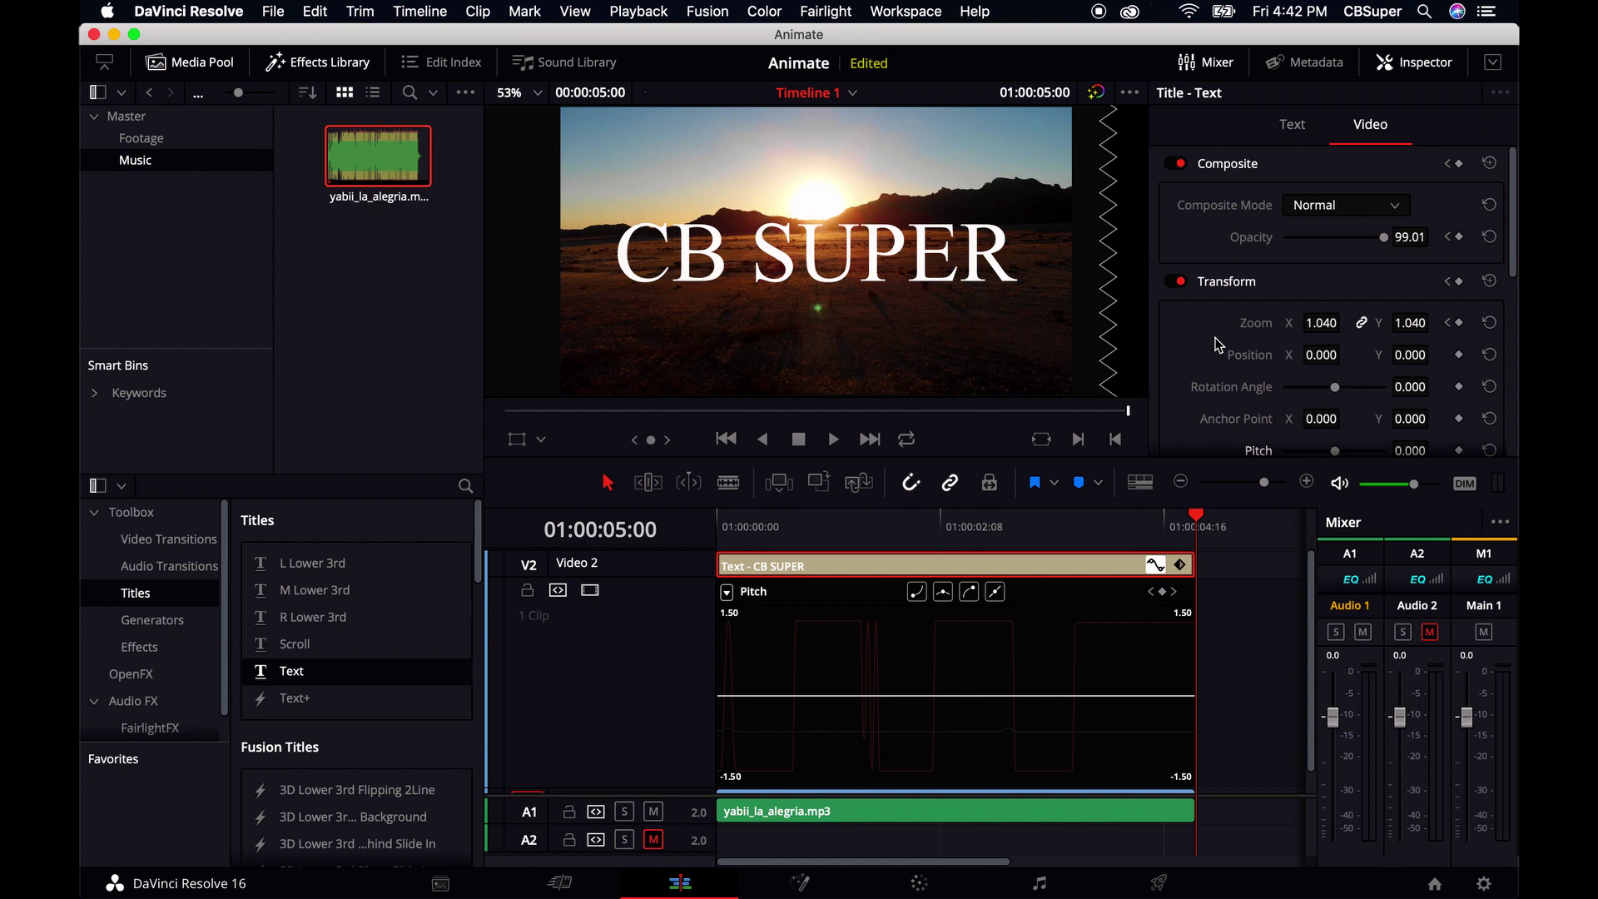